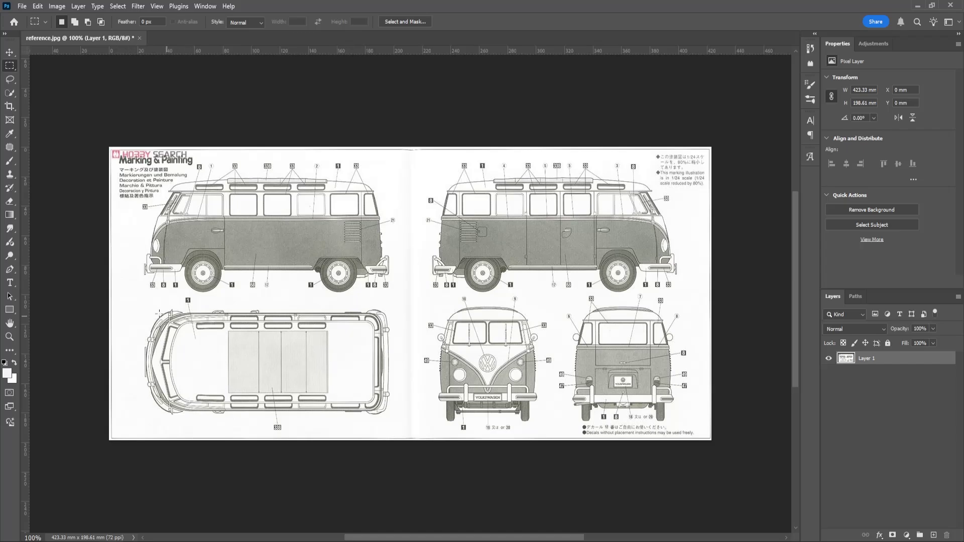
# Copy the van's nose-left side view from reference.jpg into a new 518 x 226 px document.
pyautogui.moveTo(137, 292); pyautogui.dragTo(397, 175)
pyautogui.click(22, 7)
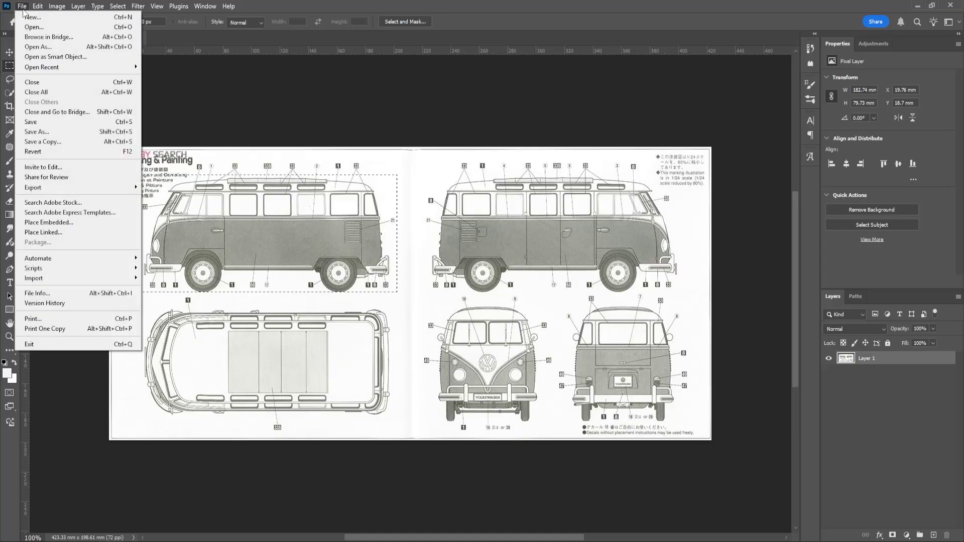
pyautogui.click(28, 19)
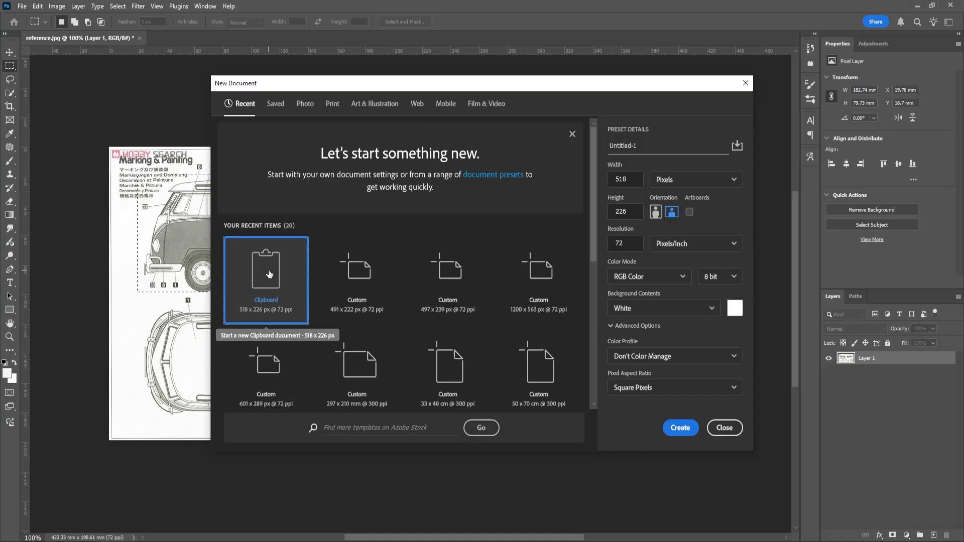
pyautogui.click(682, 430)
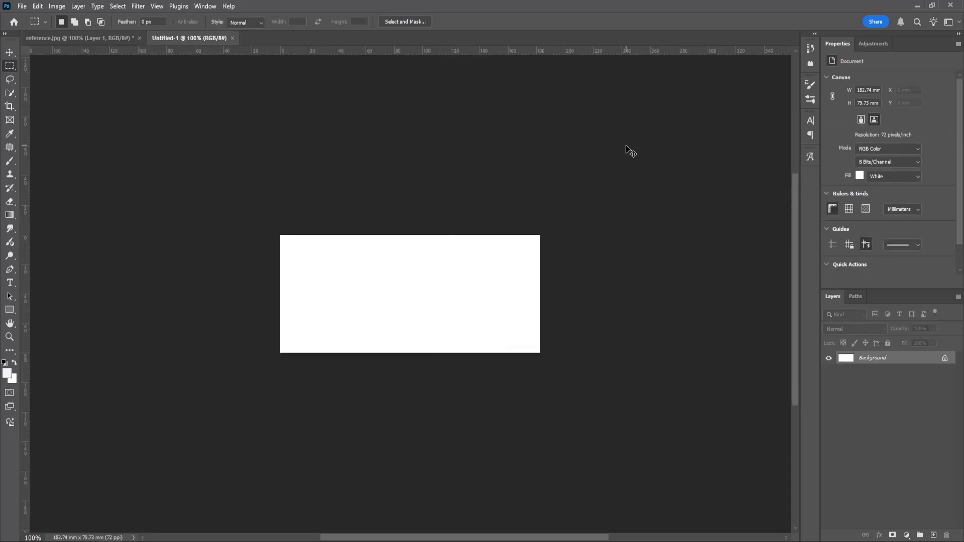
pyautogui.hotkey('ctrl', 'v')
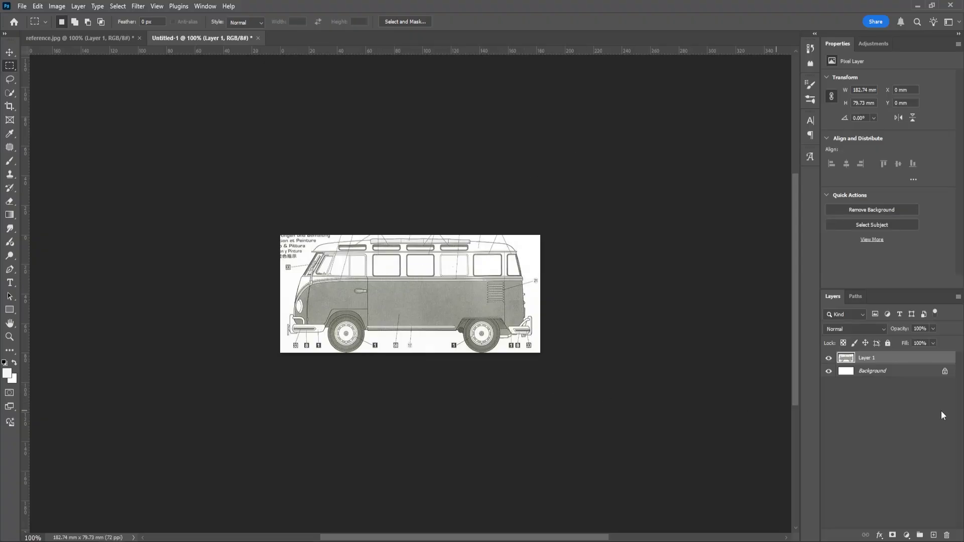
# Isolate the van's front view on its own layer in reference.jpg and paste it over the side view in Untitled-1.
pyautogui.click(94, 39)
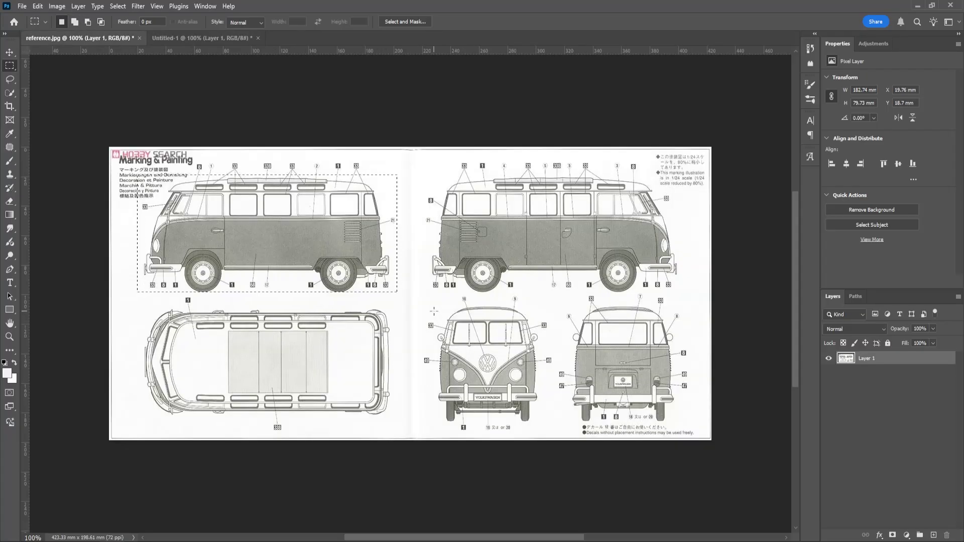
pyautogui.moveTo(431, 301); pyautogui.dragTo(547, 430)
pyautogui.hotkey('ctrl', 'j')
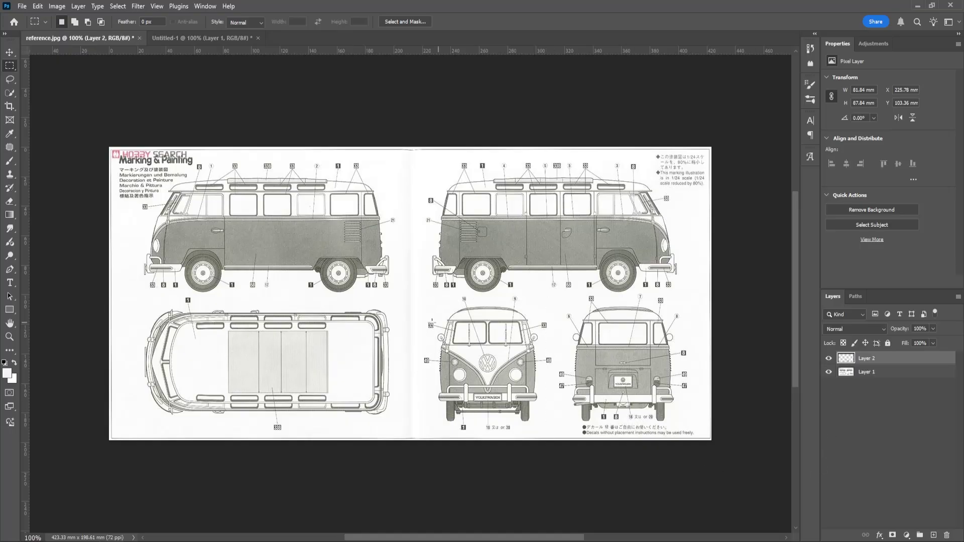
pyautogui.click(829, 372)
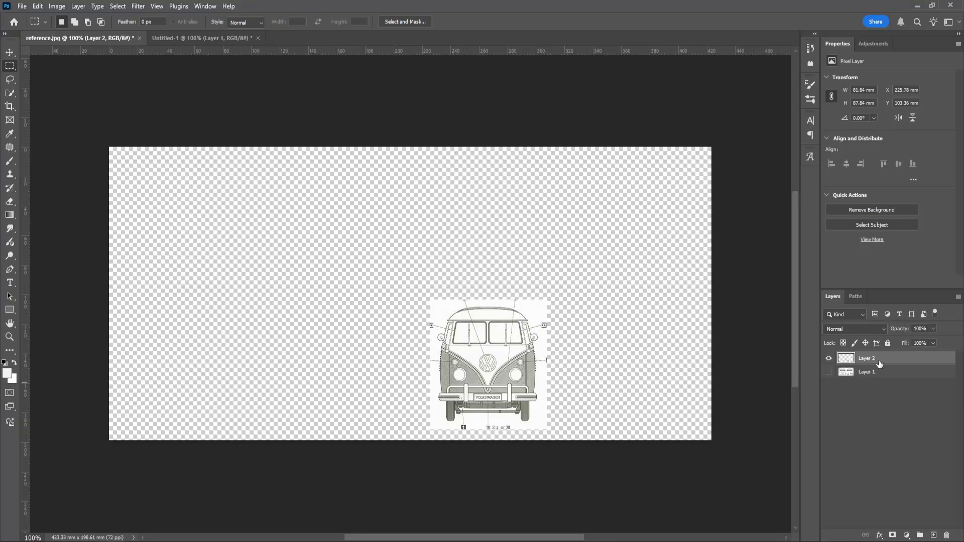
pyautogui.click(203, 38)
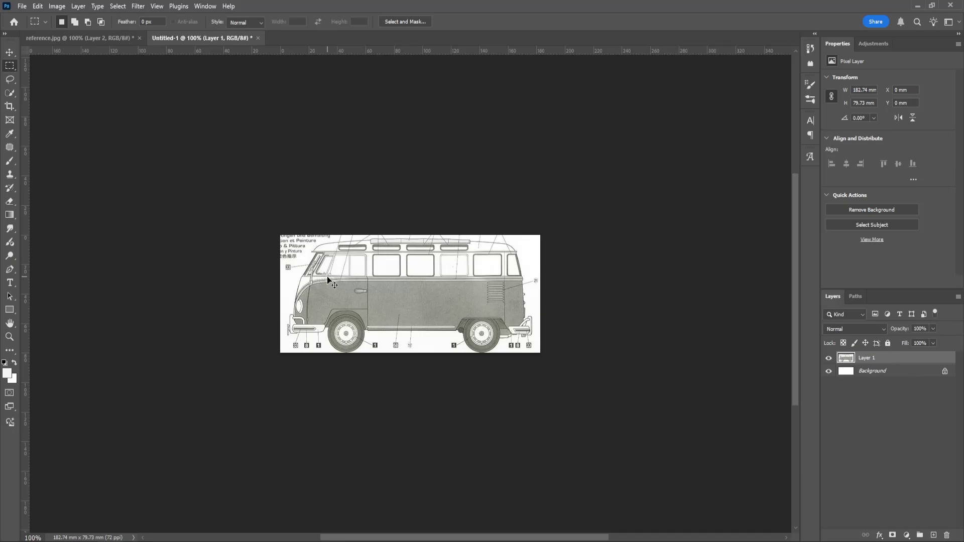
pyautogui.hotkey('ctrl', 'v')
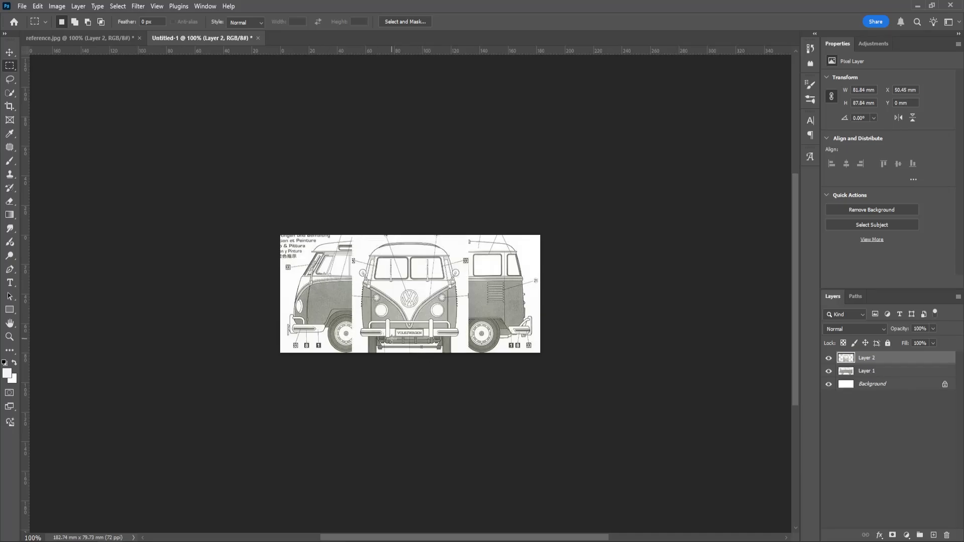
# Place a vertical guide at about 91.4 mm and a horizontal guide, crossing over the front view's VW emblem.
pyautogui.press('v')
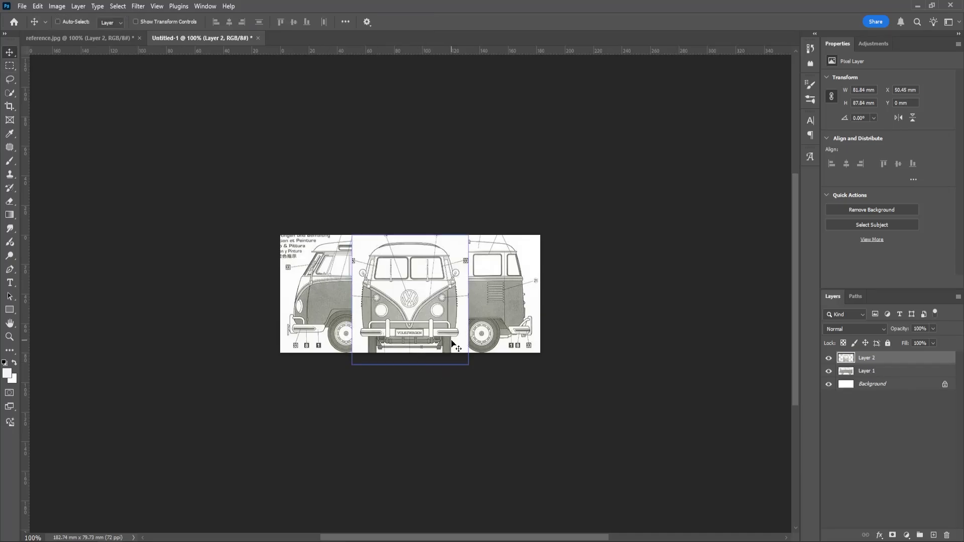
pyautogui.keyDown('alt'); pyautogui.scroll(5, 435, 336); pyautogui.keyUp('alt')
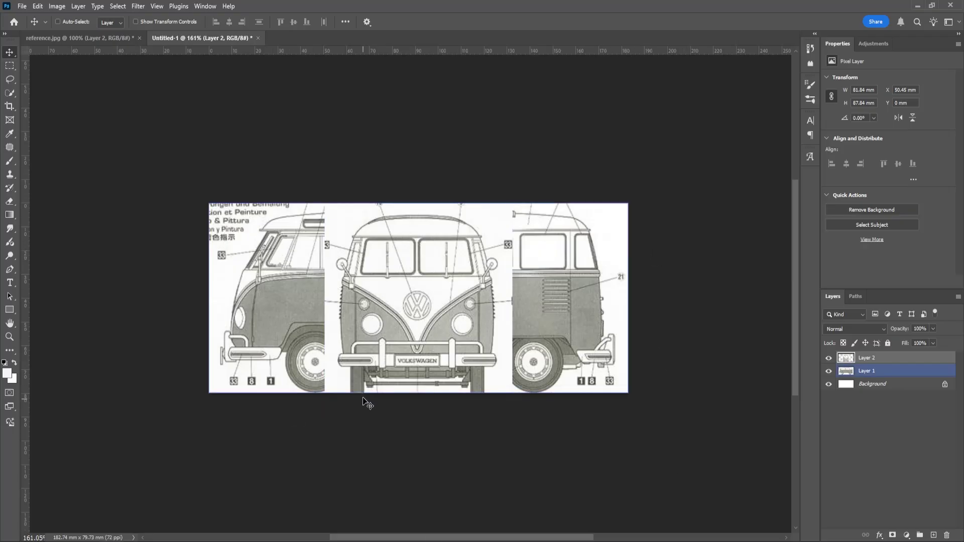
pyautogui.moveTo(28, 271); pyautogui.dragTo(422, 285)
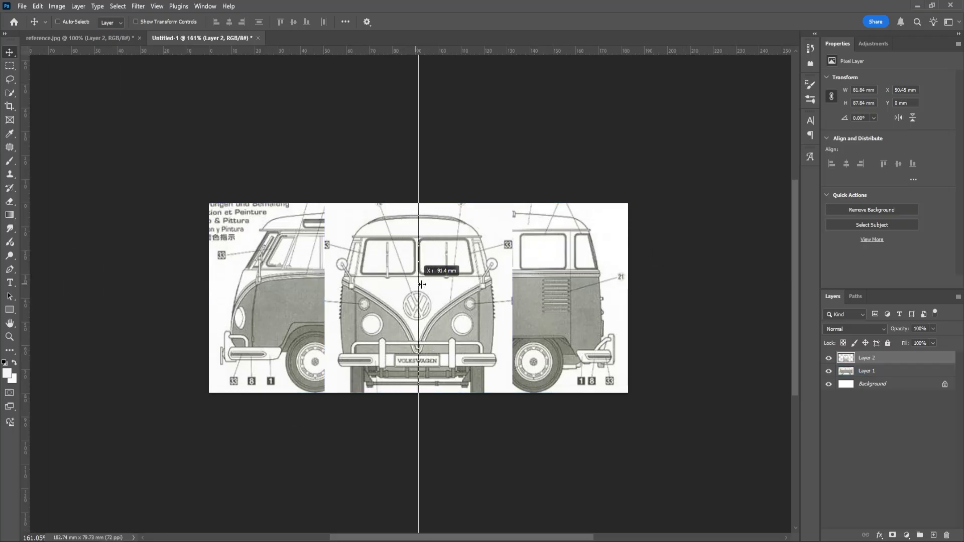
pyautogui.moveTo(479, 52); pyautogui.dragTo(512, 307)
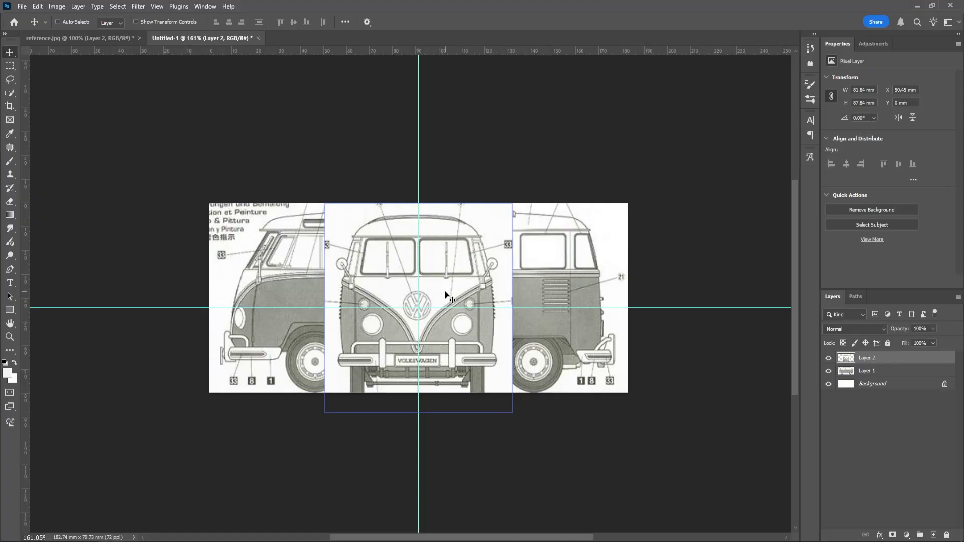
# Nudge the front view to X 51.15 mm and Y 0.71 mm, centring its VW emblem on the guides.
pyautogui.press('ctrl')
pyautogui.press('Right')
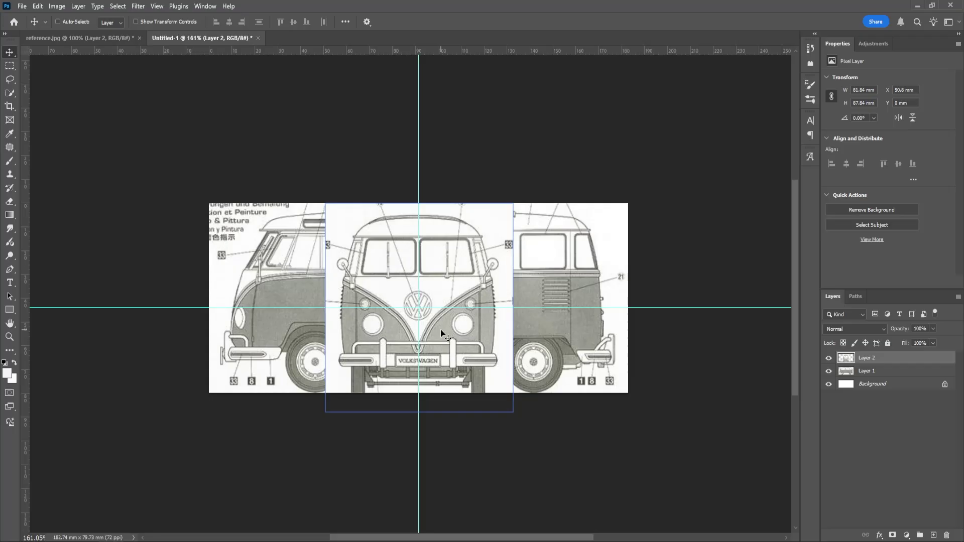
pyautogui.press('Right')
pyautogui.keyDown('alt'); pyautogui.scroll(3, 441, 329); pyautogui.keyUp('alt')
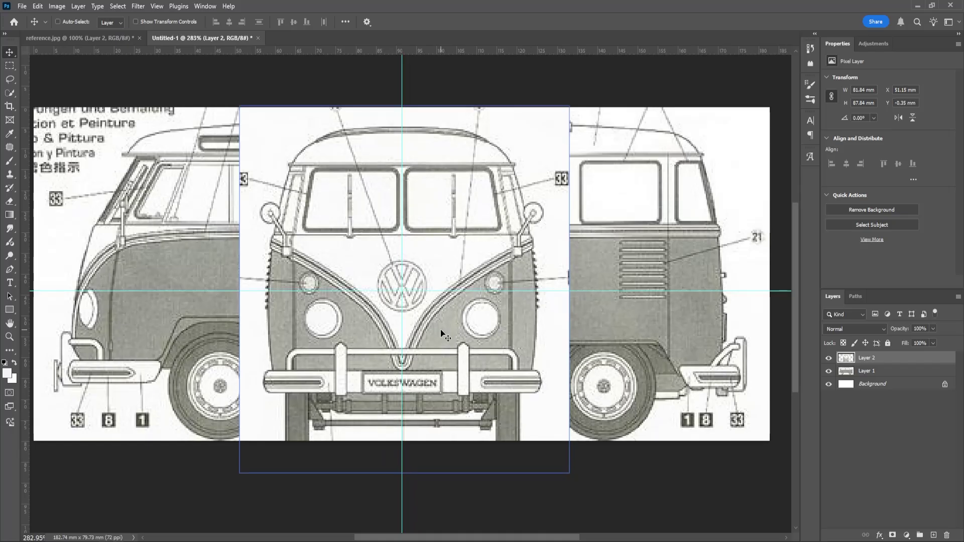
pyautogui.press('Down')
pyautogui.press('Down')
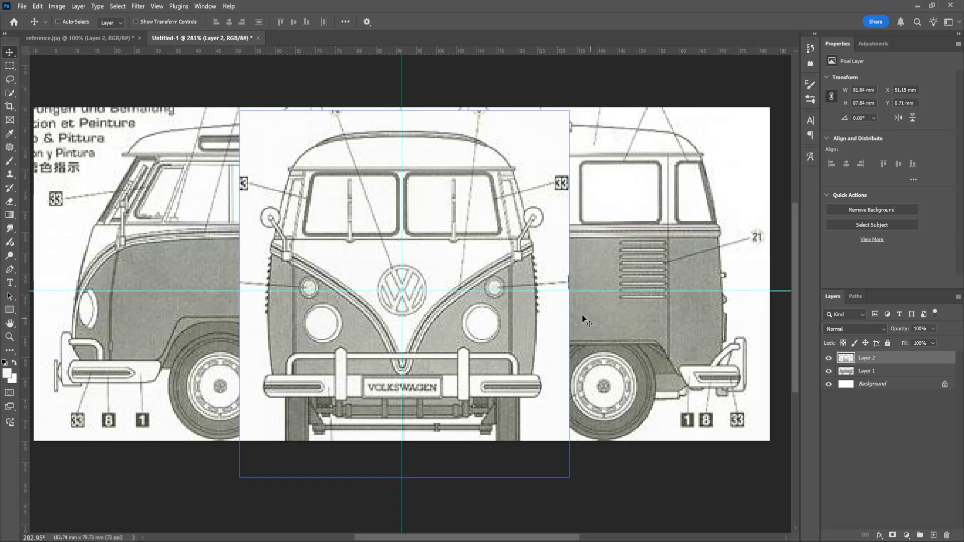
pyautogui.keyDown('alt'); pyautogui.scroll(-3, 510, 315); pyautogui.keyUp('alt')
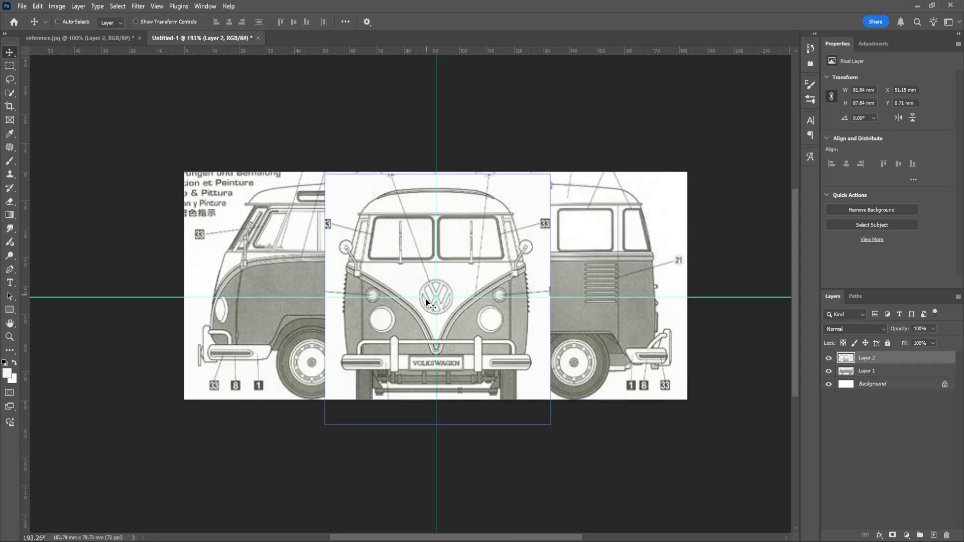
pyautogui.press('ctrl')
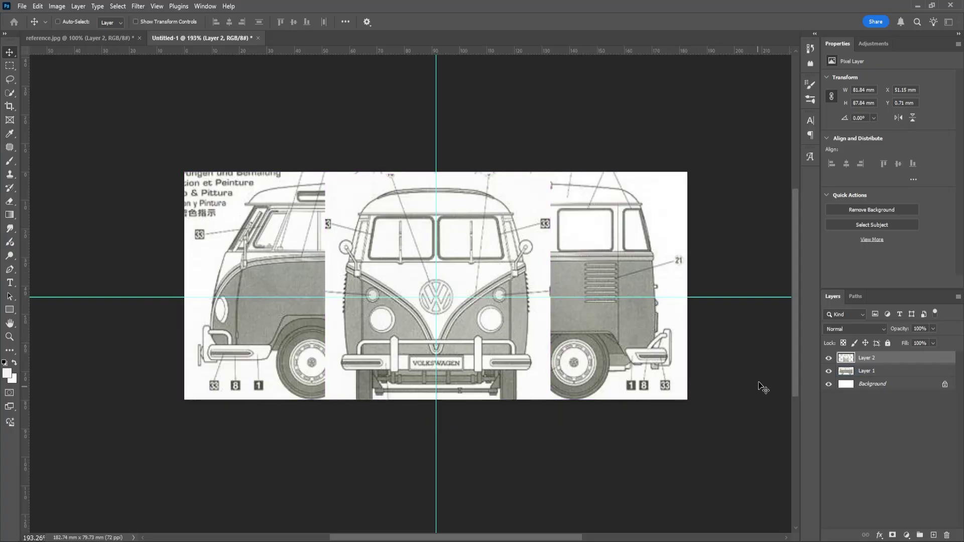
# Set the front view layer's opacity to 50%, keeping the side view layer visible beneath it.
pyautogui.click(828, 358)
pyautogui.click(829, 358)
pyautogui.click(831, 371)
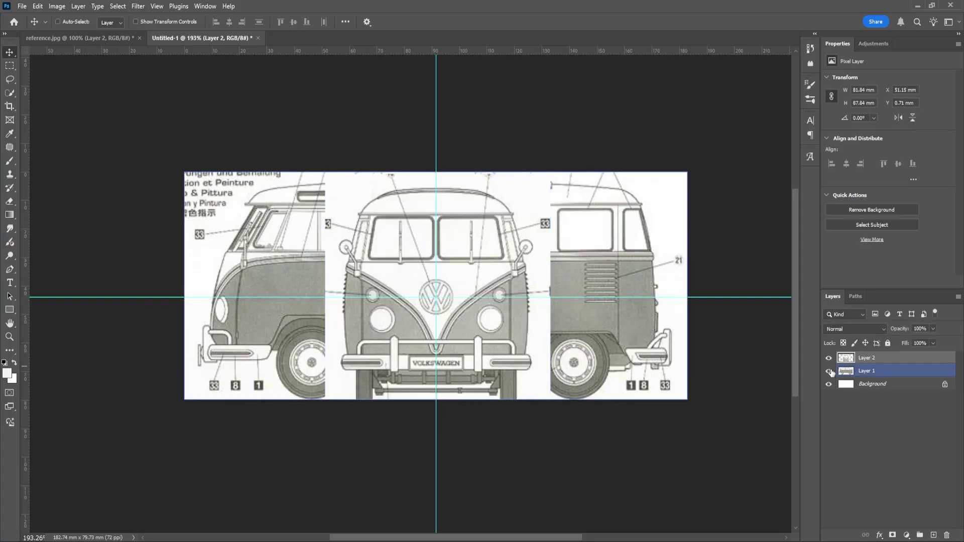
pyautogui.click(830, 371)
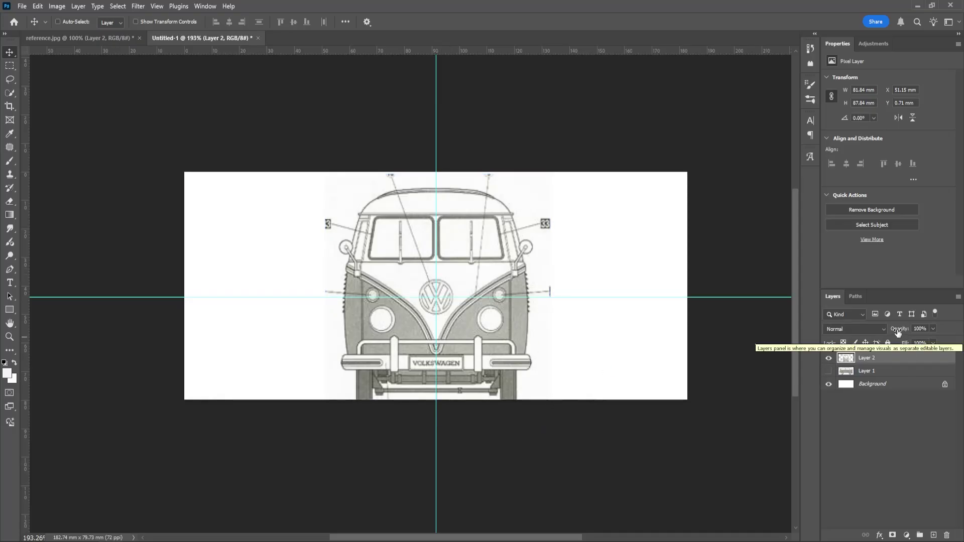
pyautogui.press('5')
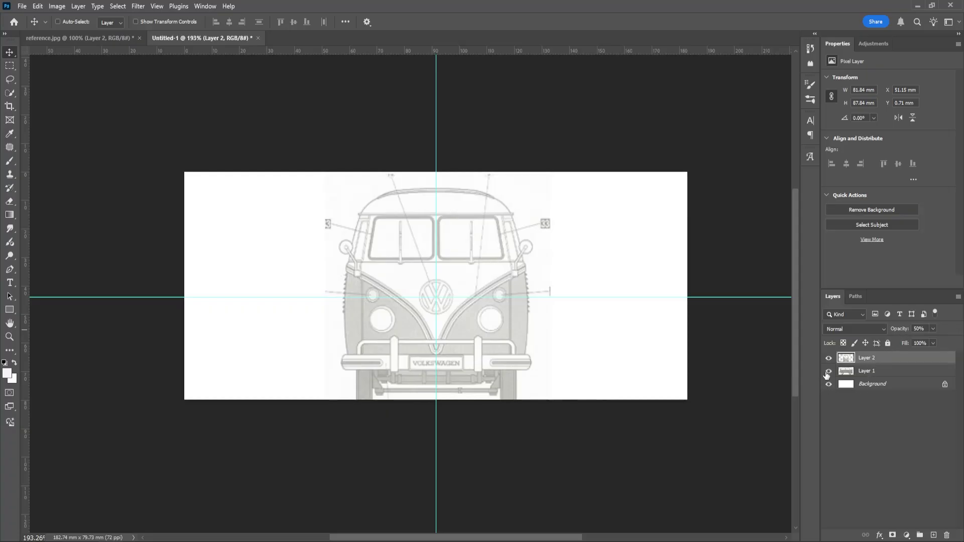
pyautogui.click(828, 371)
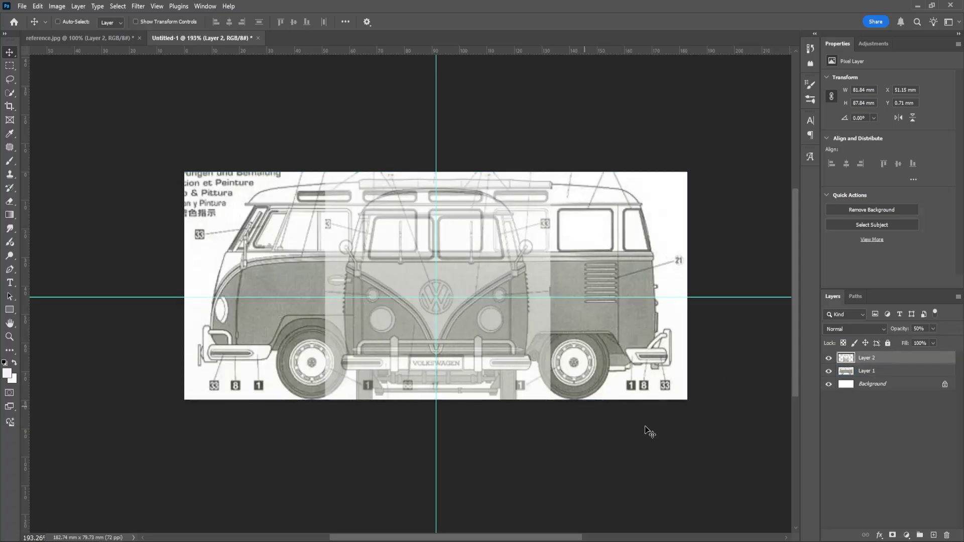
# Nudge the side view layer down to Y 3.53 mm to line up its height with the front view.
pyautogui.click(889, 372)
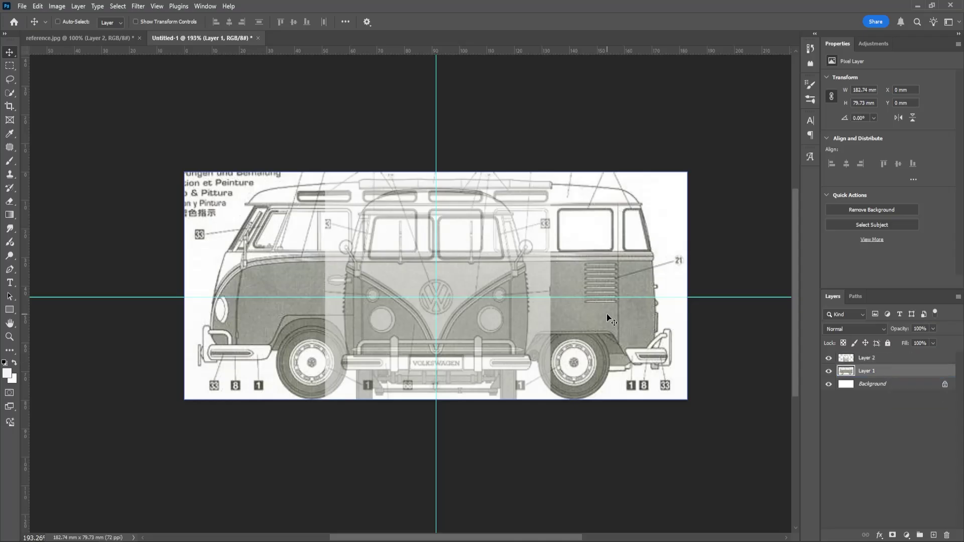
pyautogui.press('ctrl')
pyautogui.hotkey('shift', 'Down')
pyautogui.hotkey('shift', 'Down')
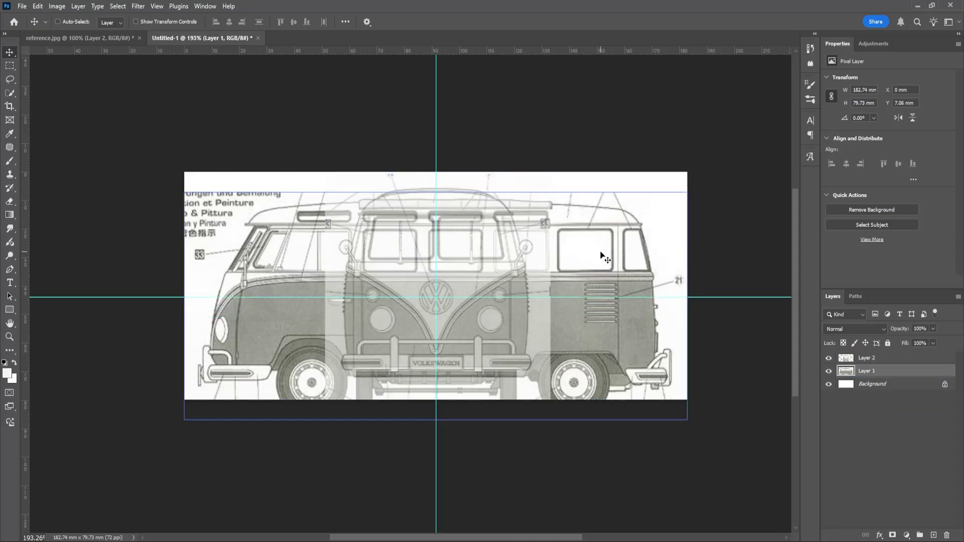
pyautogui.press('Up')
pyautogui.press('Up')
pyautogui.press('Up')
pyautogui.press('Up')
pyautogui.press('Up')
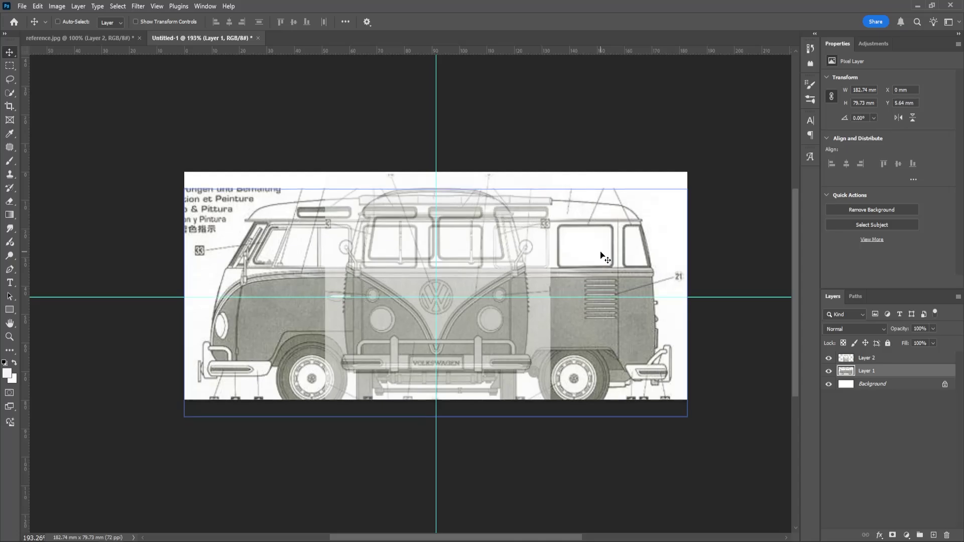
pyautogui.press('Up')
pyautogui.press('Up')
pyautogui.press('Up')
pyautogui.press('Up')
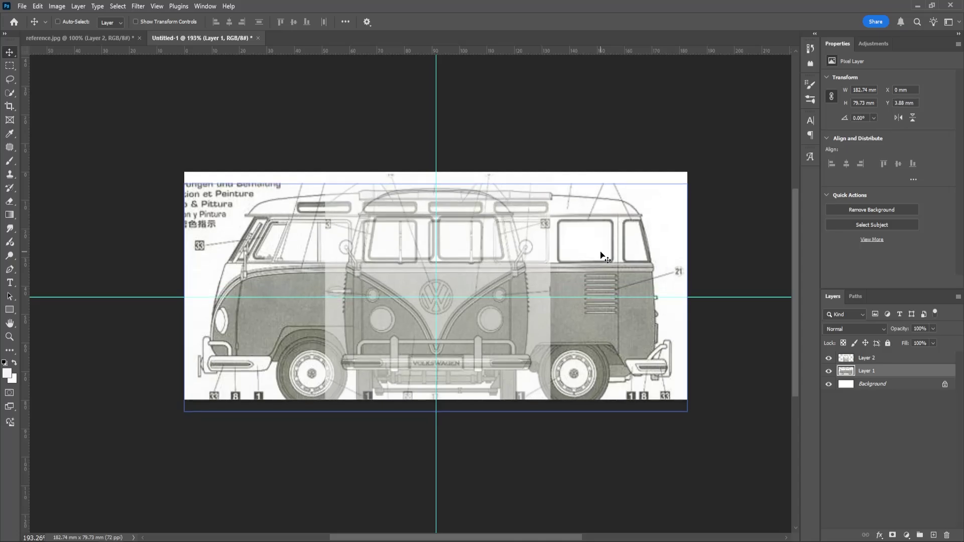
pyautogui.press('Up')
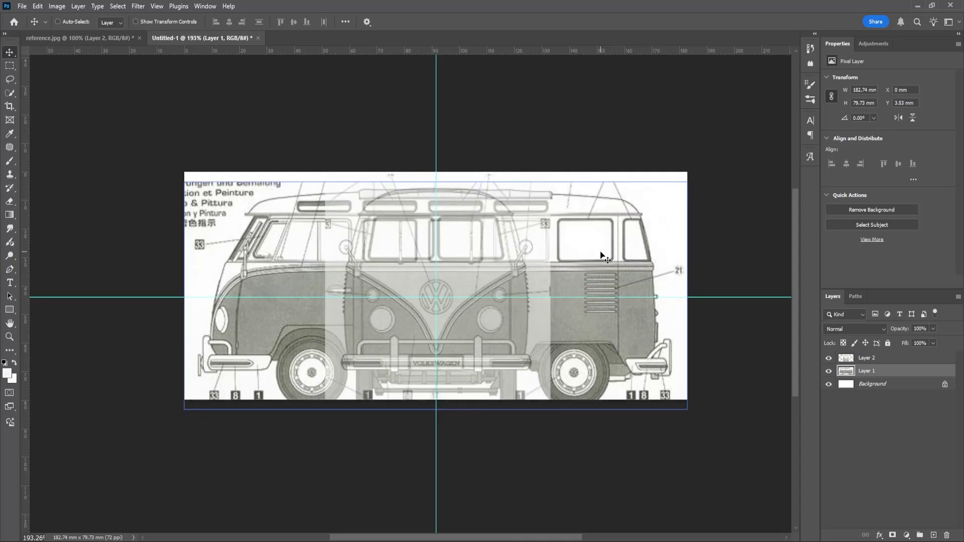
pyautogui.keyDown('ctrl'); pyautogui.click(453, 195); pyautogui.keyUp('ctrl')
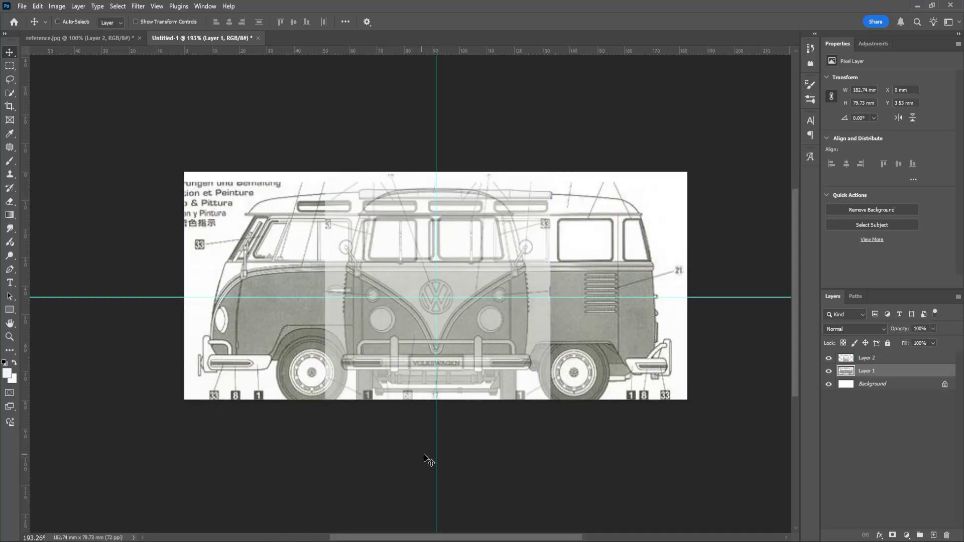
# Extend the canvas downward with the Crop tool to a height of about 85 mm, including the full wheels.
pyautogui.press('c')
pyautogui.moveTo(435, 405); pyautogui.dragTo(435, 411)
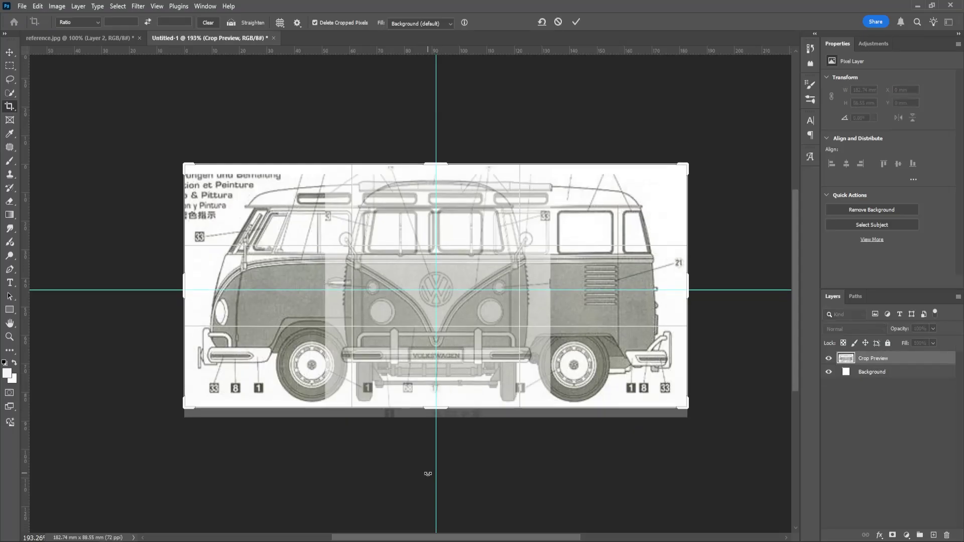
pyautogui.press('Return')
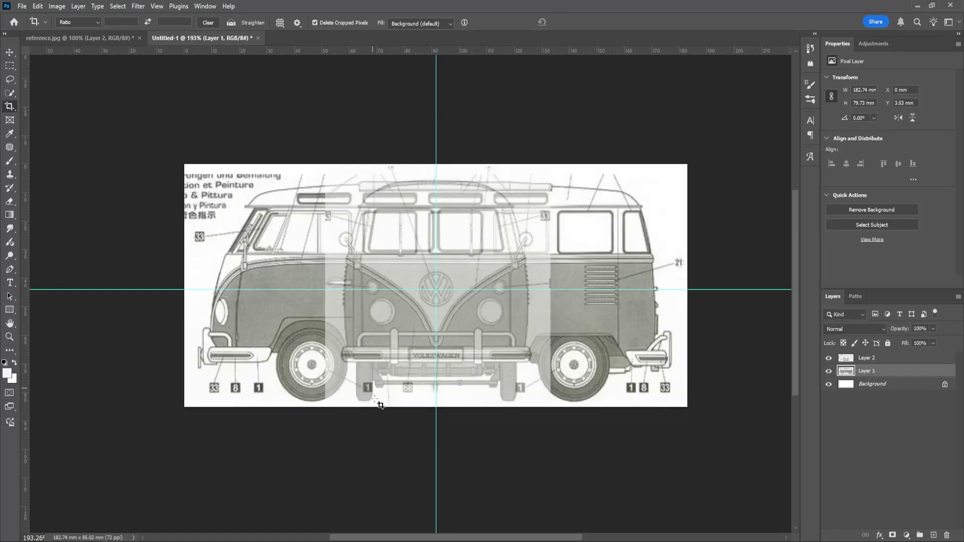
# Check the tyre bottoms against a temporary horizontal guide and restore the front view layer's opacity to 100%.
pyautogui.press('v')
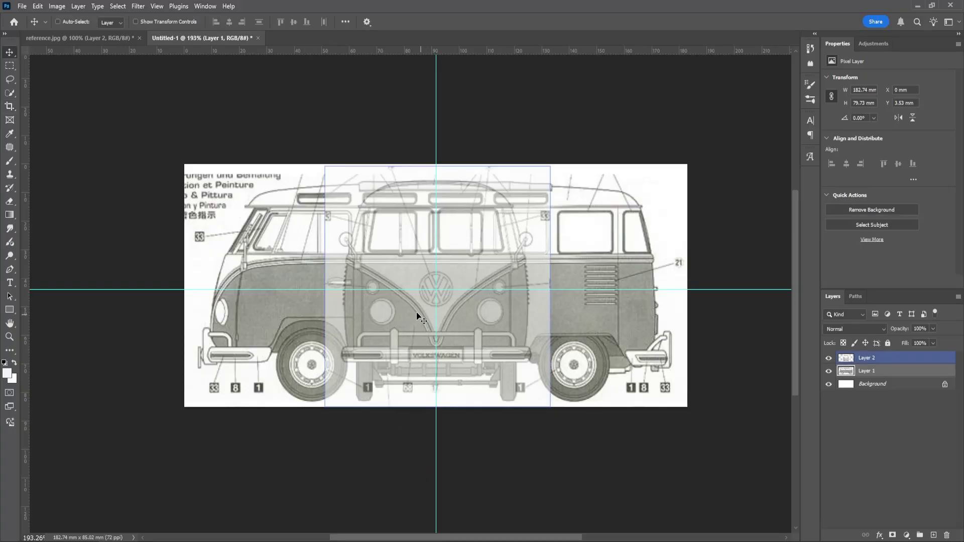
pyautogui.click(406, 312)
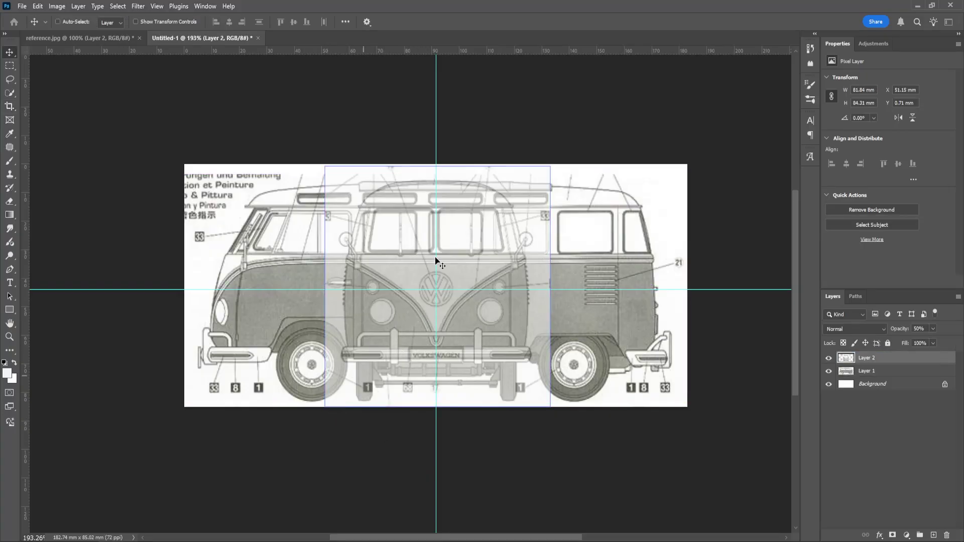
pyautogui.moveTo(489, 50); pyautogui.dragTo(492, 401)
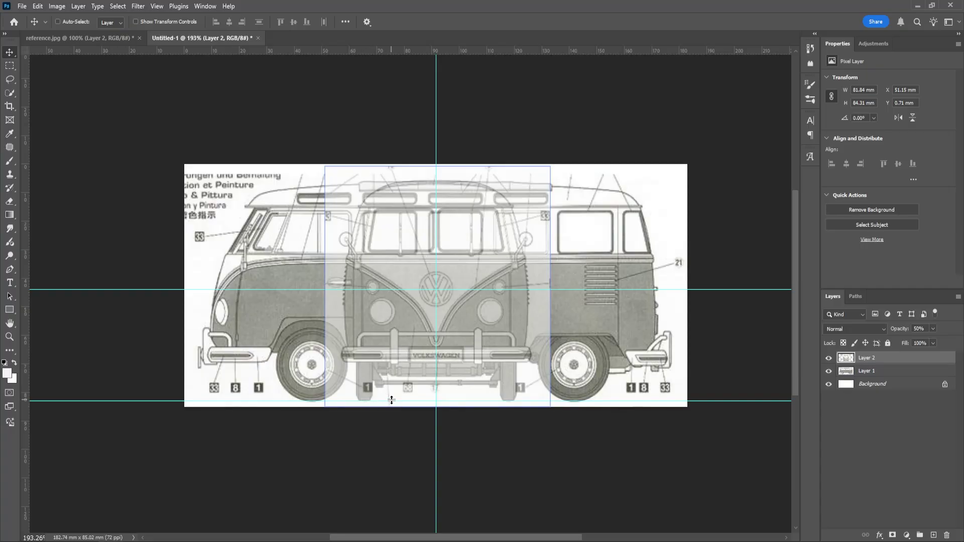
pyautogui.moveTo(392, 401); pyautogui.dragTo(408, 48)
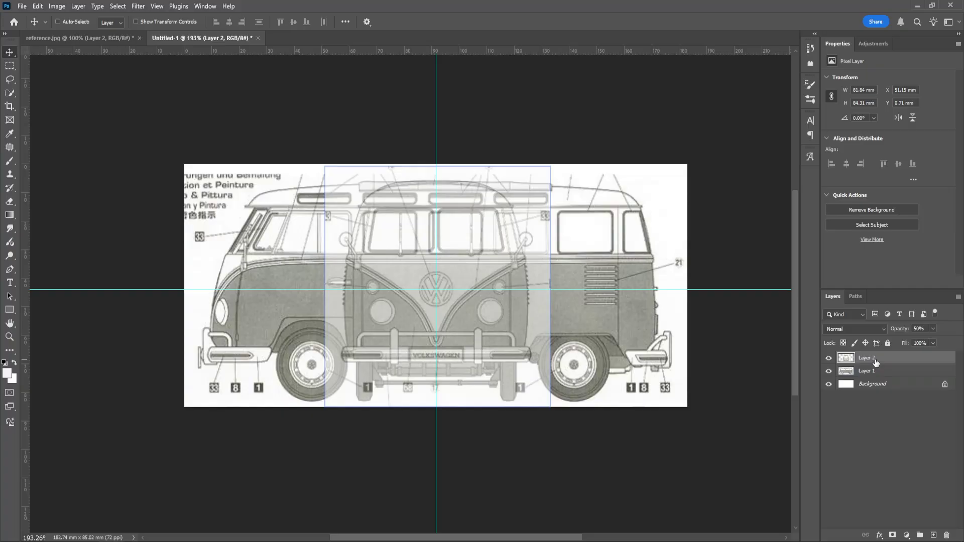
pyautogui.press('0')
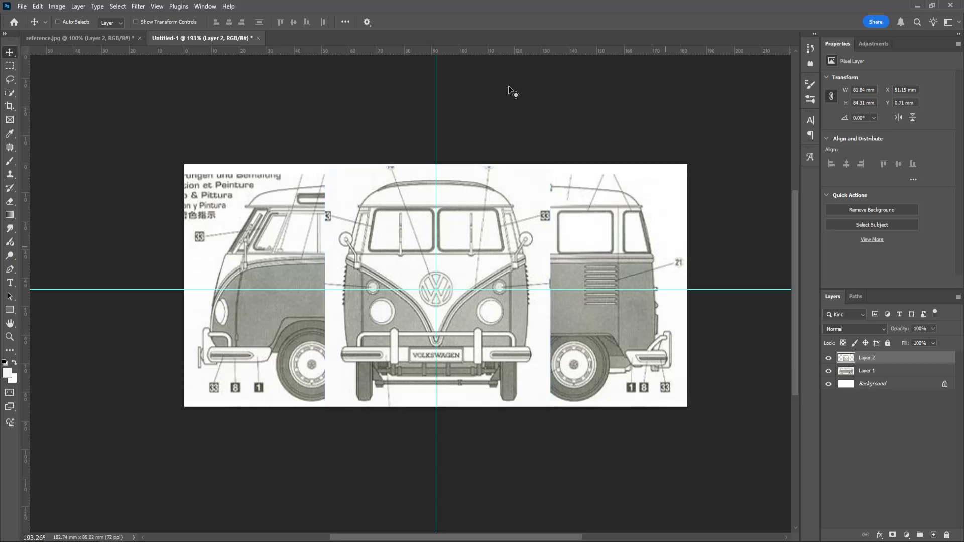
# In reference.jpg, show the full blueprint layer, hide the front view layer and make the blueprint layer active.
pyautogui.click(108, 38)
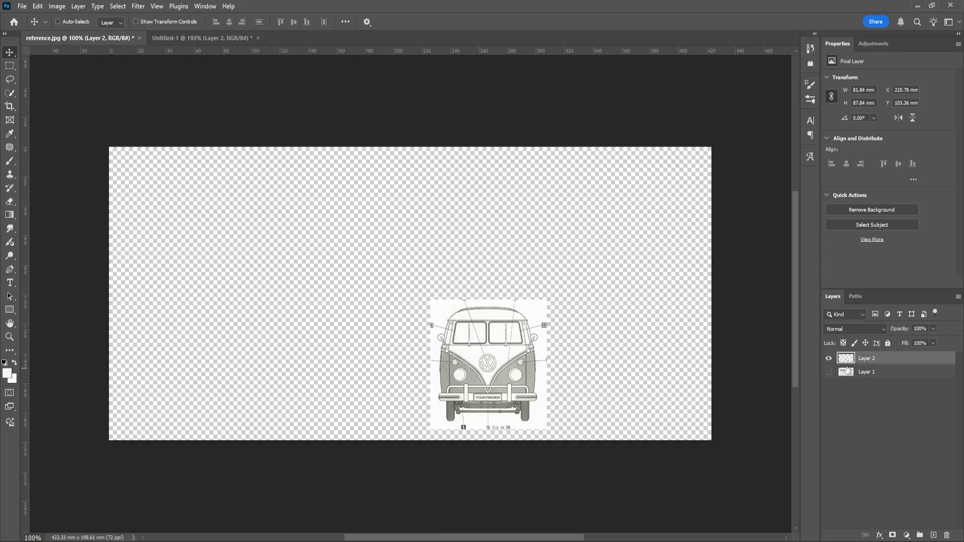
pyautogui.click(829, 372)
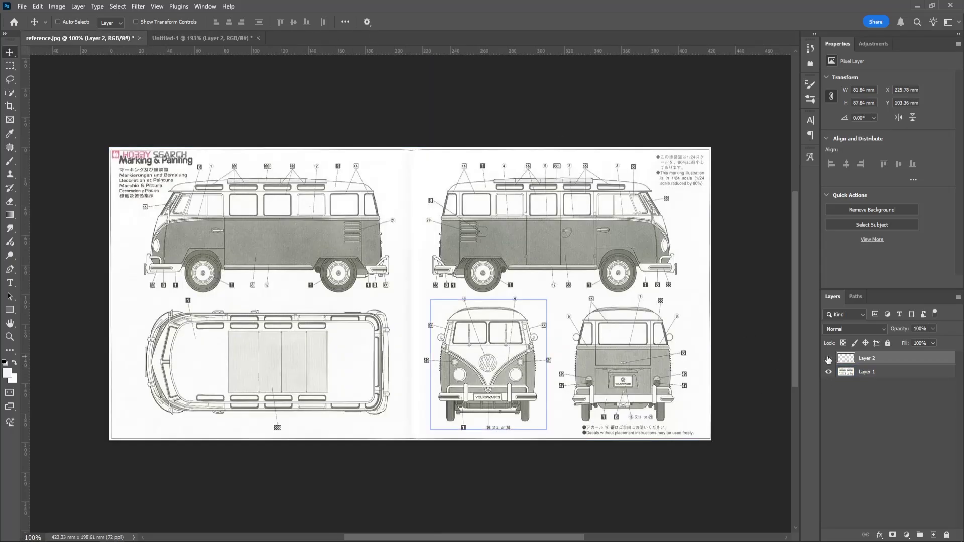
pyautogui.click(829, 358)
pyautogui.click(863, 374)
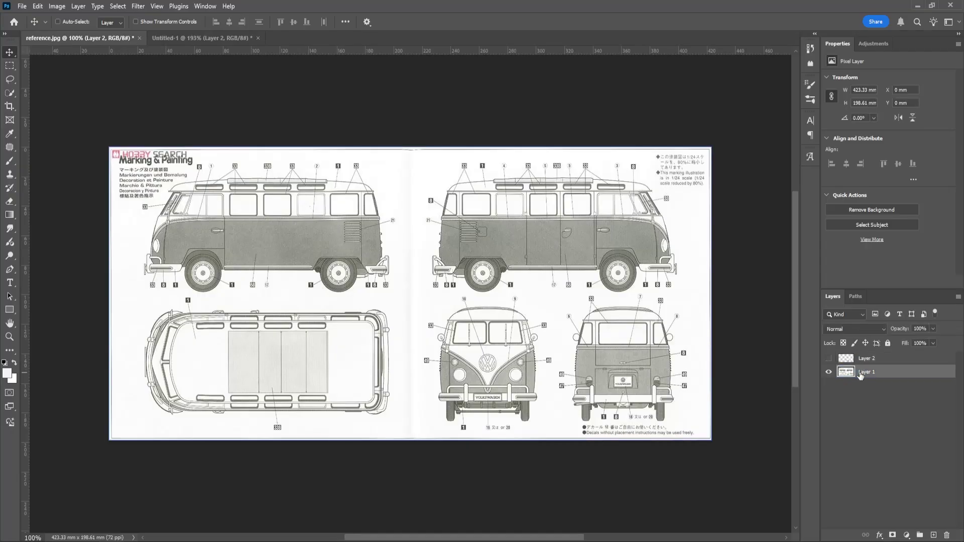
# Select the van's rear view with a rectangular marquee of about 83 × 84 mm and copy it to a new layer.
pyautogui.press('m')
pyautogui.moveTo(562, 301)
pyautogui.mouseDown()
pyautogui.moveTo(593, 355)
pyautogui.moveTo(679, 424)
pyautogui.mouseUp()
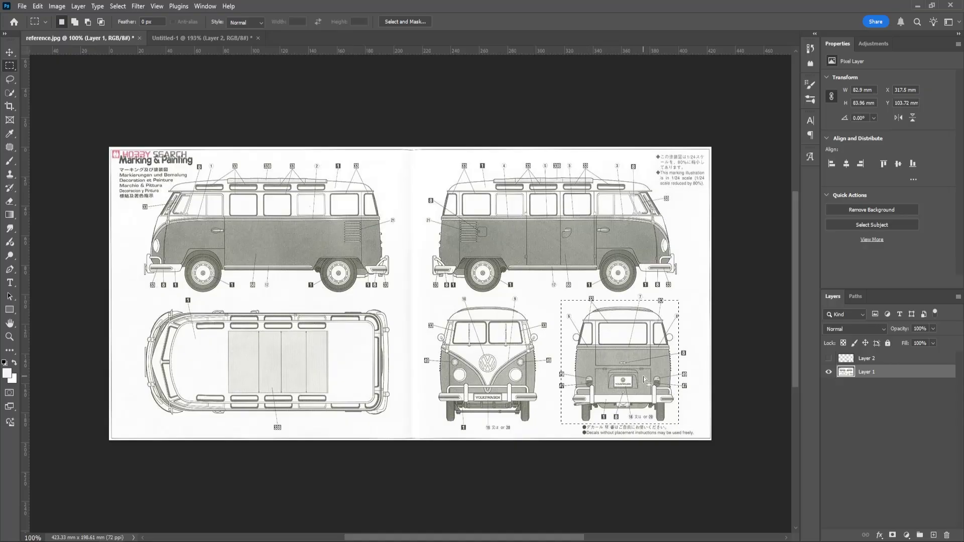
pyautogui.hotkey('ctrl', 'j')
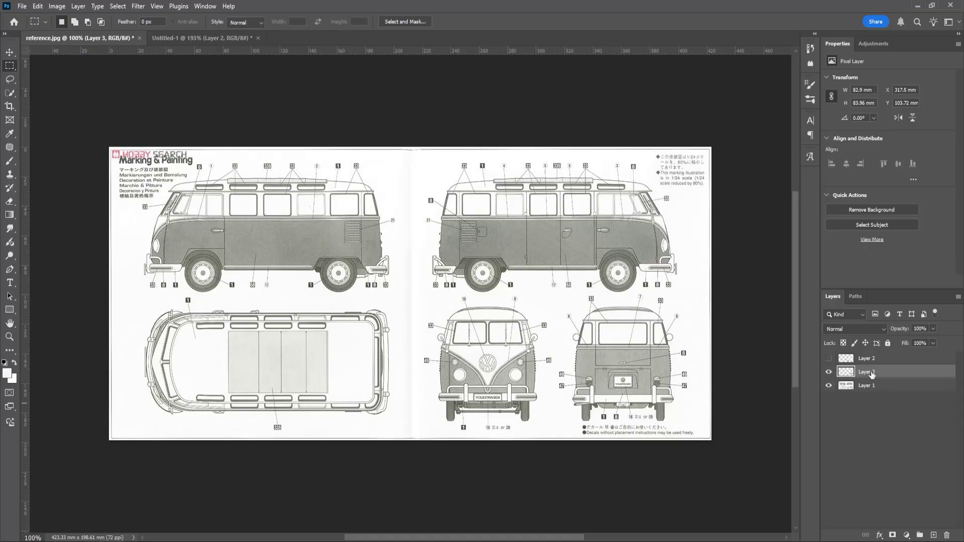
# Paste the rear view into the Untitled-1 document as a new layer and set its opacity to 50%.
pyautogui.click(188, 40)
pyautogui.hotkey('ctrl', 'v')
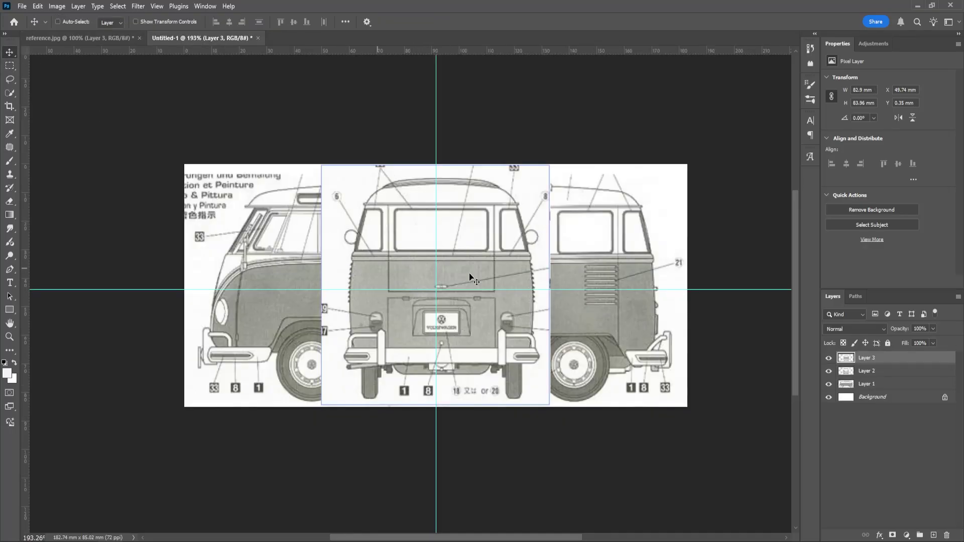
pyautogui.press('v')
pyautogui.press('5')
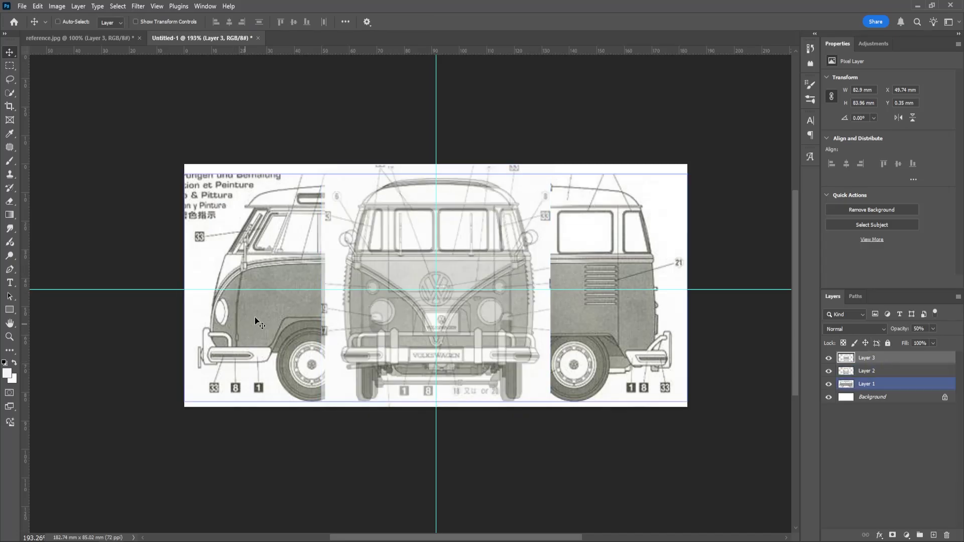
# Nudge the rear view layer over the front view to Y 1.06 mm and lower its opacity to 40%.
pyautogui.press('Left')
pyautogui.press('Left')
pyautogui.press('Left')
pyautogui.press('Left')
pyautogui.press('Left')
pyautogui.press('Left')
pyautogui.press('Left')
pyautogui.press('Left')
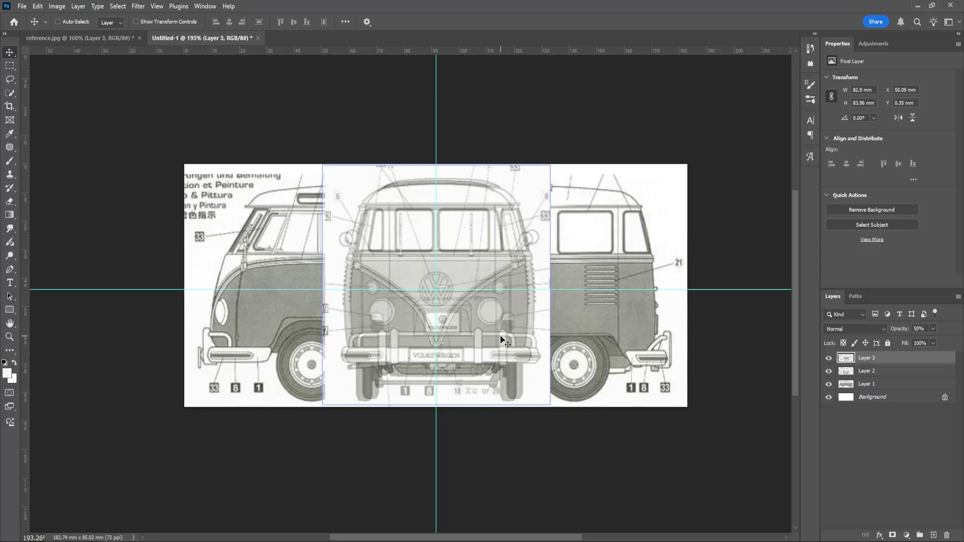
pyautogui.press('Right')
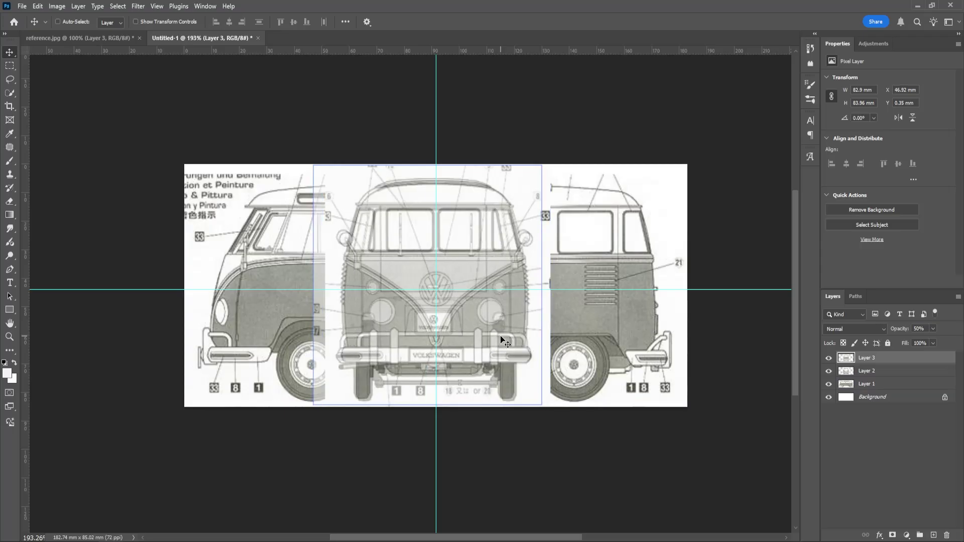
pyautogui.press('Down')
pyautogui.press('Right')
pyautogui.press('Down')
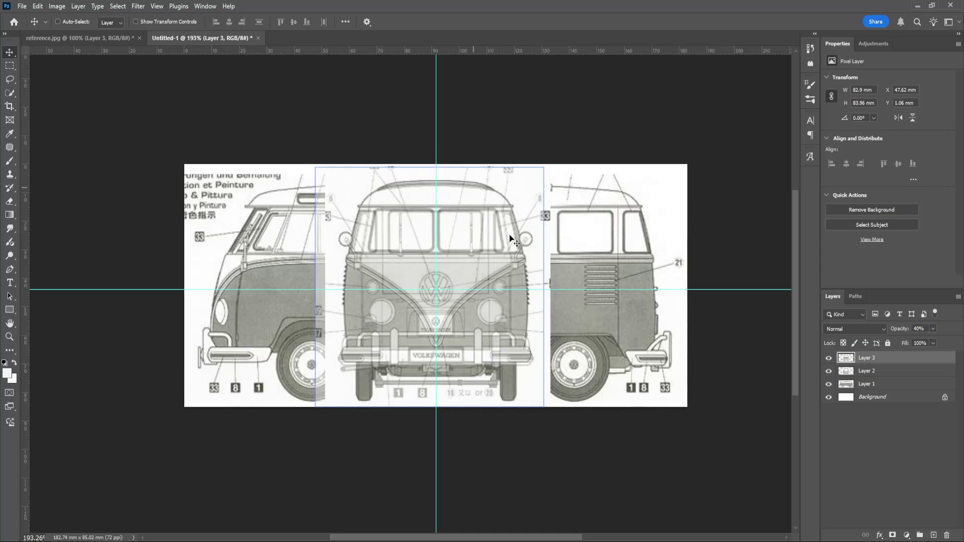
pyautogui.click(853, 384)
pyautogui.click(848, 372)
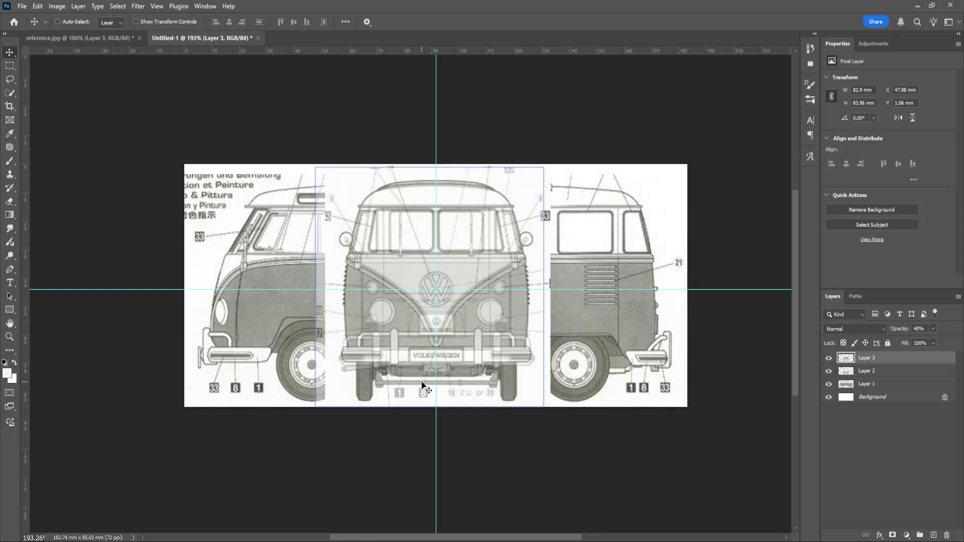
# Fine-tune the rear view layer horizontally to X 47.98 mm, comparing its tyres and bumper with the front view.
pyautogui.press('Left')
pyautogui.press('Left')
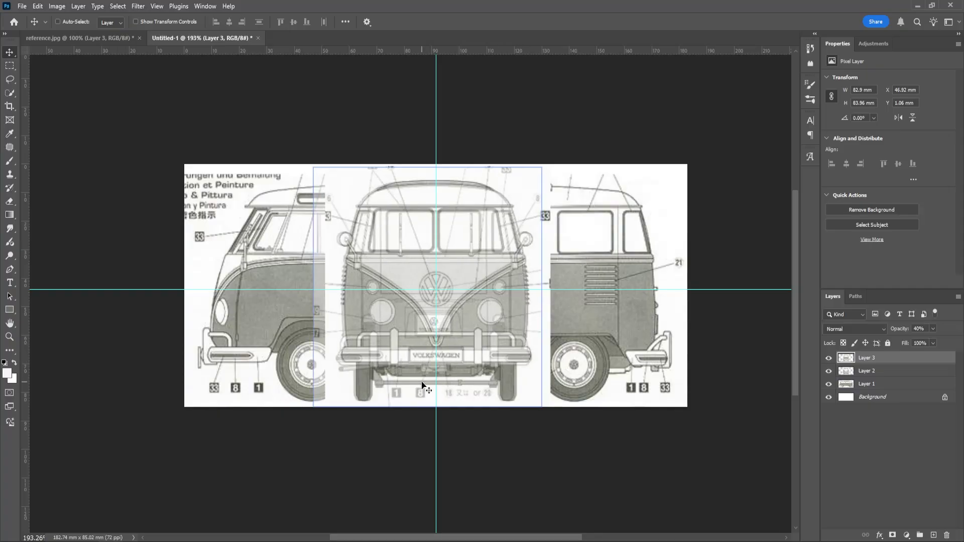
pyautogui.keyDown('alt'); pyautogui.scroll(5, 377, 400); pyautogui.keyUp('alt')
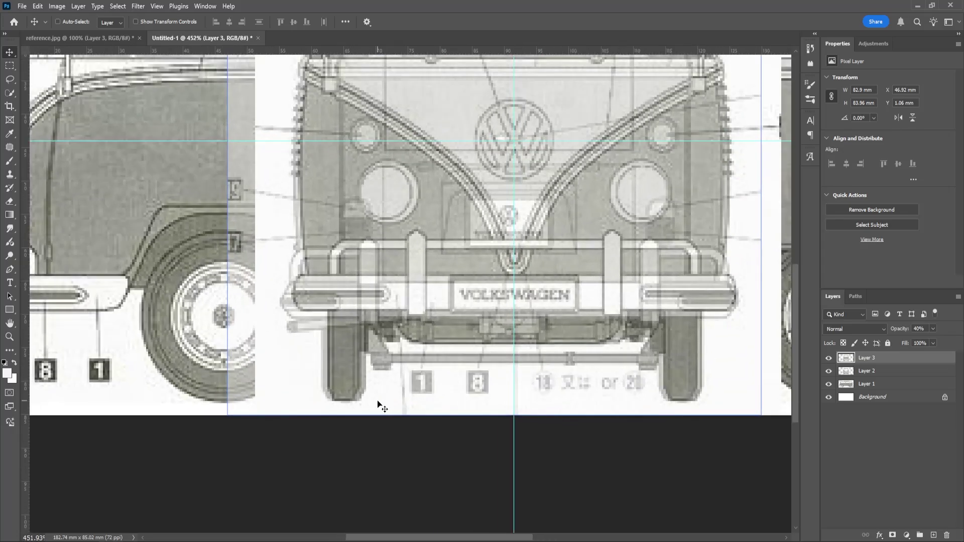
pyautogui.press('Right')
pyautogui.press('Right')
pyautogui.press('Right')
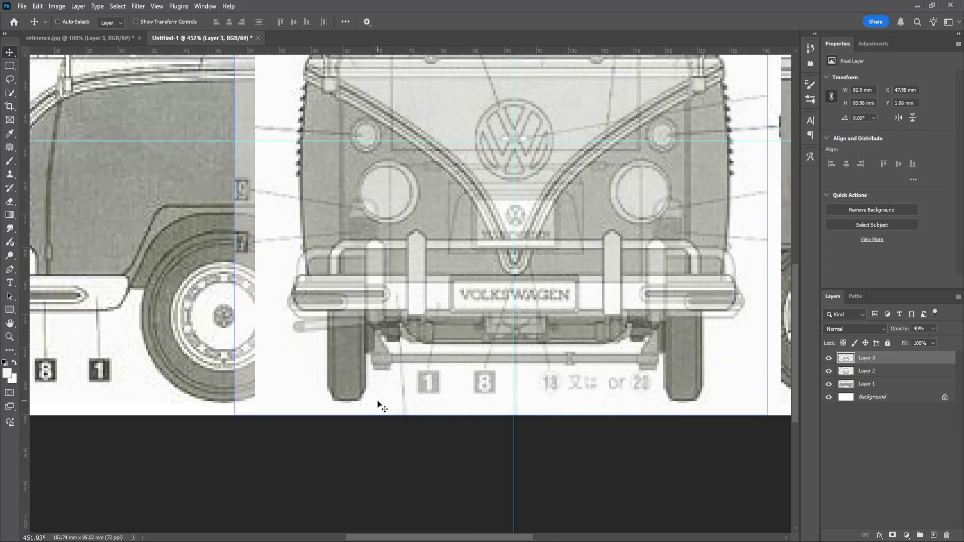
pyautogui.press('Right')
pyautogui.press('Left')
pyautogui.keyDown('alt'); pyautogui.scroll(-5, 382, 351); pyautogui.keyUp('alt')
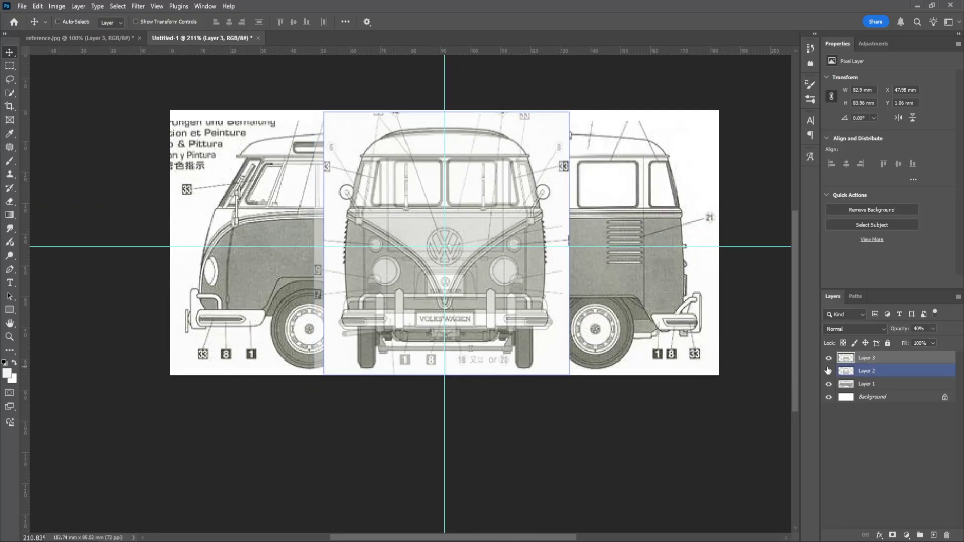
# Hide the front view layer, check the rear view against the side view, and nudge it left to X 47.62 mm.
pyautogui.click(829, 372)
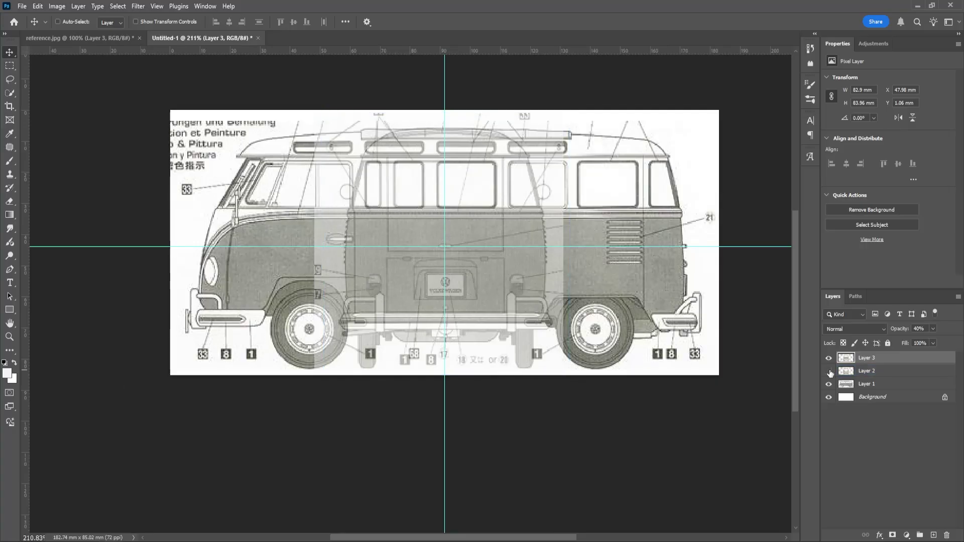
pyautogui.click(866, 385)
pyautogui.click(867, 388)
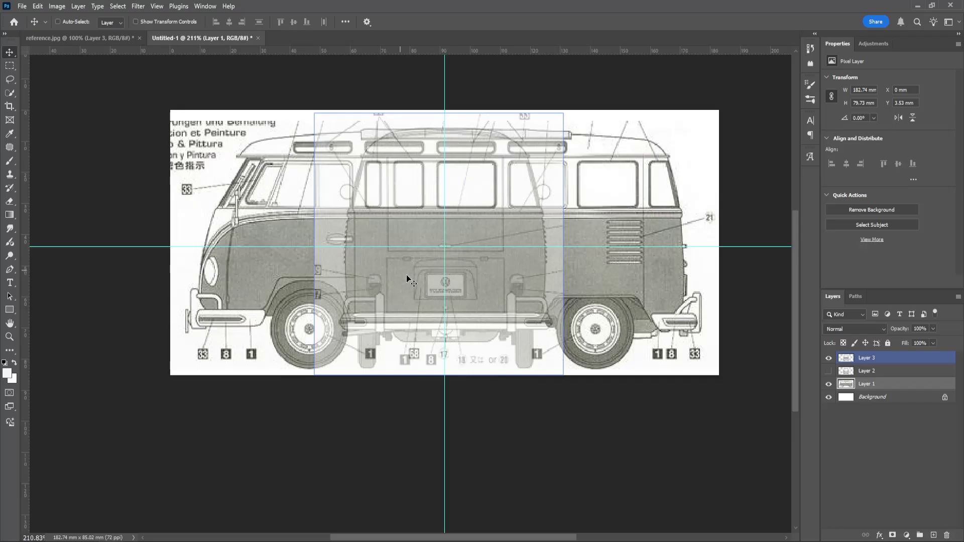
pyautogui.keyDown('ctrl'); pyautogui.click(469, 273); pyautogui.keyUp('ctrl')
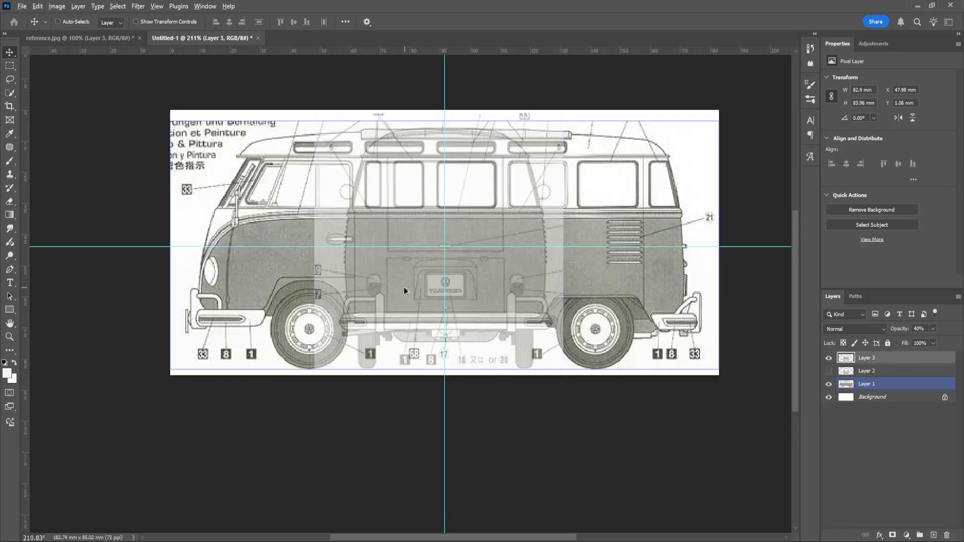
pyautogui.keyDown('alt'); pyautogui.scroll(8, 442, 246); pyautogui.keyUp('alt')
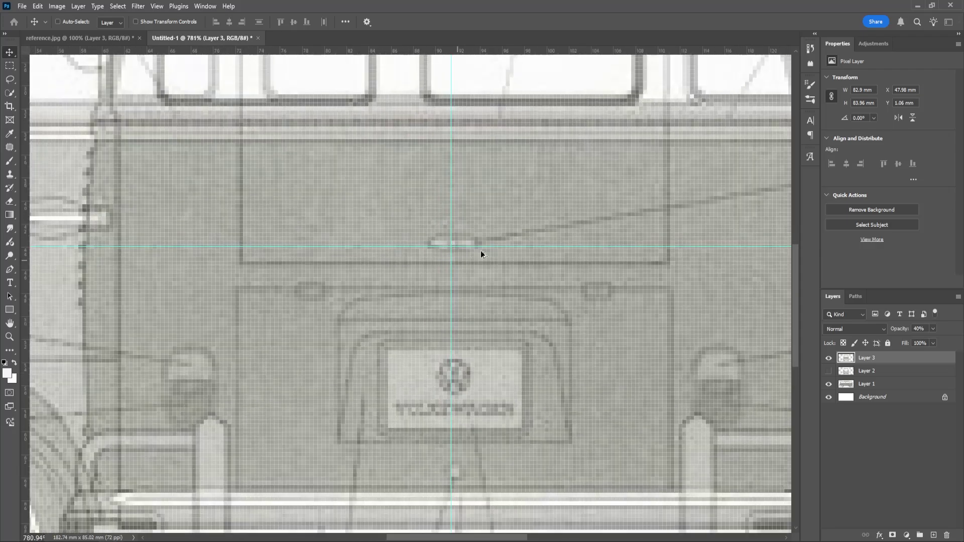
pyautogui.keyDown('alt'); pyautogui.scroll(-6, 466, 300); pyautogui.keyUp('alt')
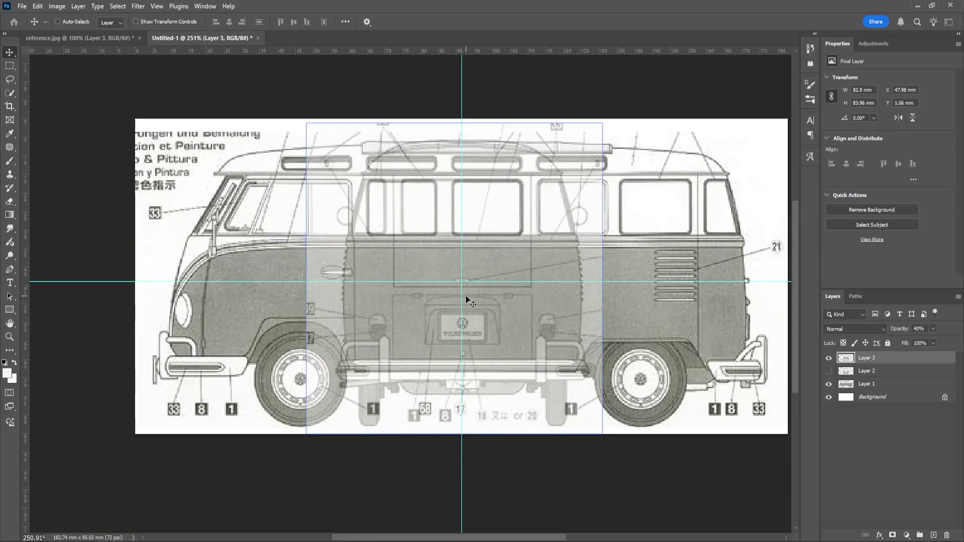
pyautogui.press('Left')
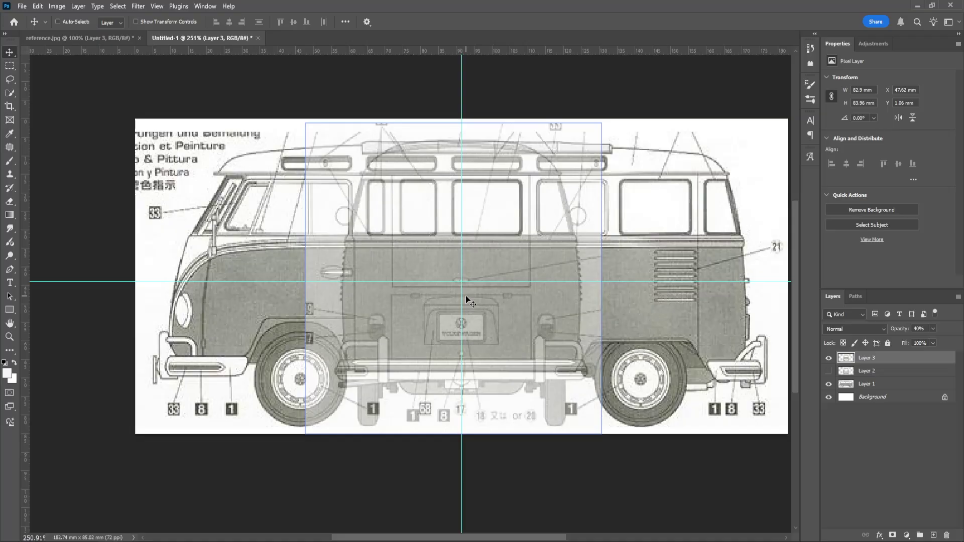
# Show the front view layer again and test small sideways shifts of the rear view, settling it at X 47.62 mm.
pyautogui.click(829, 372)
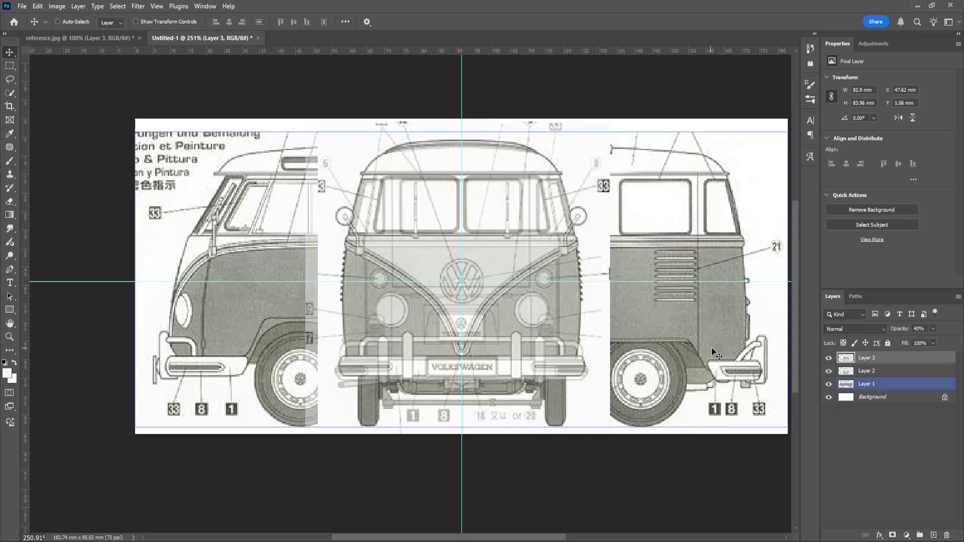
pyautogui.press('Left')
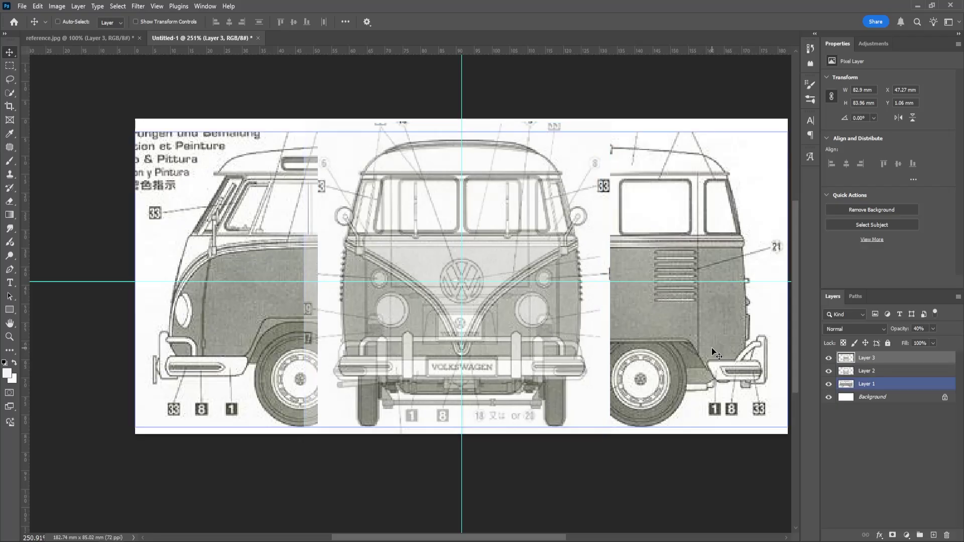
pyautogui.press('Right')
pyautogui.press('Right')
pyautogui.press('Left')
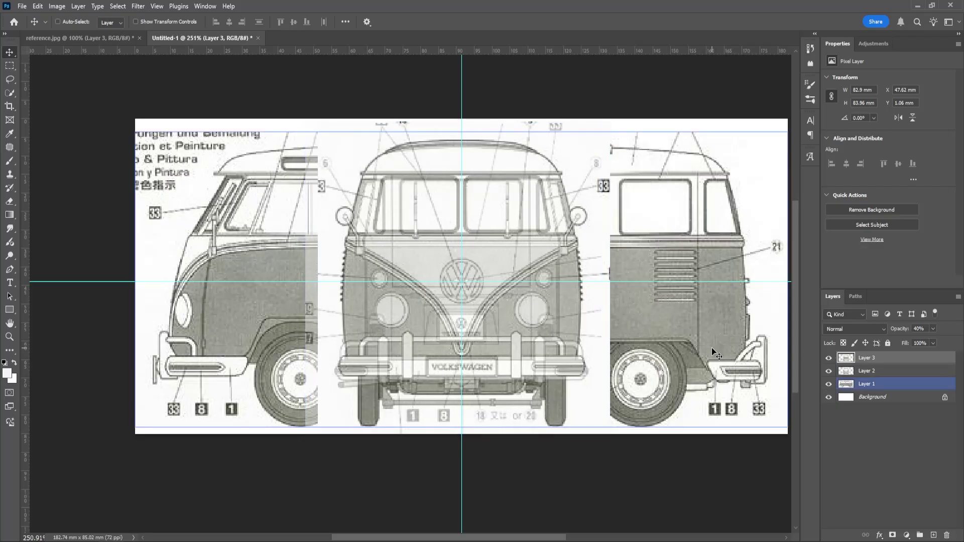
pyautogui.press('Right')
pyautogui.press('Right')
pyautogui.press('Right')
pyautogui.press('Left')
pyautogui.press('Left')
pyautogui.press('Left')
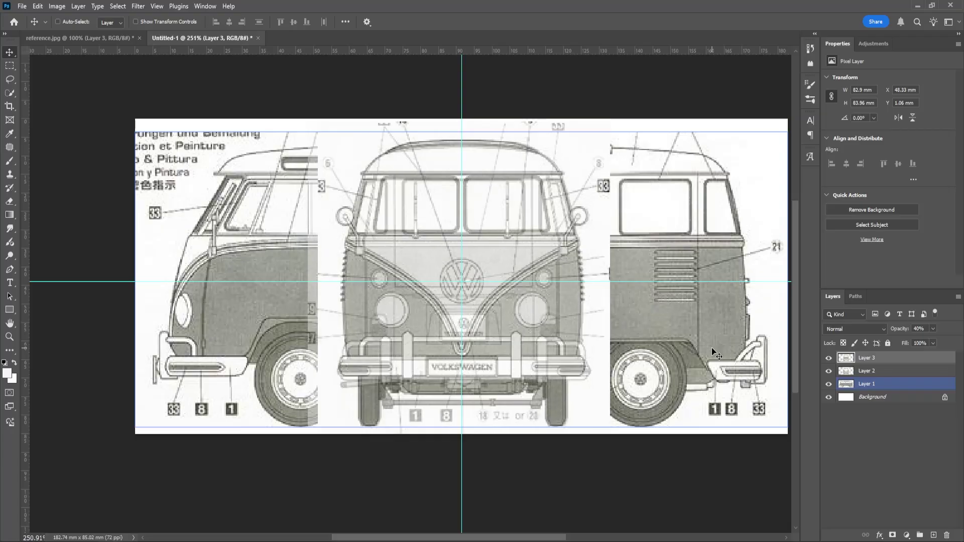
pyautogui.press('Right')
pyautogui.press('Left')
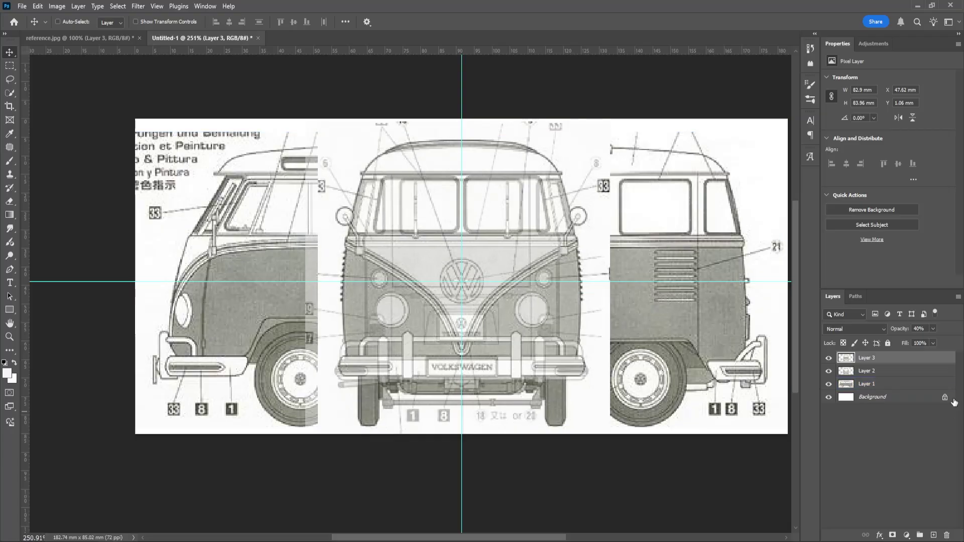
# Restore the rear view layer's opacity to 100%.
pyautogui.click(867, 370)
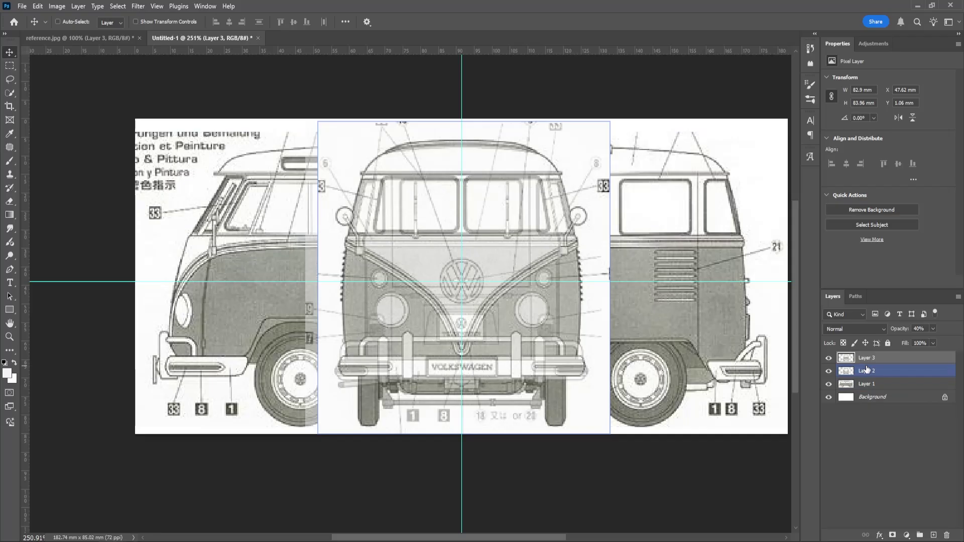
pyautogui.click(892, 360)
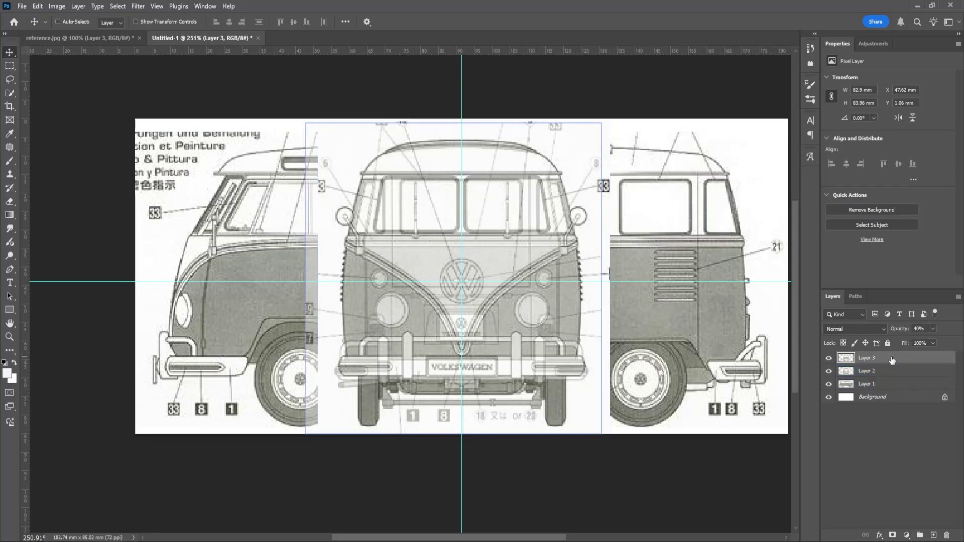
pyautogui.press('0')
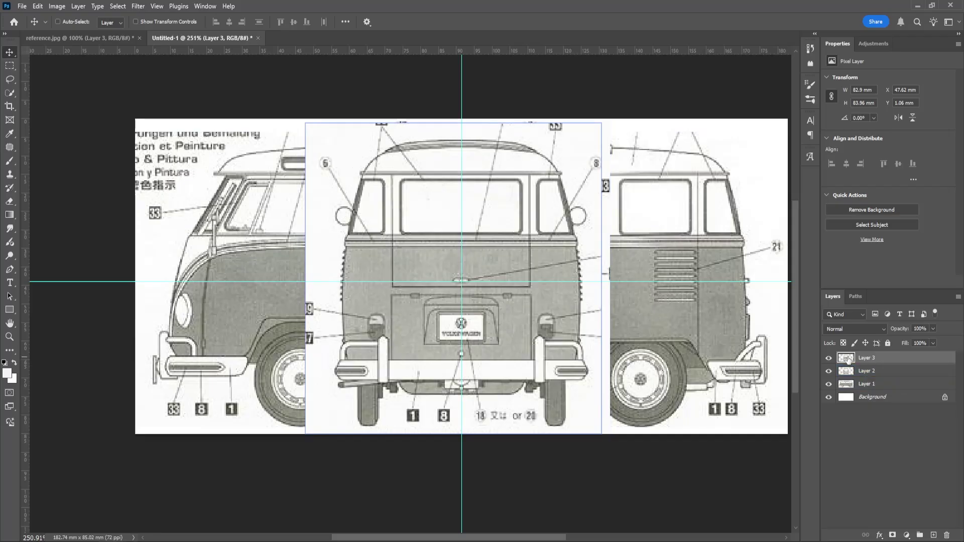
# Rename the rear view layer as Back, the front view layer as Front and the side view layer as Left Side.
pyautogui.doubleClick(867, 358)
pyautogui.write('Back')
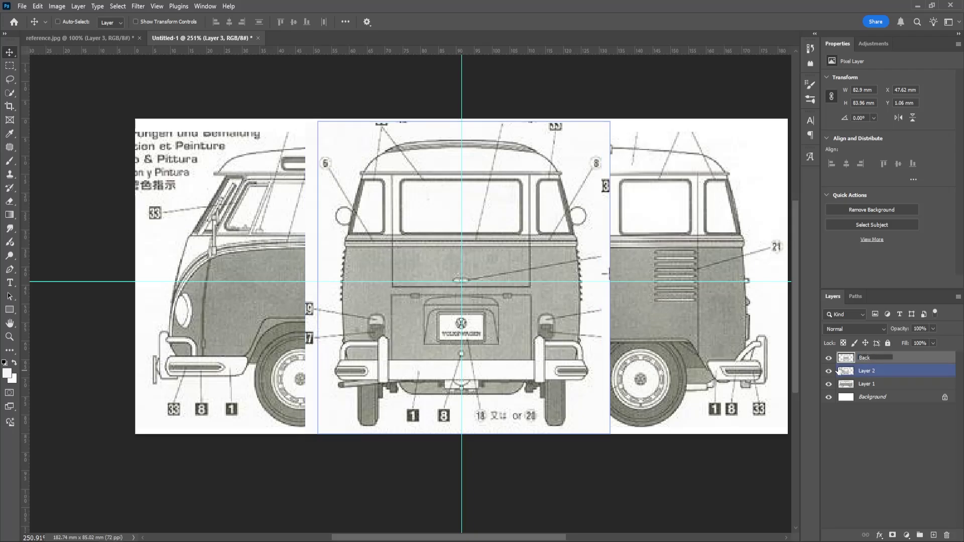
pyautogui.doubleClick(872, 371)
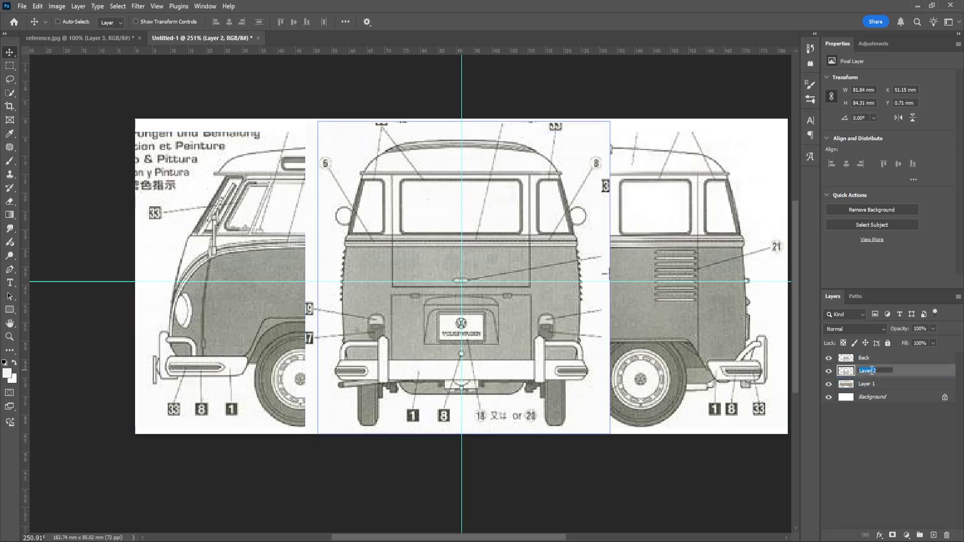
pyautogui.write('Front')
pyautogui.press('Return')
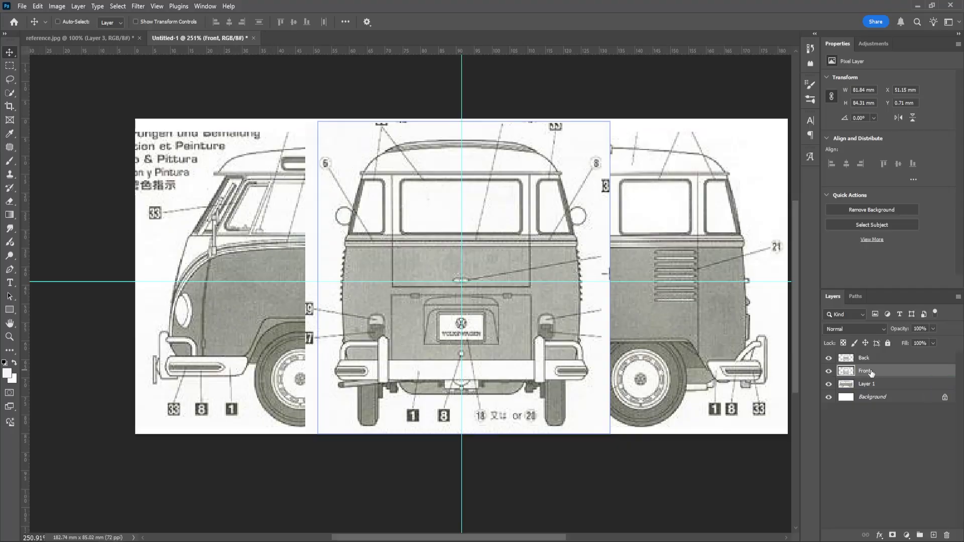
pyautogui.click(868, 383)
pyautogui.doubleClick(867, 383)
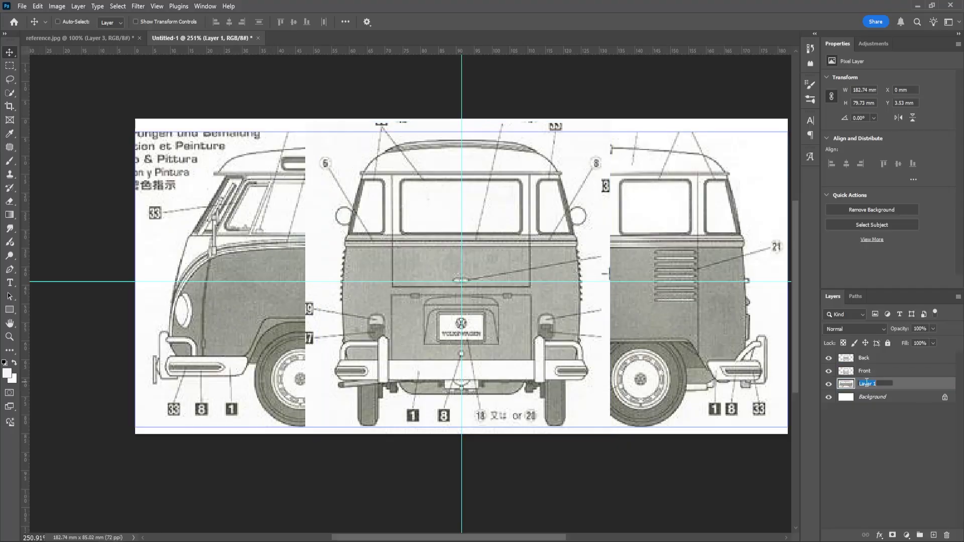
pyautogui.write('Side')
pyautogui.press('Return')
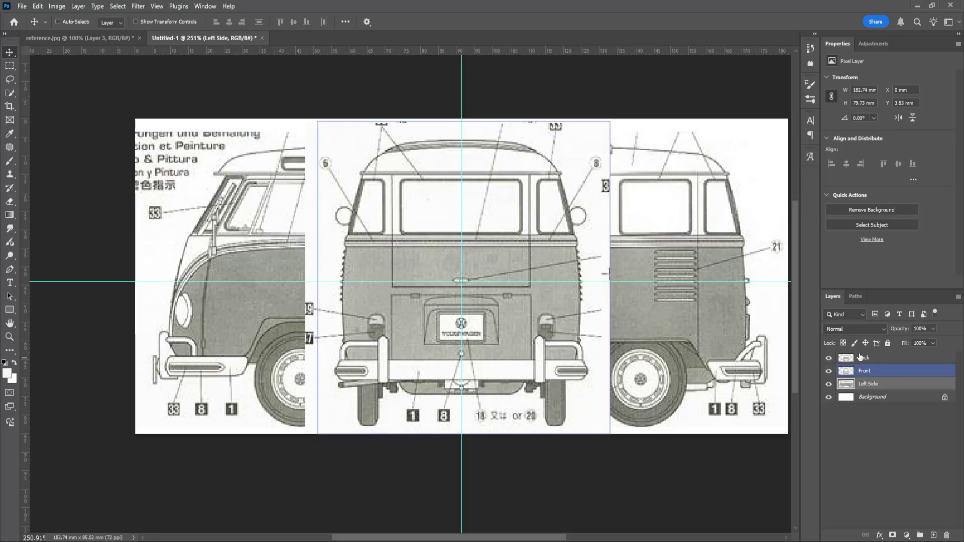
# In reference.jpg, copy the van's right-hand side view from Layer 1, about 181 by 88 mm, to its own layer and isolate it.
pyautogui.click(92, 37)
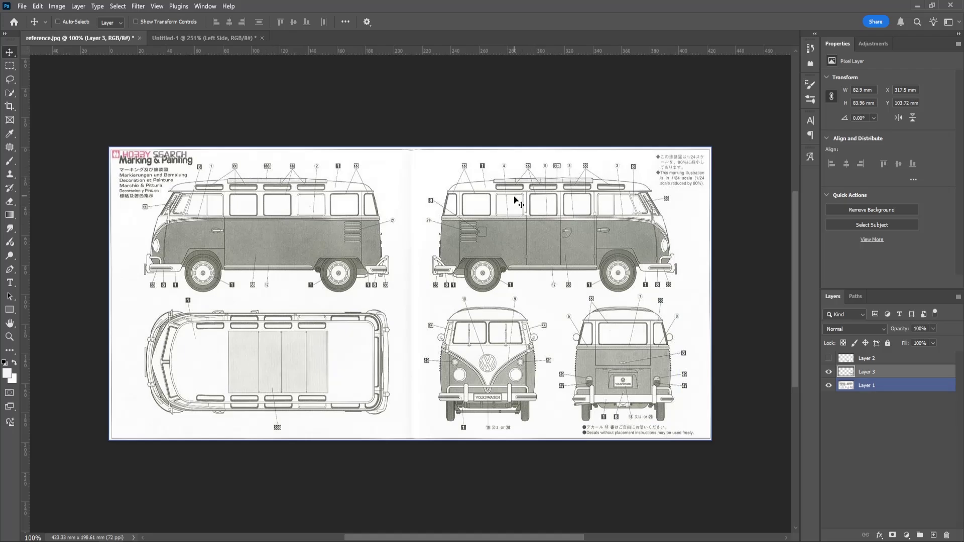
pyautogui.press('m')
pyautogui.moveTo(427, 165); pyautogui.dragTo(684, 295)
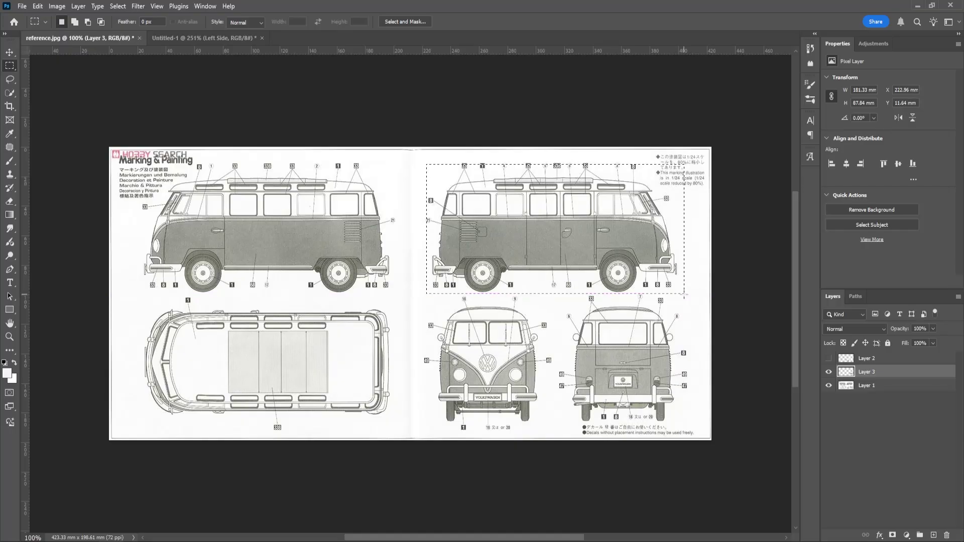
pyautogui.hotkey('ctrl', 'j')
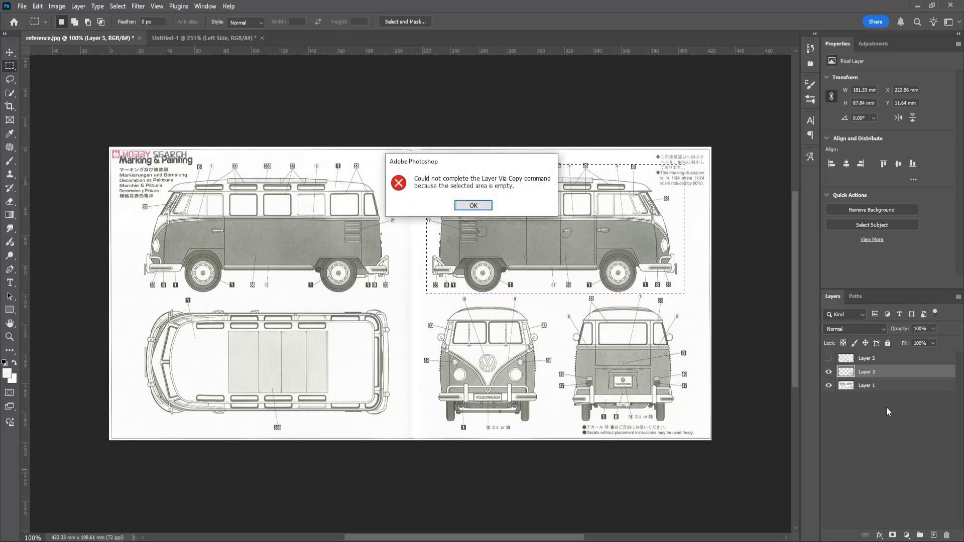
pyautogui.click(868, 387)
pyautogui.hotkey('ctrl', 'j')
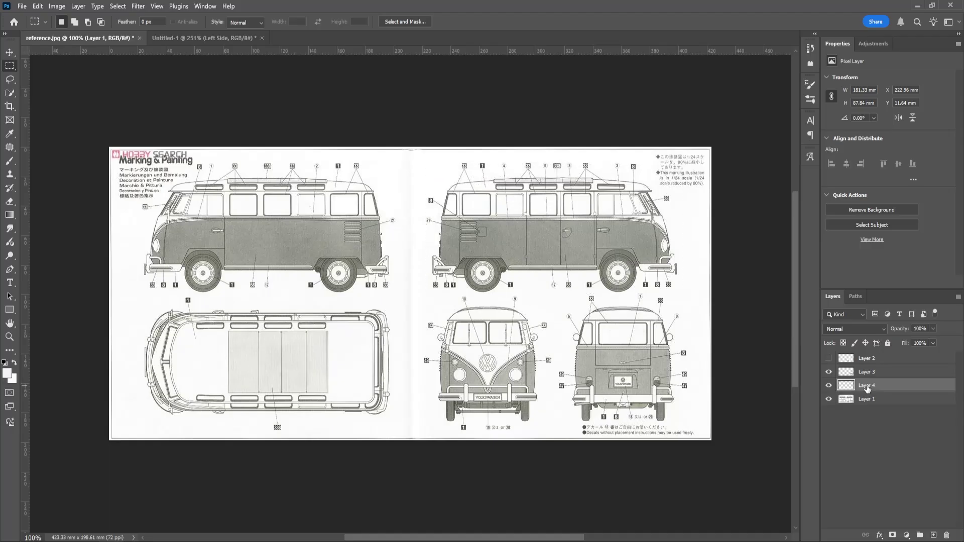
pyautogui.keyDown('alt'); pyautogui.click(829, 385); pyautogui.keyUp('alt')
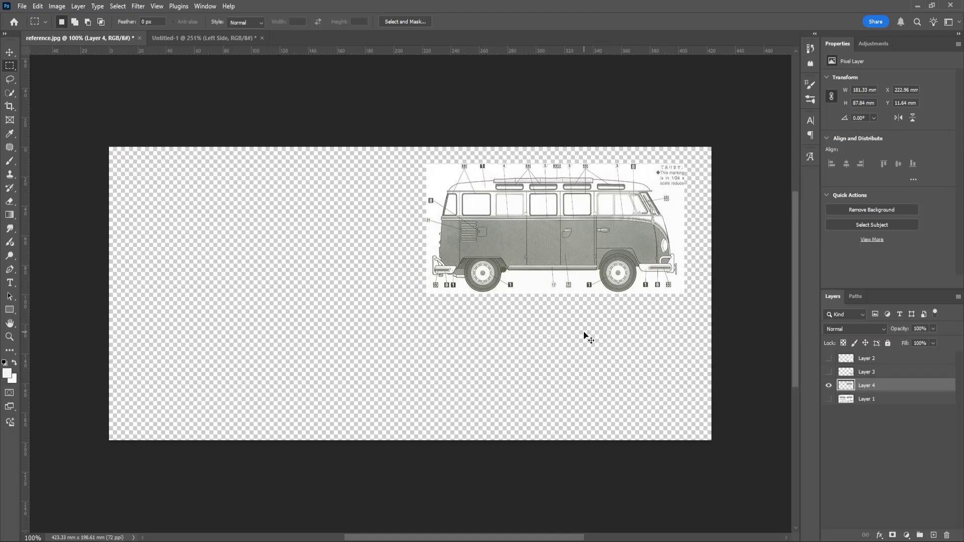
# Paste the copied side view into Untitled-1 and place its layer above the Back layer.
pyautogui.click(217, 39)
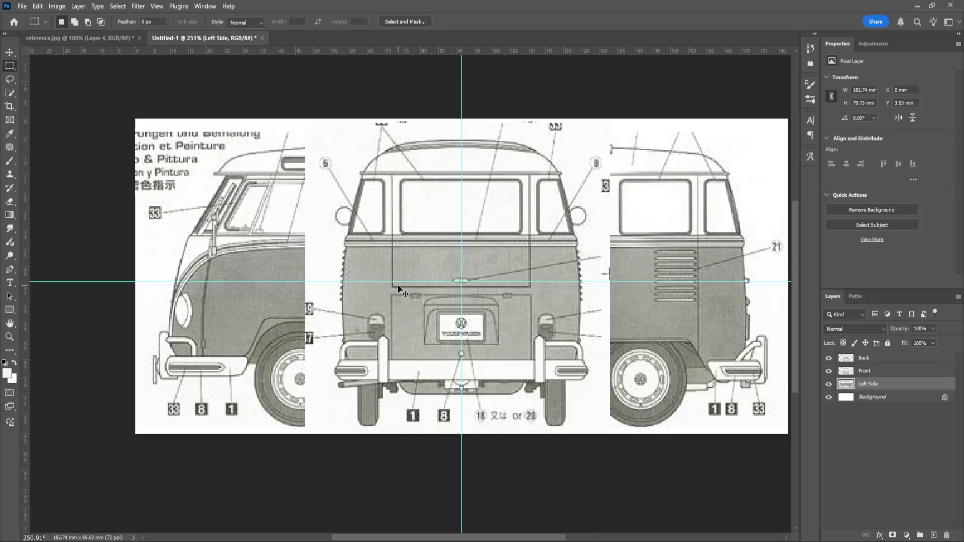
pyautogui.hotkey('ctrl', 'v')
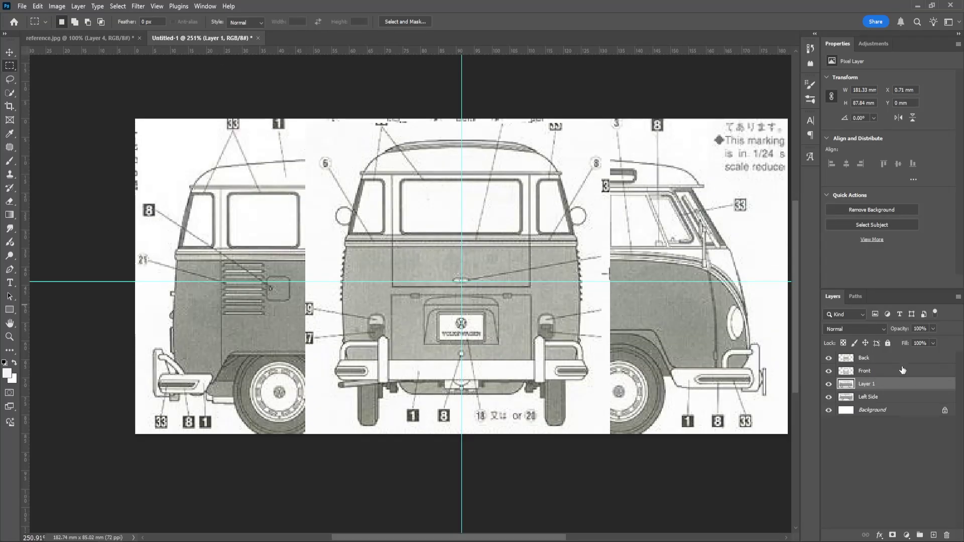
pyautogui.moveTo(903, 370); pyautogui.dragTo(899, 353)
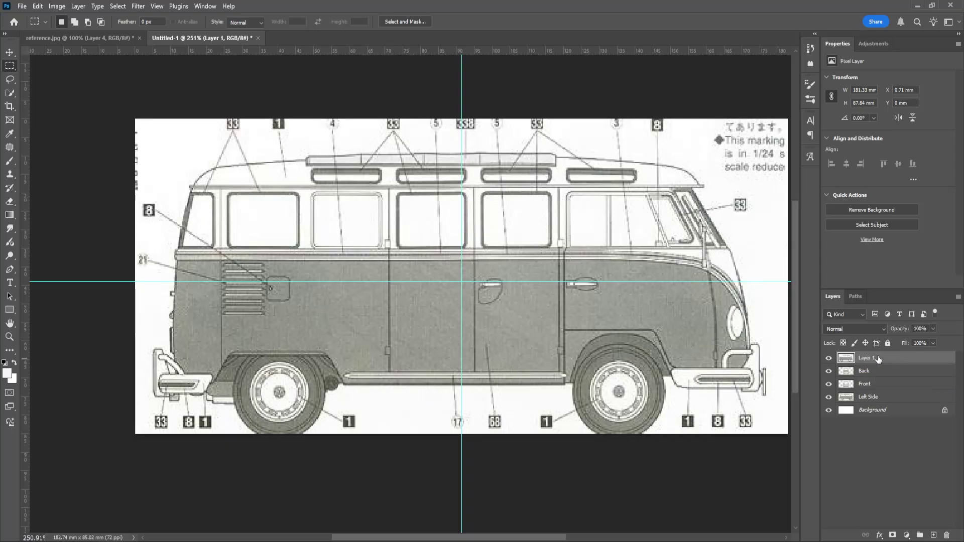
# Hide the Back and Front layers and overlay the pasted side view at 70% opacity, at X 6.7 mm and Y -3.53 mm.
pyautogui.click(829, 370)
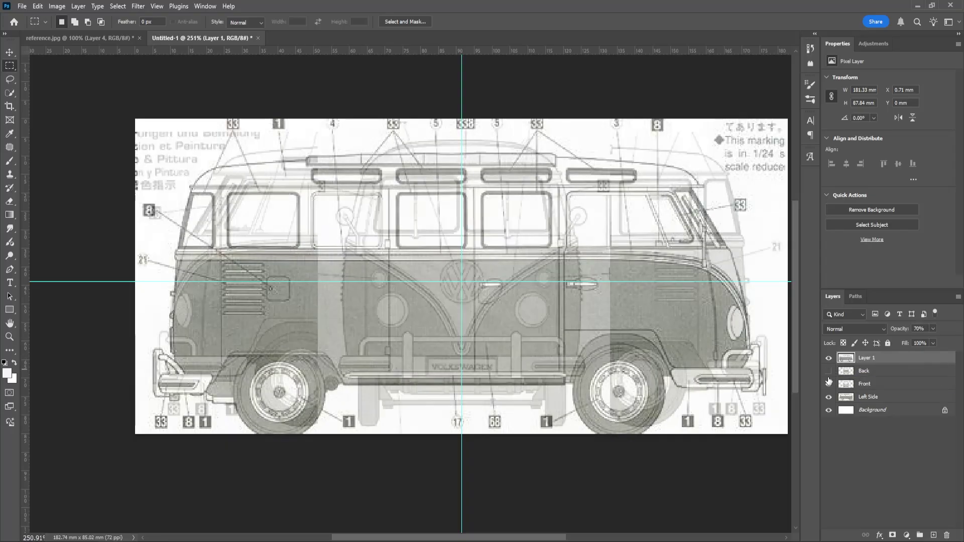
pyautogui.click(829, 383)
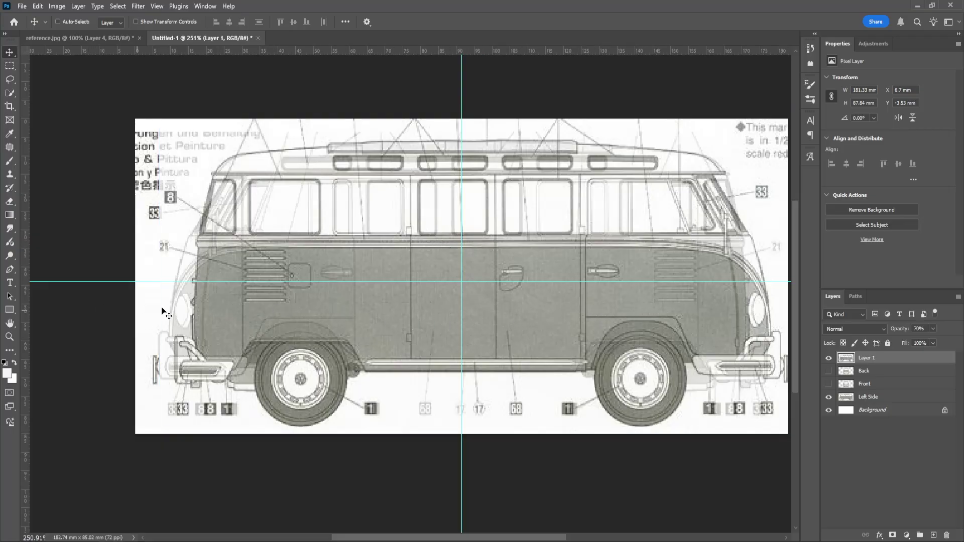
# Flip the pasted side view horizontally so it faces the same way as the Left Side view.
pyautogui.hotkey('ctrl', 't')
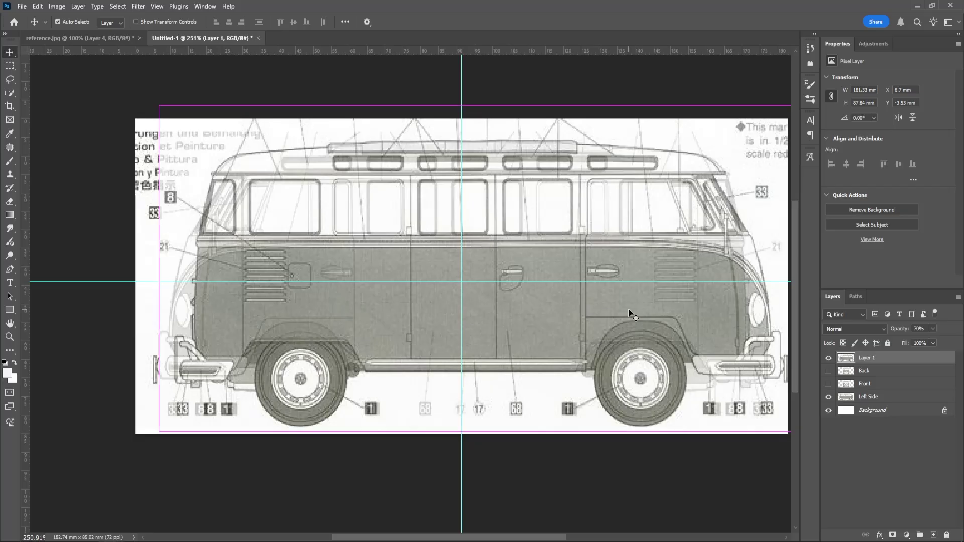
pyautogui.rightClick(578, 308)
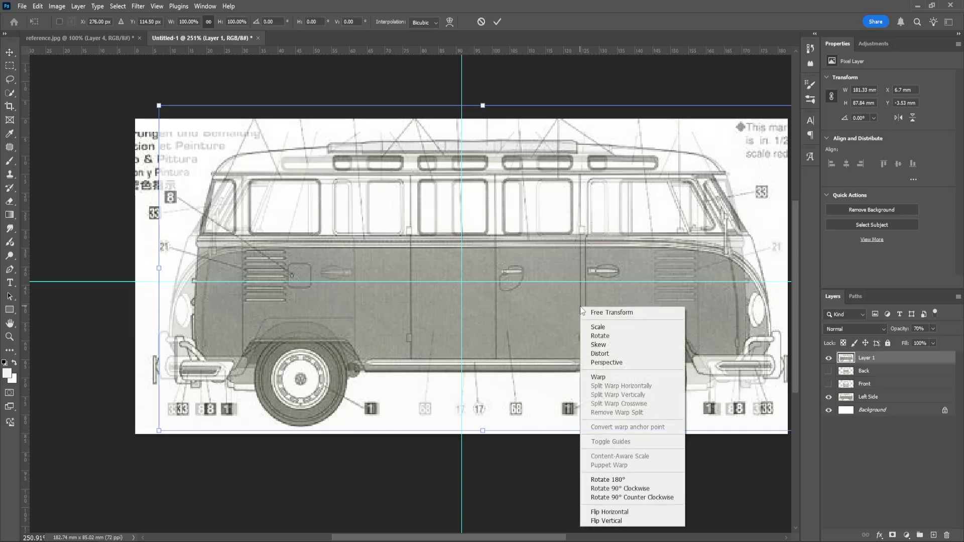
pyautogui.click(632, 513)
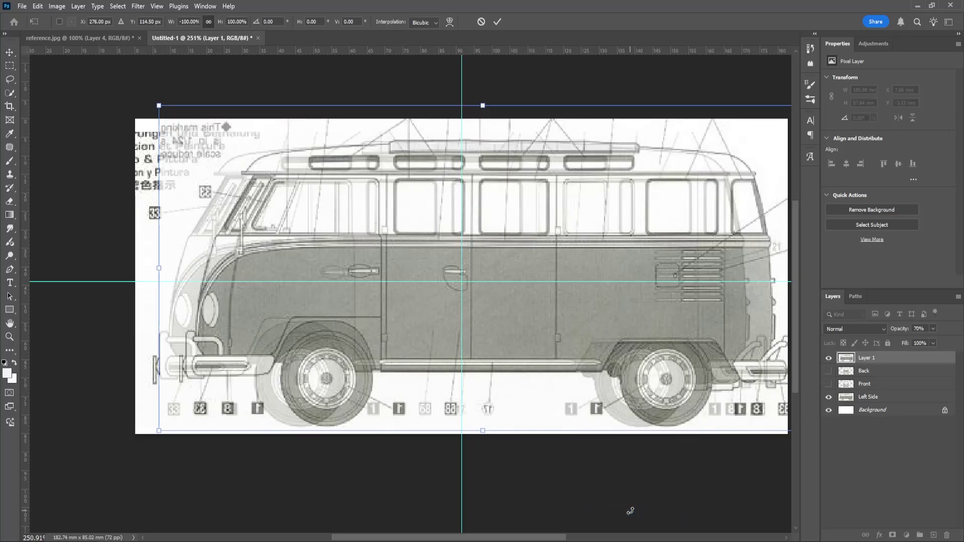
pyautogui.press('Return')
# Nudge the mirrored side view left to X -0.35 mm so its outline and wheels match the Left Side view.
pyautogui.hotkey('shift', 'Left')
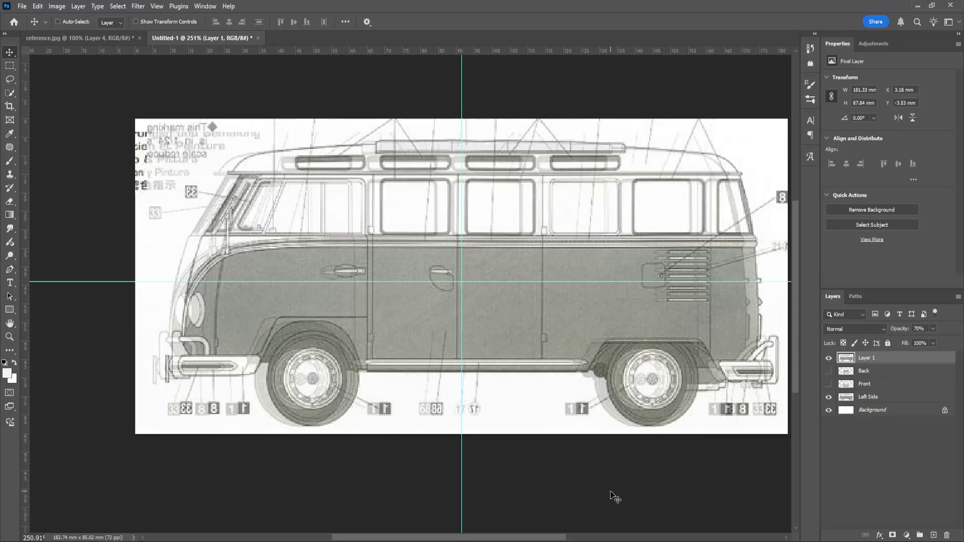
pyautogui.press('Left')
pyautogui.press('Left')
pyautogui.press('Left')
pyautogui.press('Left')
pyautogui.press('Left')
pyautogui.press('Left')
pyautogui.press('Left')
pyautogui.press('Left')
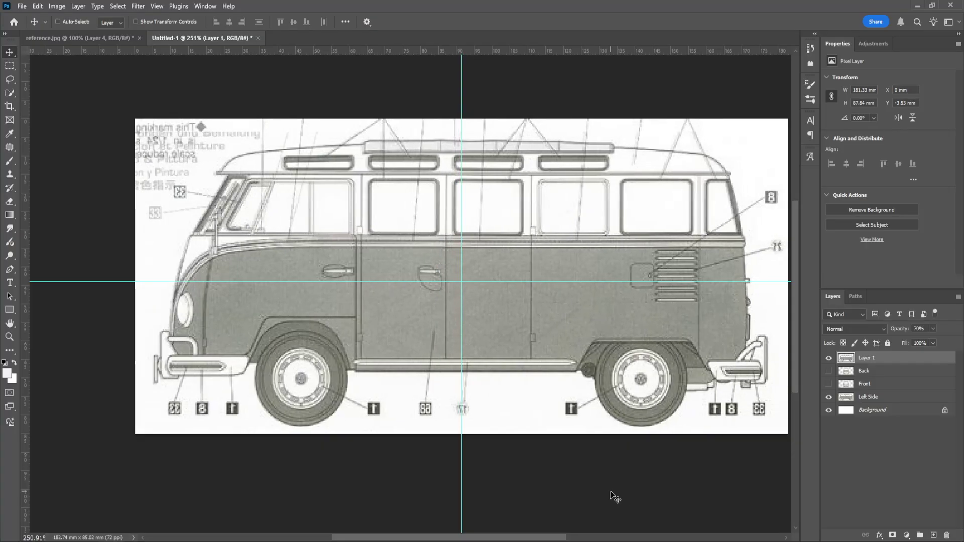
pyautogui.press('Left')
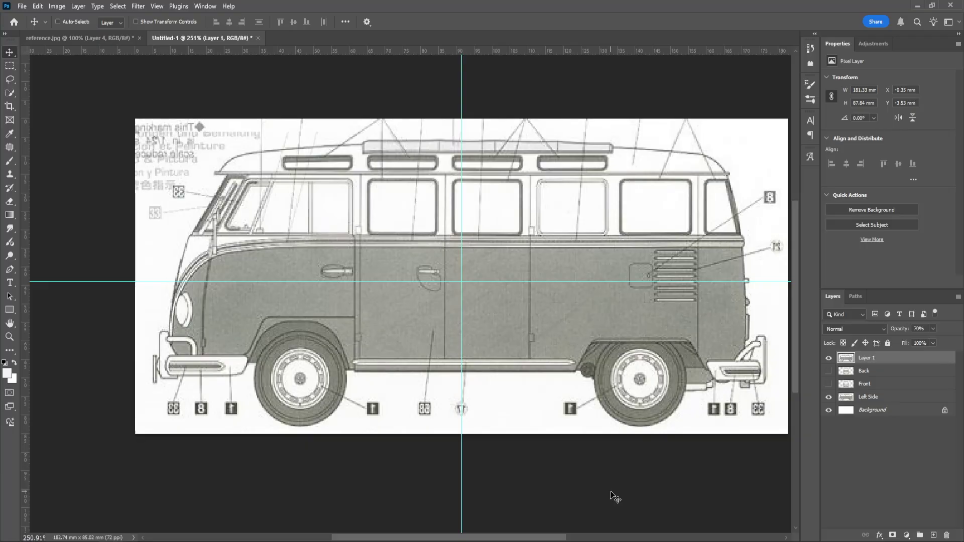
pyautogui.press('Right')
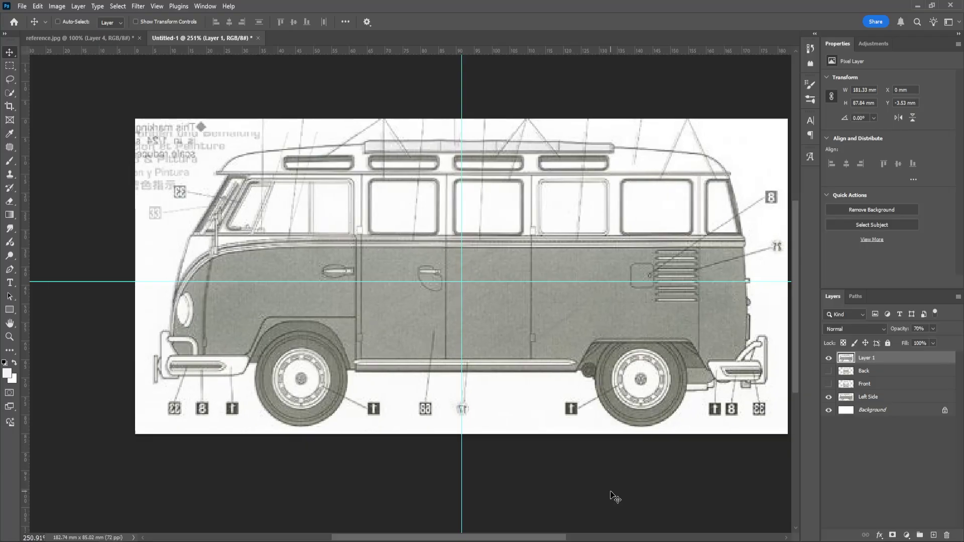
pyautogui.press('Left')
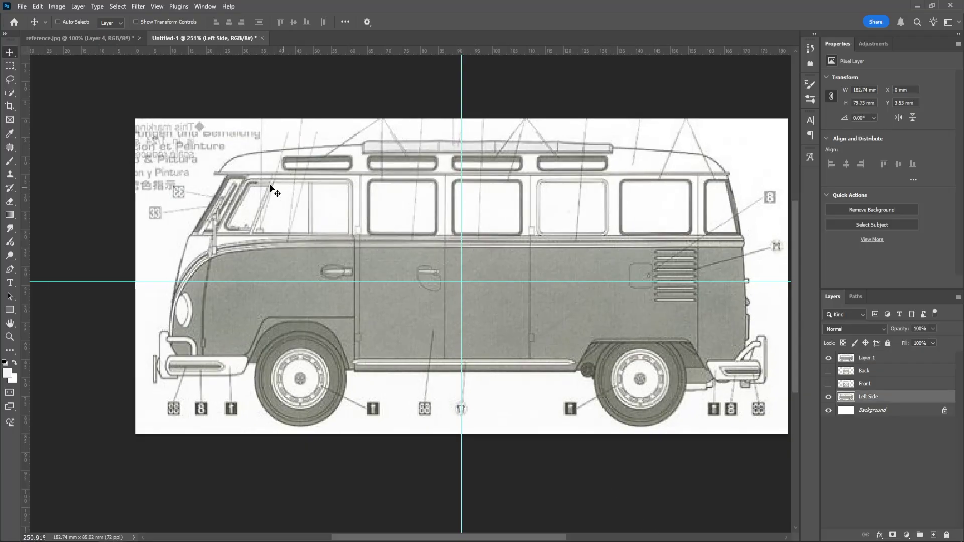
# Set the mirrored side view layer to 50% opacity and rename it R side.
pyautogui.doubleClick(867, 358)
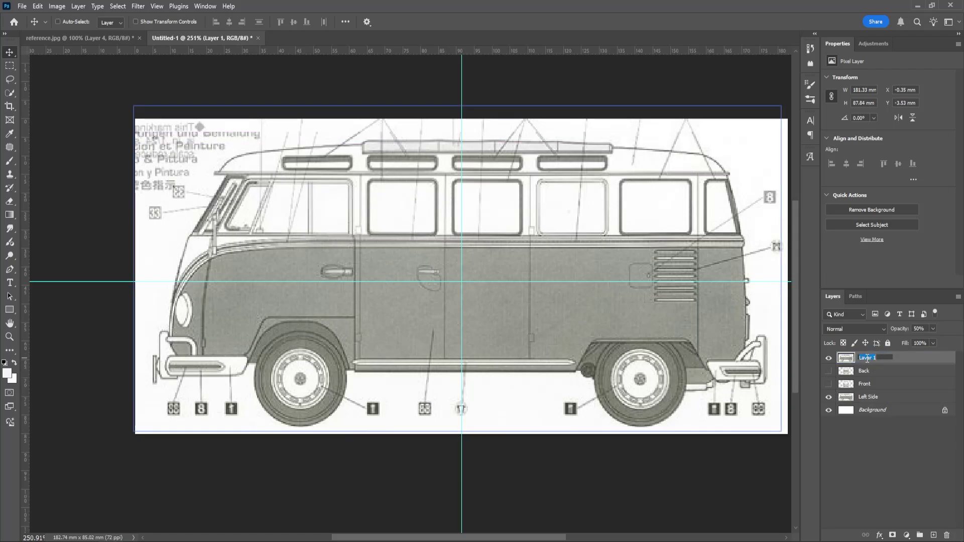
pyautogui.write('R side')
pyautogui.press('Return')
# Show Layer 1 in reference.jpg and copy the van's top view, about 189 by 78 mm, to its own layer.
pyautogui.click(75, 39)
pyautogui.click(829, 399)
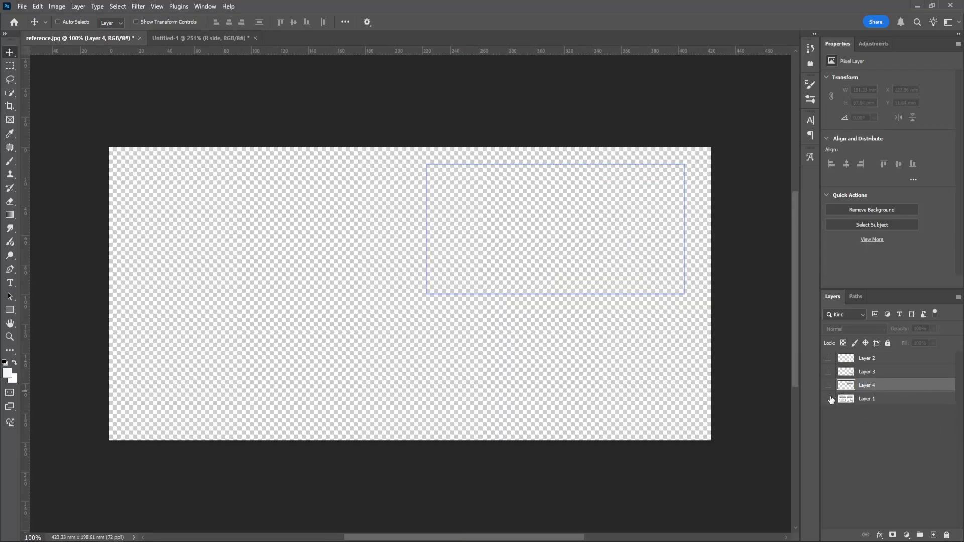
pyautogui.click(829, 399)
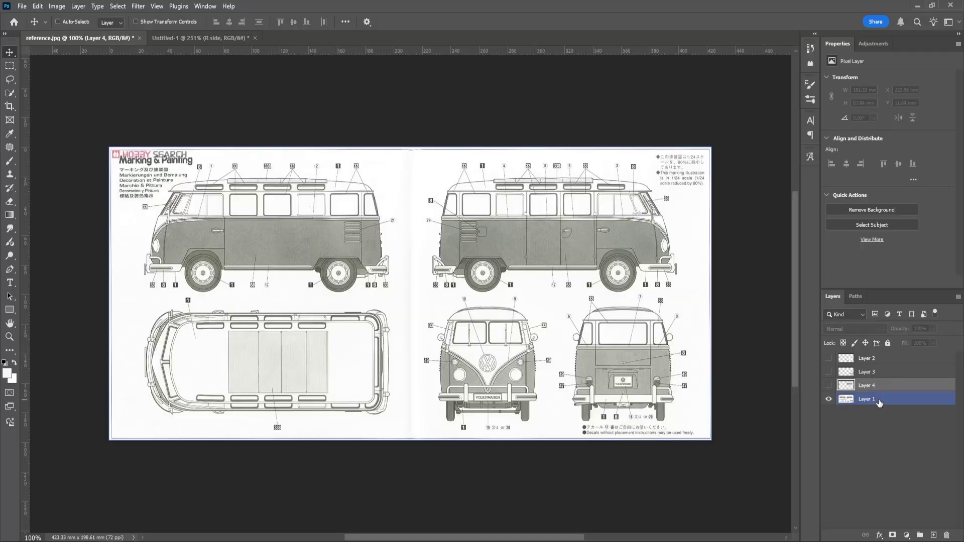
pyautogui.click(842, 399)
pyautogui.press('m')
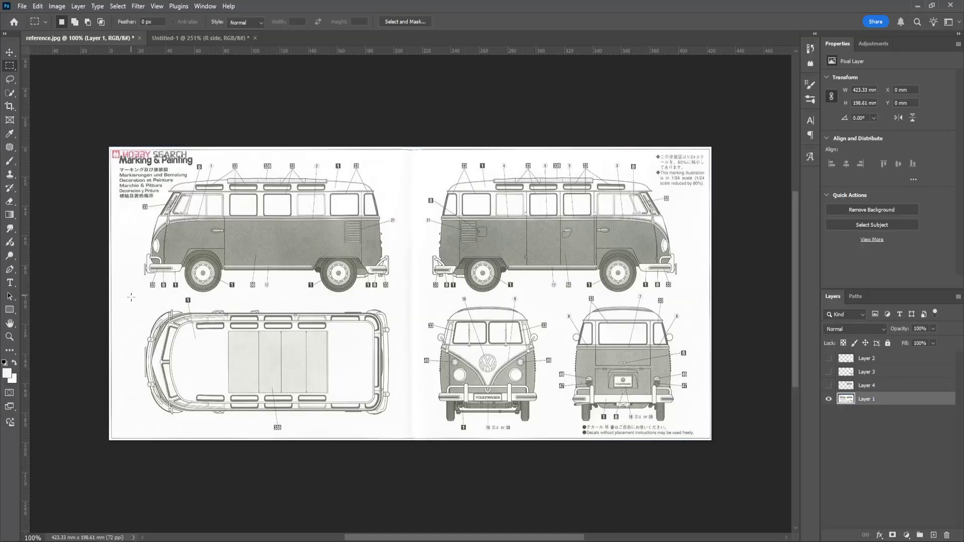
pyautogui.moveTo(132, 304); pyautogui.dragTo(401, 419)
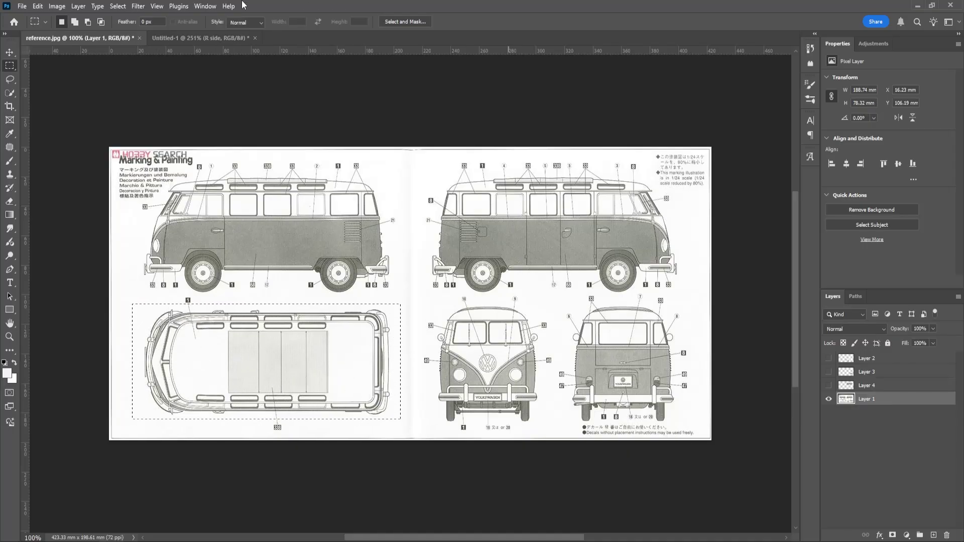
pyautogui.click(204, 38)
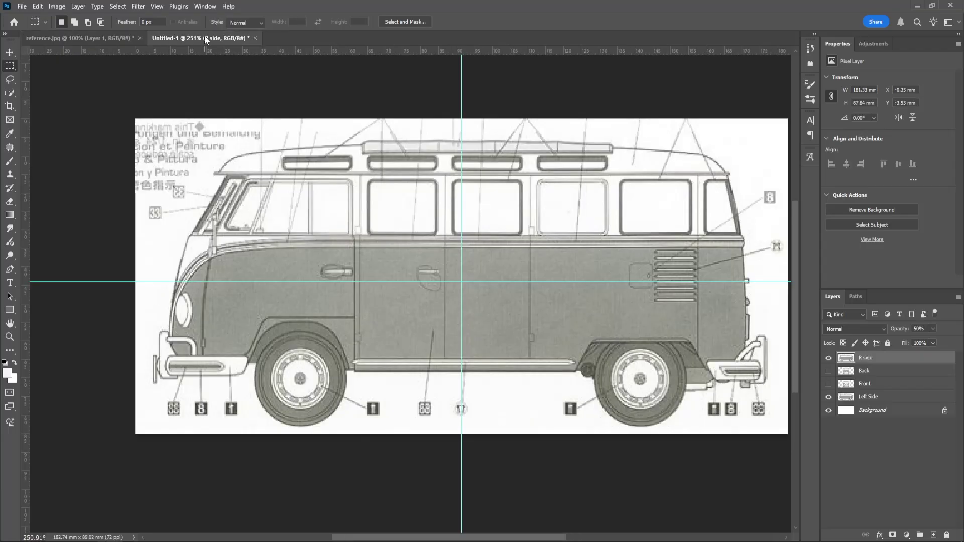
pyautogui.click(120, 38)
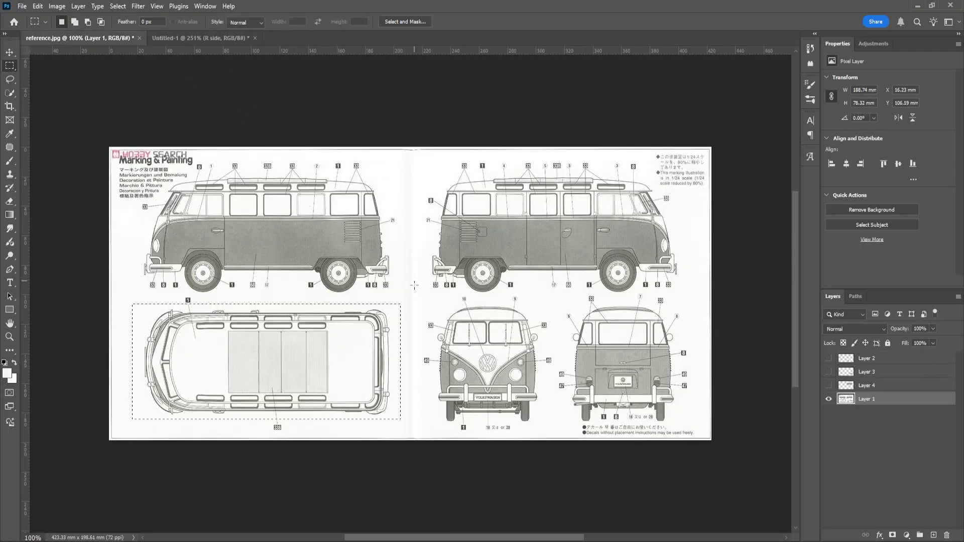
pyautogui.hotkey('ctrl', 'j')
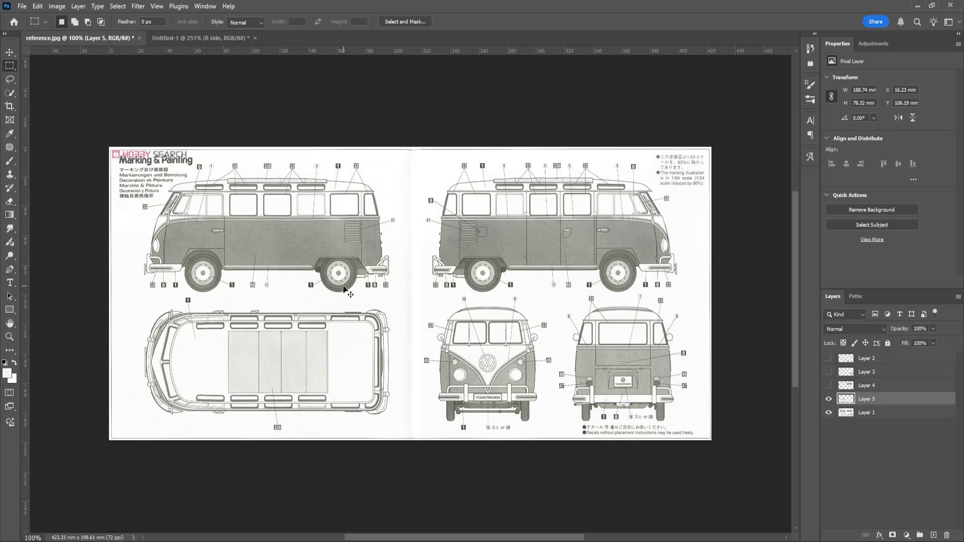
# Paste the top view into Untitled-1 at 50% opacity and hide the R side layer.
pyautogui.click(215, 39)
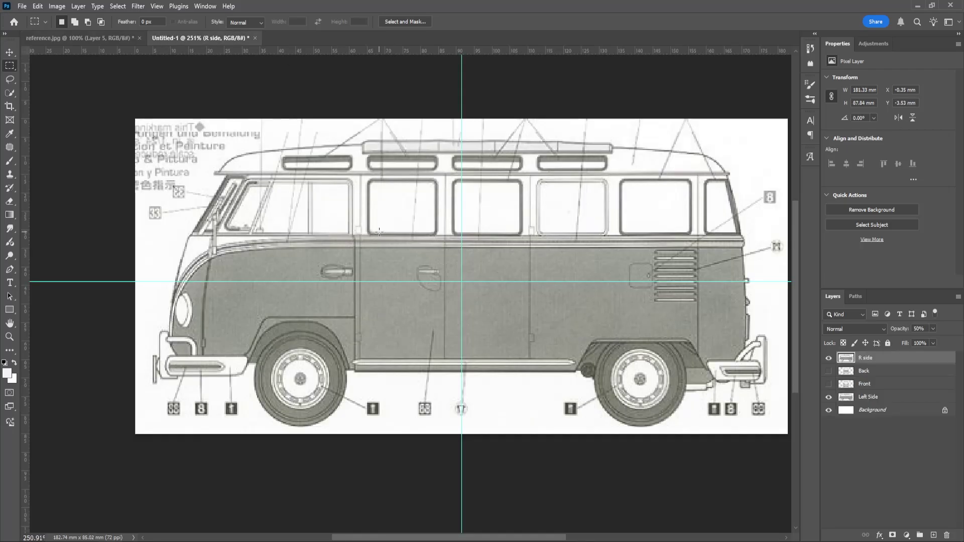
pyautogui.hotkey('ctrl', 'v')
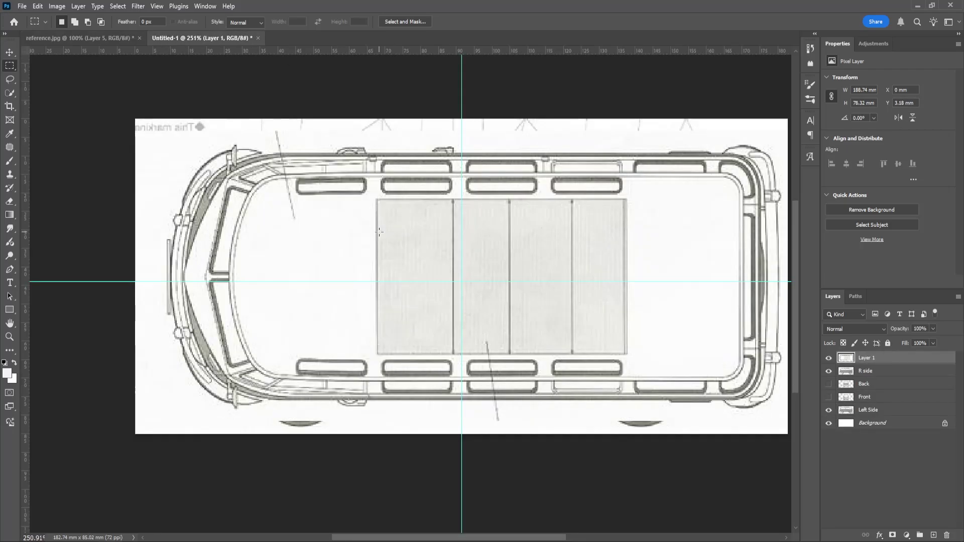
pyautogui.press('v')
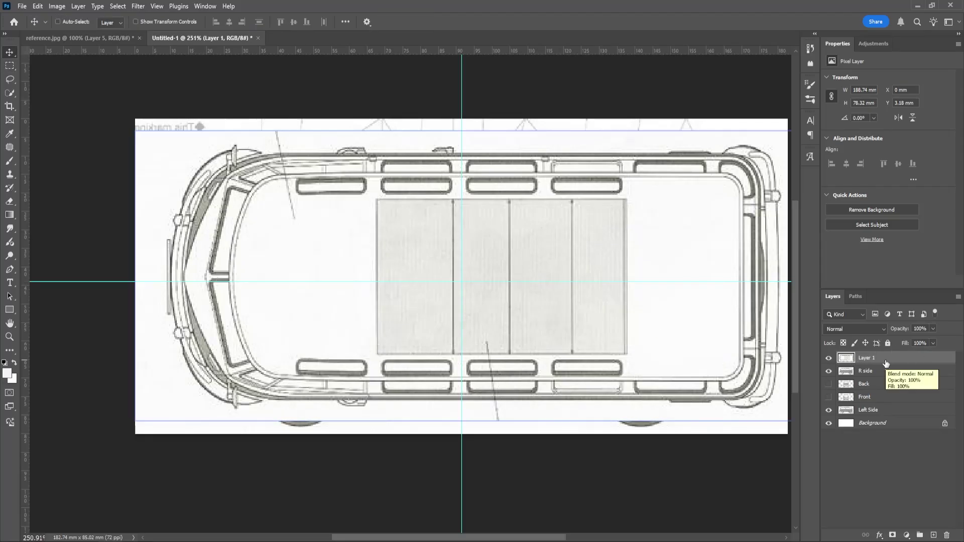
pyautogui.press('5')
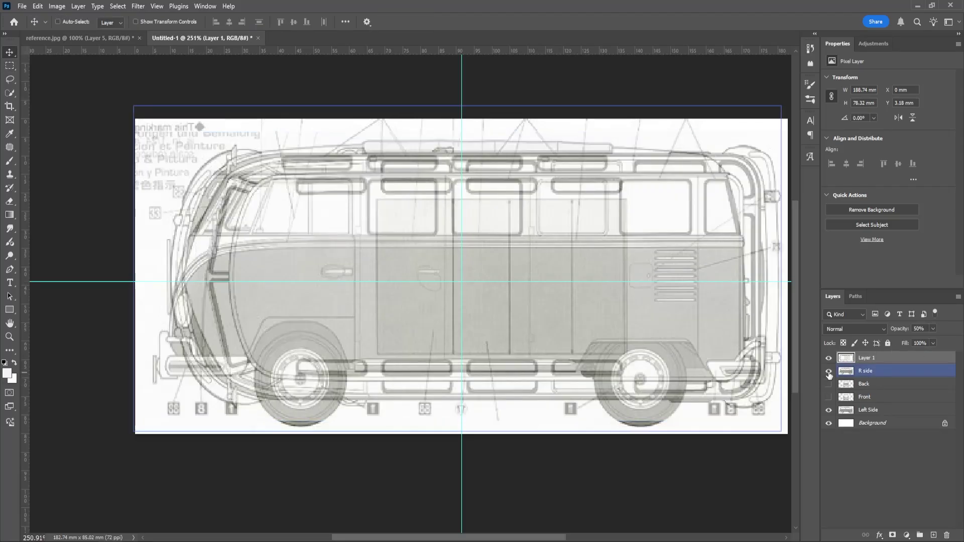
pyautogui.click(829, 372)
pyautogui.click(866, 410)
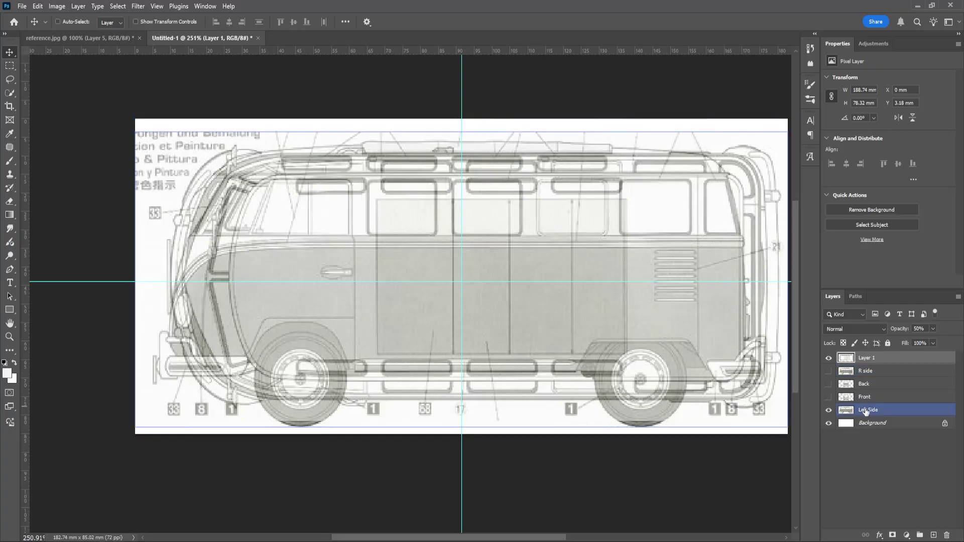
pyautogui.keyDown('ctrl'); pyautogui.click(429, 243); pyautogui.keyUp('ctrl')
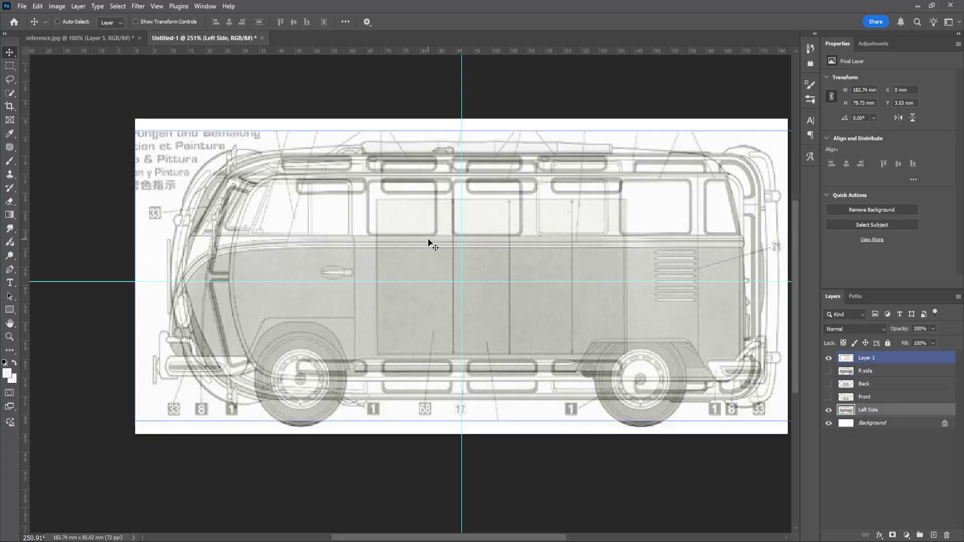
pyautogui.hotkey('shift', 'Down')
pyautogui.hotkey('shift', 'Up')
pyautogui.moveTo(527, 304); pyautogui.dragTo(527, 293)
pyautogui.hotkey('ctrl', 'z')
# Compare the top view with the side view by raising the top view layer's opacity and returning it to 50%.
pyautogui.click(864, 357)
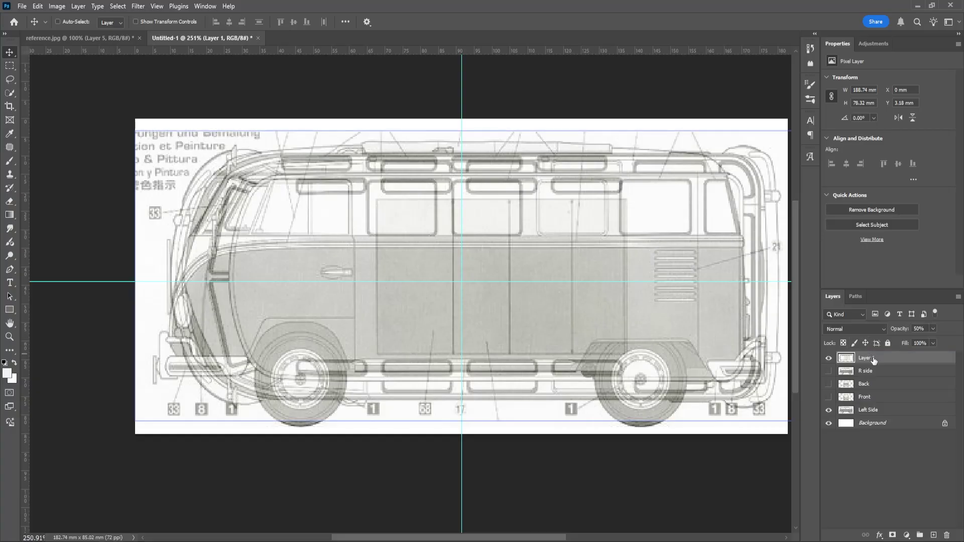
pyautogui.press('0')
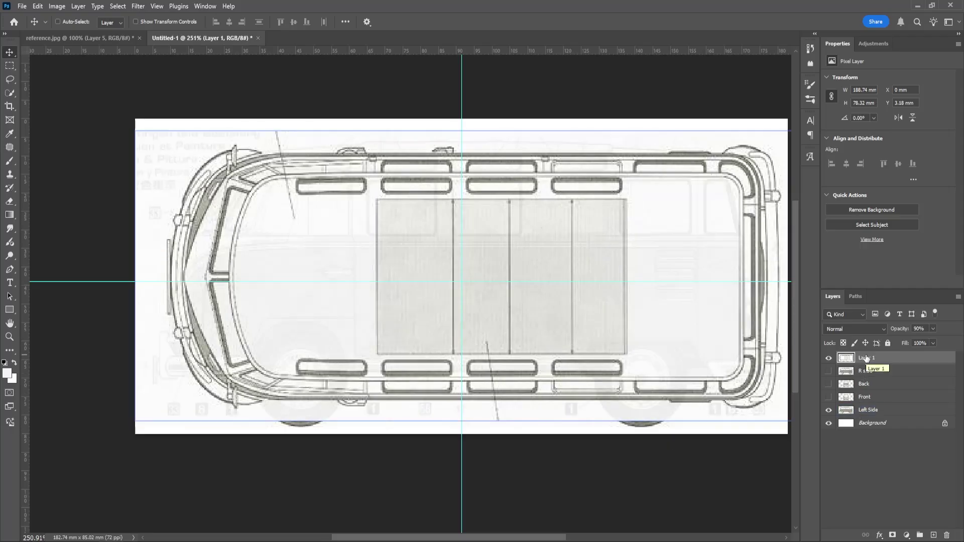
pyautogui.press('5')
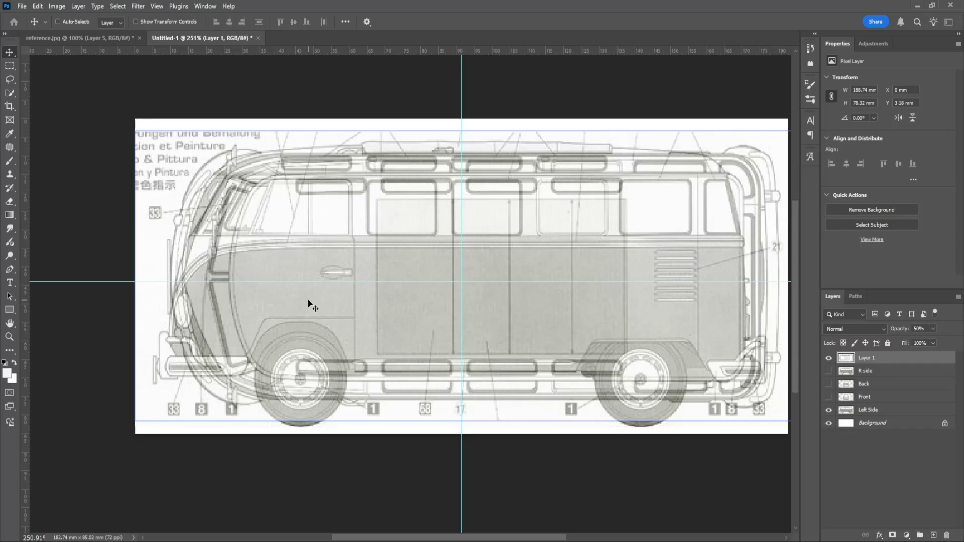
# Align the top view layer over the left side view by moving it to X -2.82 mm and Y 3.53 mm.
pyautogui.moveTo(311, 303); pyautogui.dragTo(294, 301)
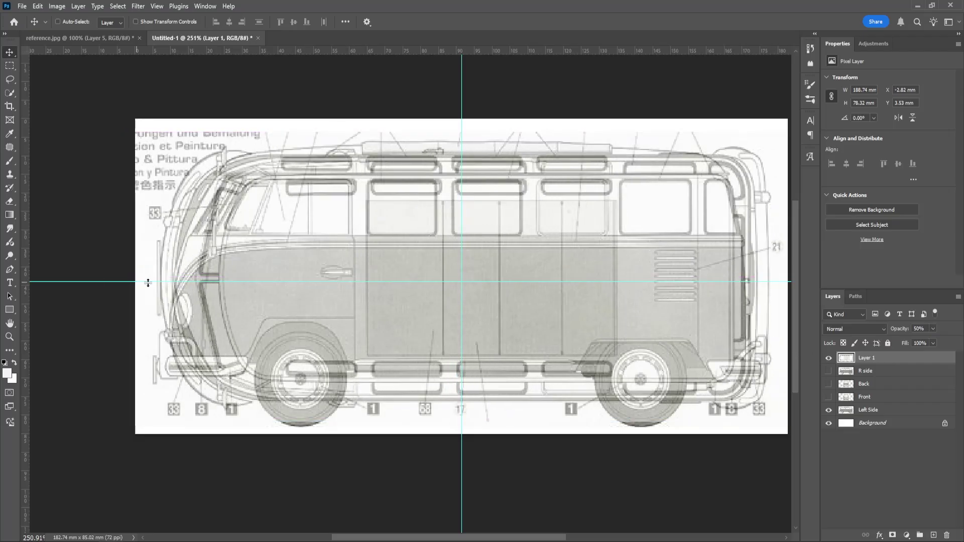
pyautogui.moveTo(230, 316); pyautogui.dragTo(273, 311)
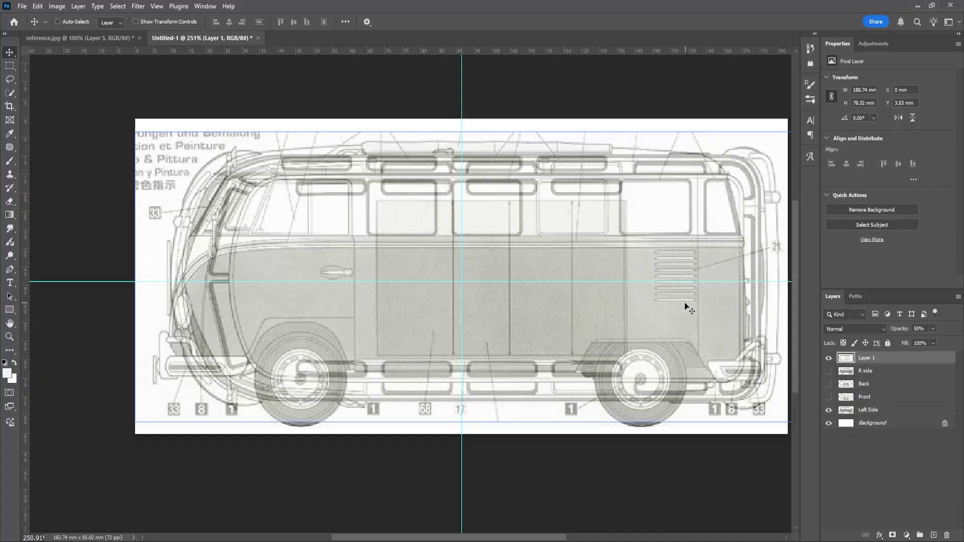
pyautogui.moveTo(685, 303)
pyautogui.mouseDown()
pyautogui.moveTo(650, 303)
pyautogui.moveTo(674, 304)
pyautogui.mouseUp()
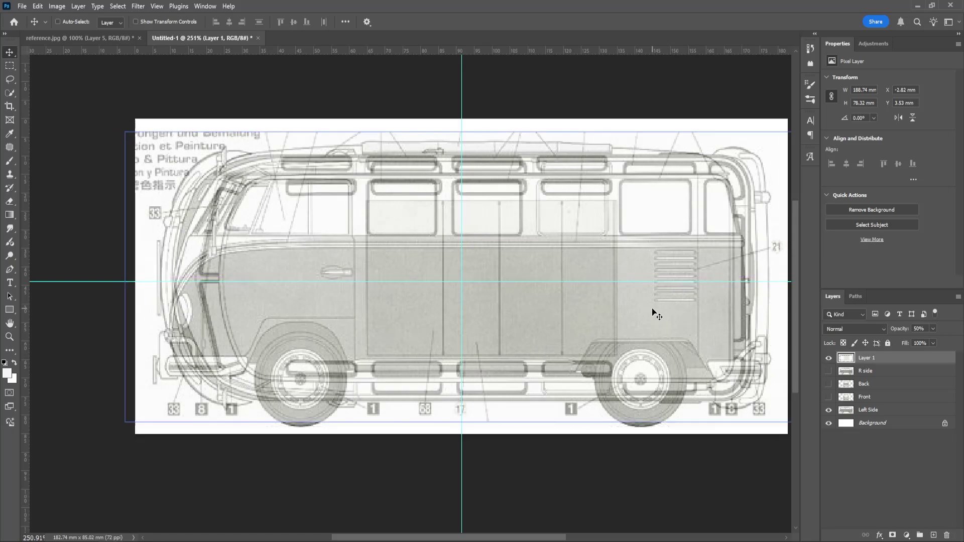
# Hide Layer 1 and export the Left Side layer for web as a JPEG named L-Side in the References folder.
pyautogui.click(828, 358)
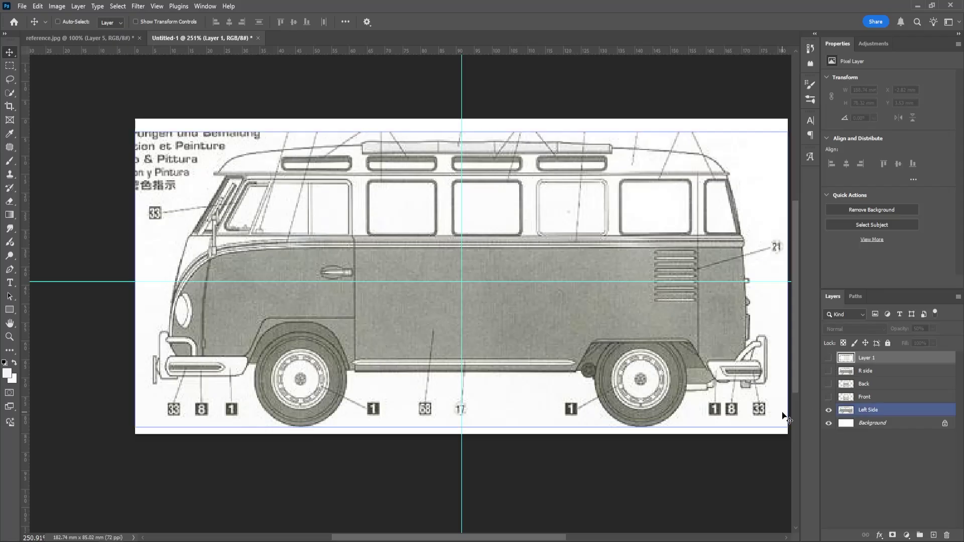
pyautogui.click(868, 412)
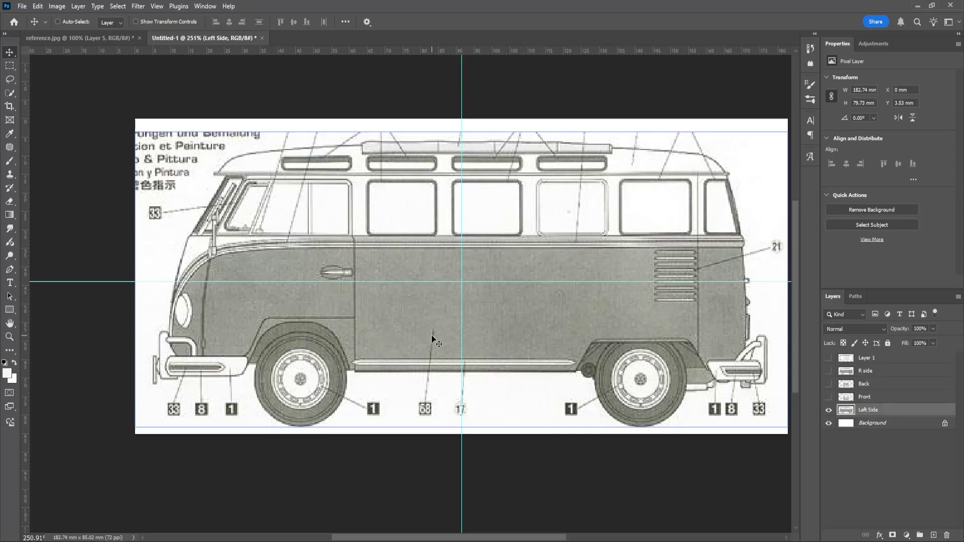
pyautogui.press('ctrl')
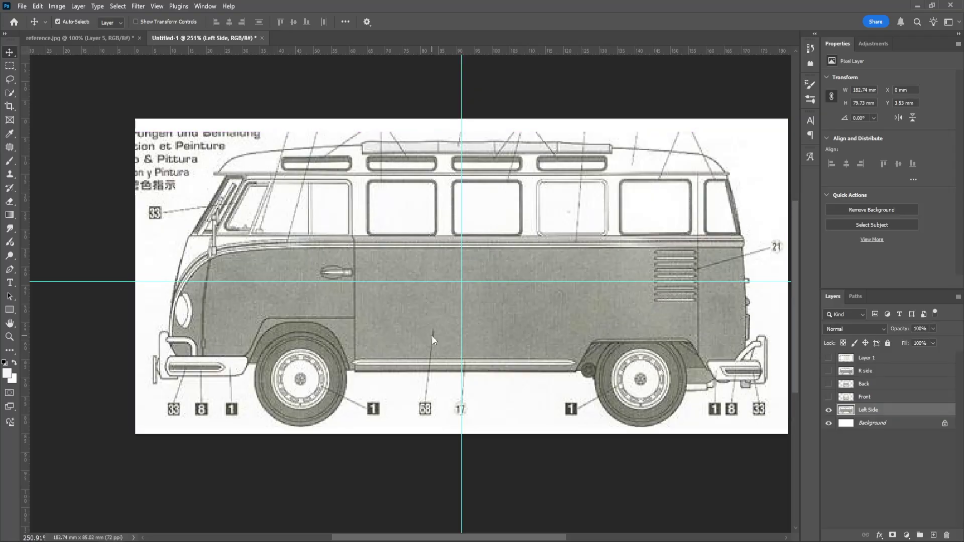
pyautogui.hotkey('ctrl', 'alt', 'shift', 's')
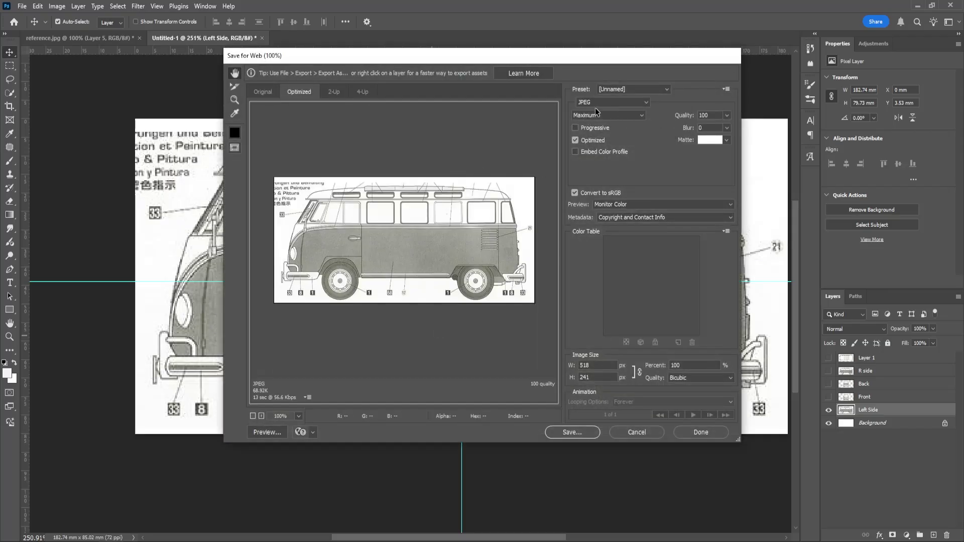
pyautogui.click(549, 433)
pyautogui.click(335, 258)
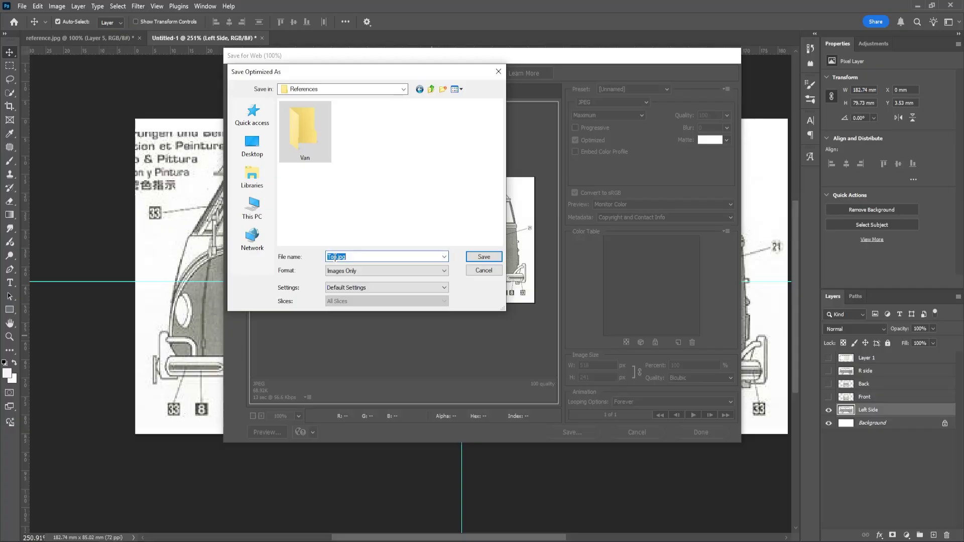
pyautogui.write('L-Side')
pyautogui.press('Return')
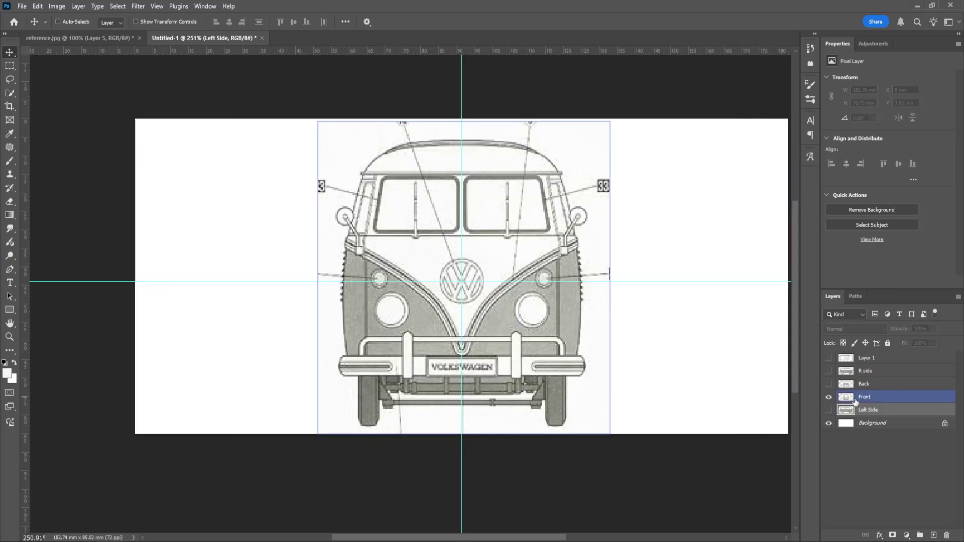
# Show only the Front layer over the background and export it for web as a JPEG named Front in the References folder.
pyautogui.click(327, 278)
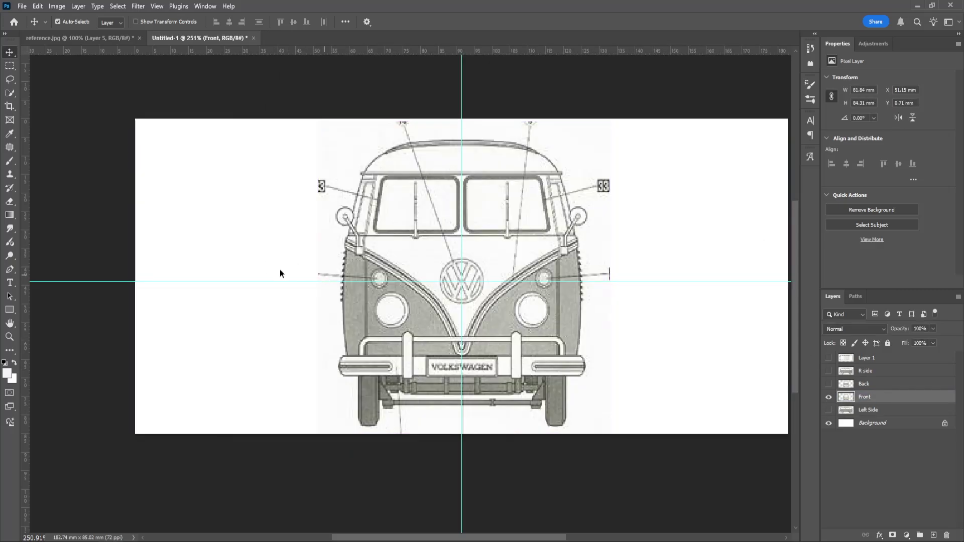
pyautogui.hotkey('alt', 'shift', 'ctrl', 's')
pyautogui.click(573, 433)
pyautogui.write('Front')
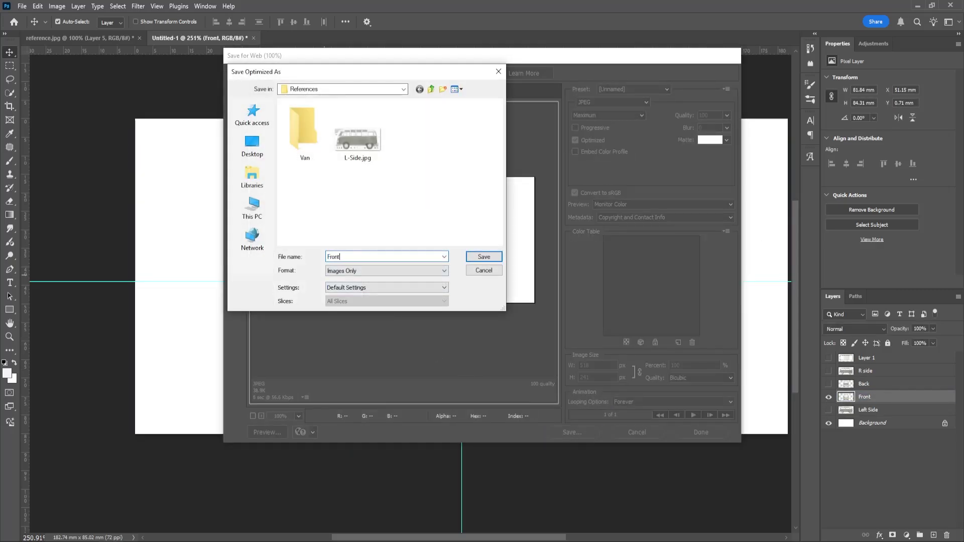
pyautogui.click(482, 258)
# Hide the Front layer, show the Back layer and export it for web as a JPEG named Back.
pyautogui.click(829, 397)
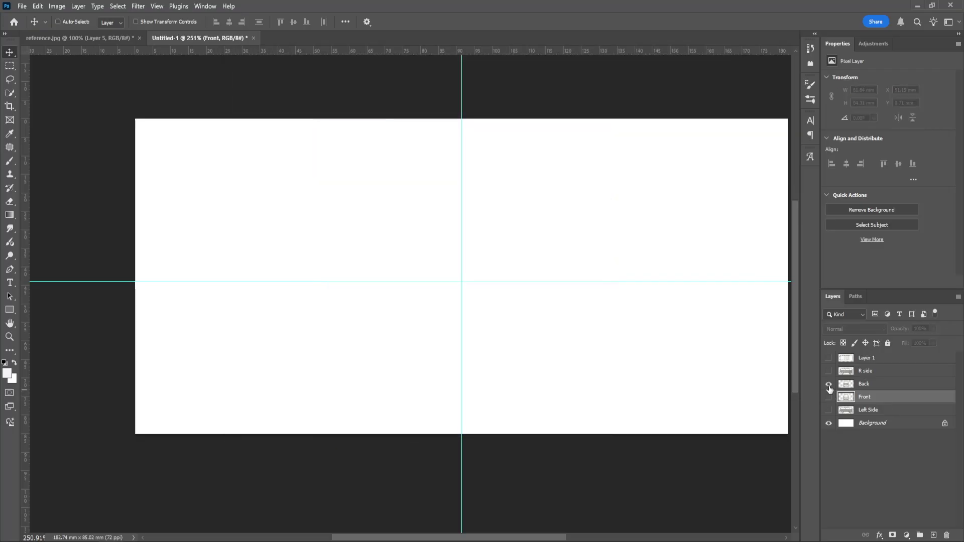
pyautogui.click(829, 384)
pyautogui.hotkey('ctrl', 'alt', 'shift', 's')
pyautogui.click(572, 432)
pyautogui.write('Back')
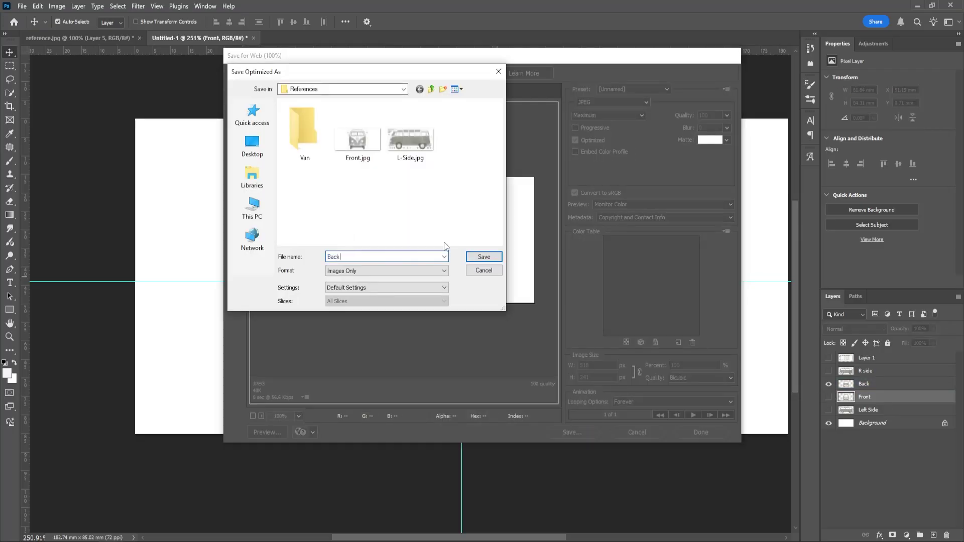
pyautogui.press('Return')
# Show the R side layer instead of Back at 100% opacity and export it for web as a JPEG named R-Side.
pyautogui.click(829, 384)
pyautogui.click(829, 370)
pyautogui.click(884, 371)
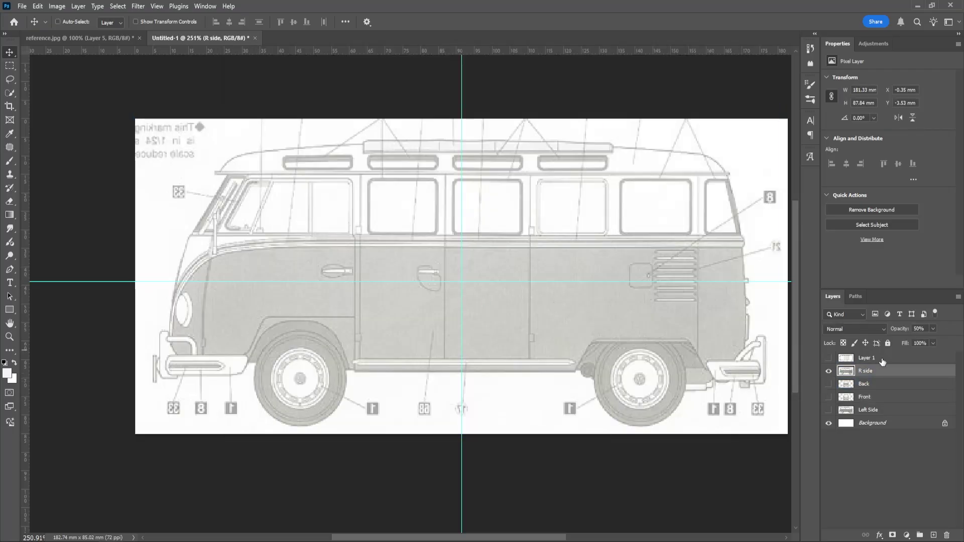
pyautogui.hotkey('ctrl', 'alt', 'shift', 's')
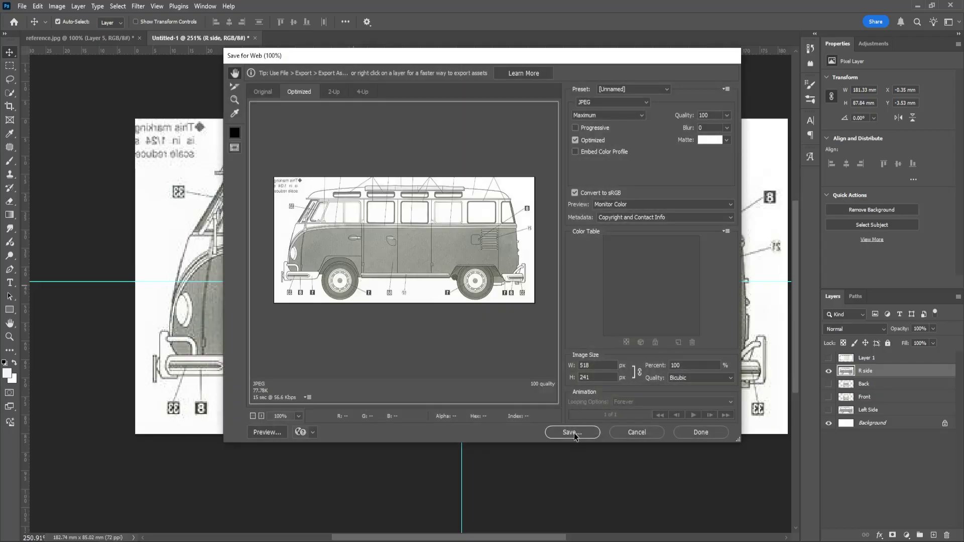
pyautogui.write('R-S')
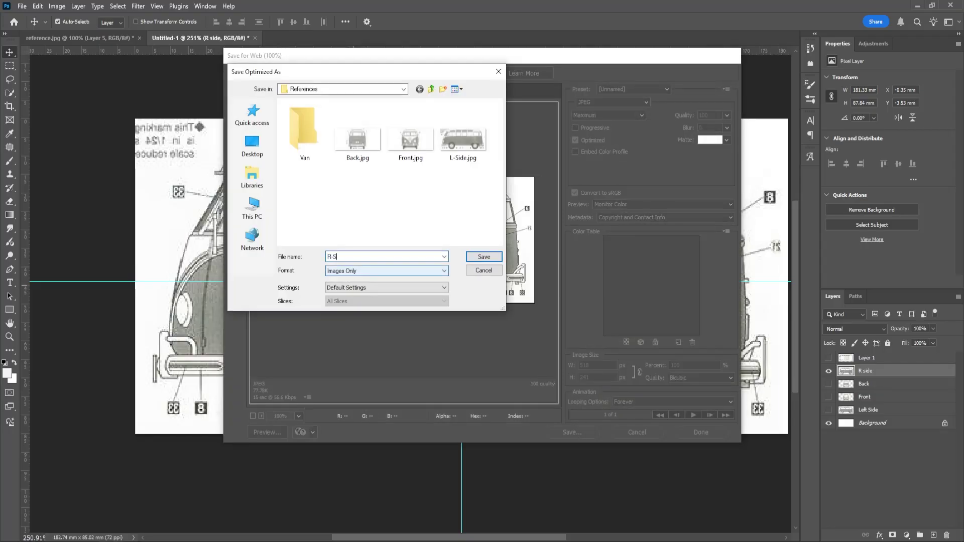
pyautogui.write('ide')
pyautogui.press('Return')
# Show Layer 1 with the van's top view instead of R side at 100% opacity and export it as a JPEG named Top.
pyautogui.click(828, 371)
pyautogui.click(829, 358)
pyautogui.click(874, 359)
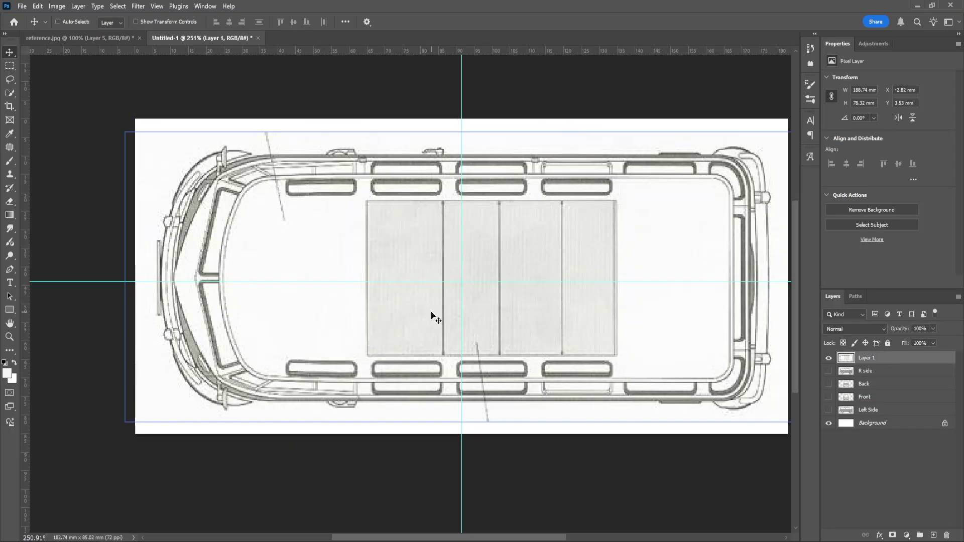
pyautogui.hotkey('ctrl', 'alt', 'shift', 's')
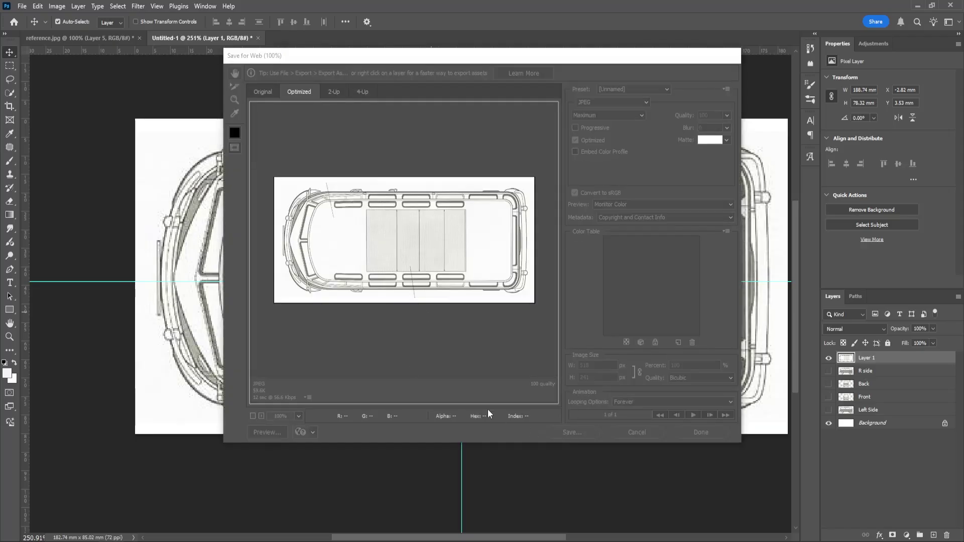
pyautogui.press('Return')
pyautogui.write('Top')
pyautogui.press('Return')
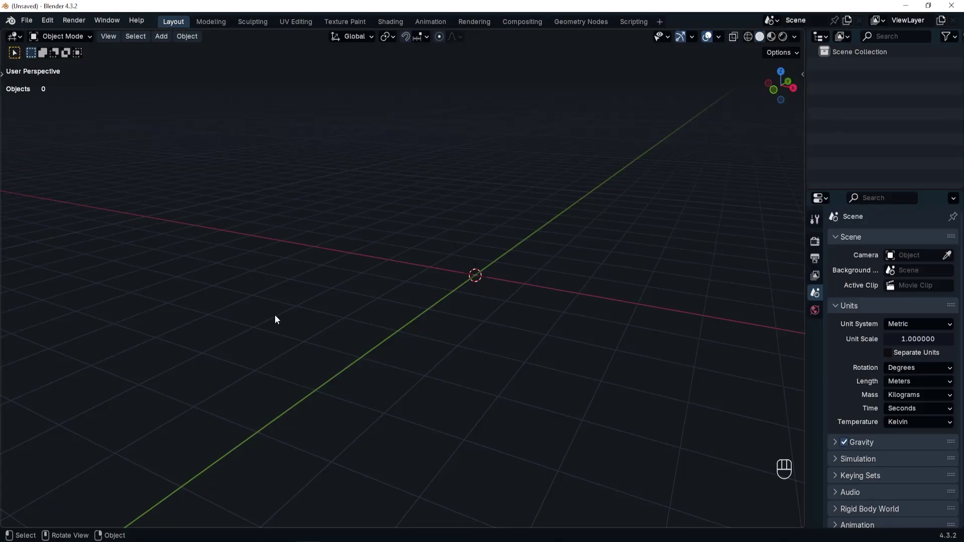
# Switch to Blender and add Front.jpg from the References folder as a reference image in the front view.
pyautogui.press('`')
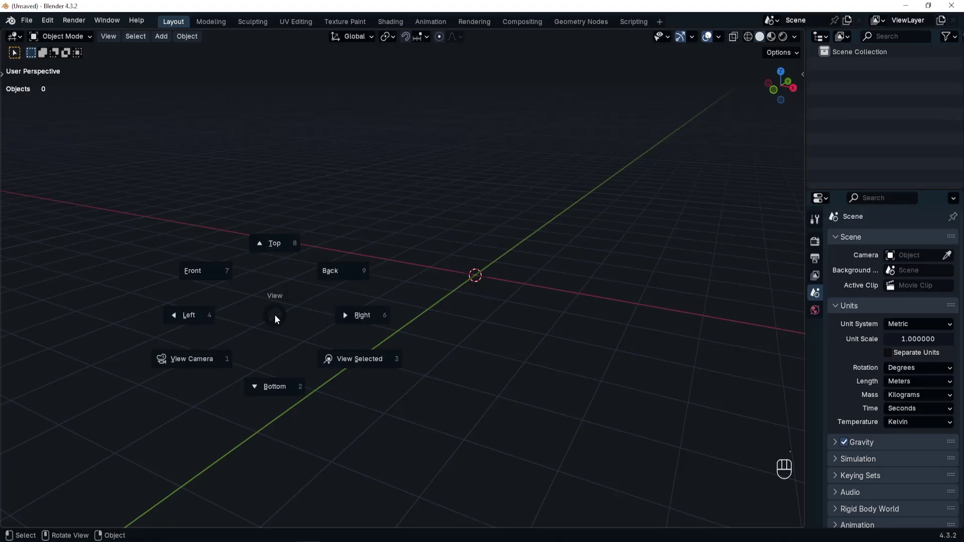
pyautogui.click(206, 275)
pyautogui.hotkey('shift', 'a')
pyautogui.moveTo(393, 299)
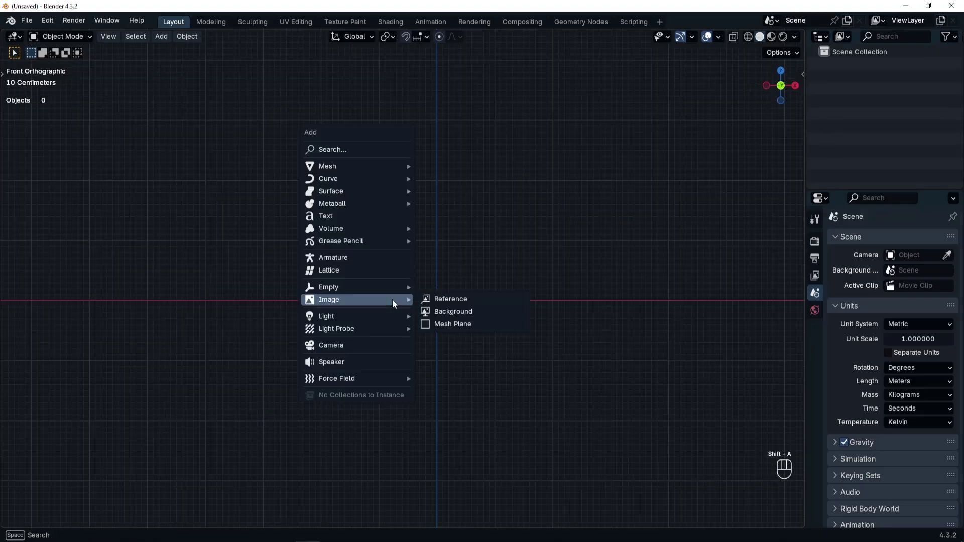
pyautogui.click(436, 299)
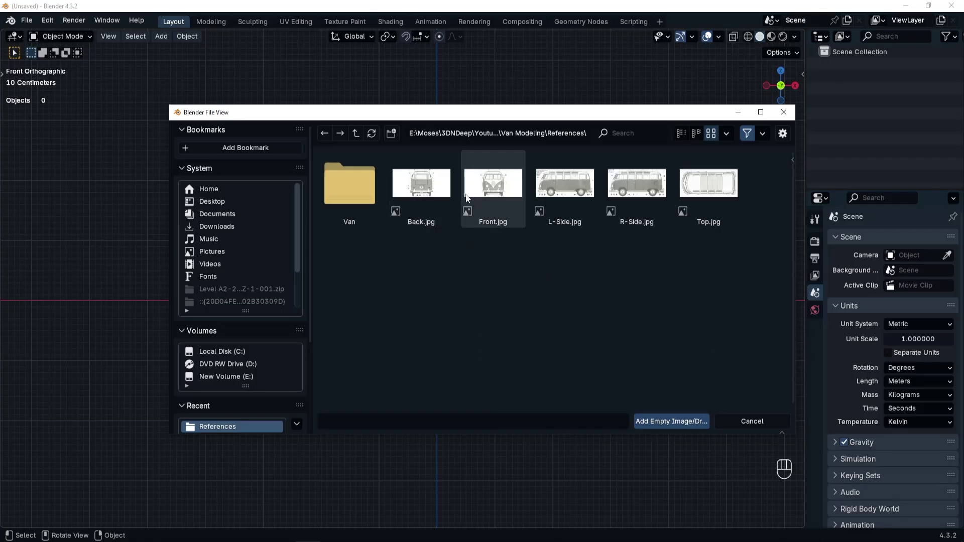
pyautogui.click(493, 189)
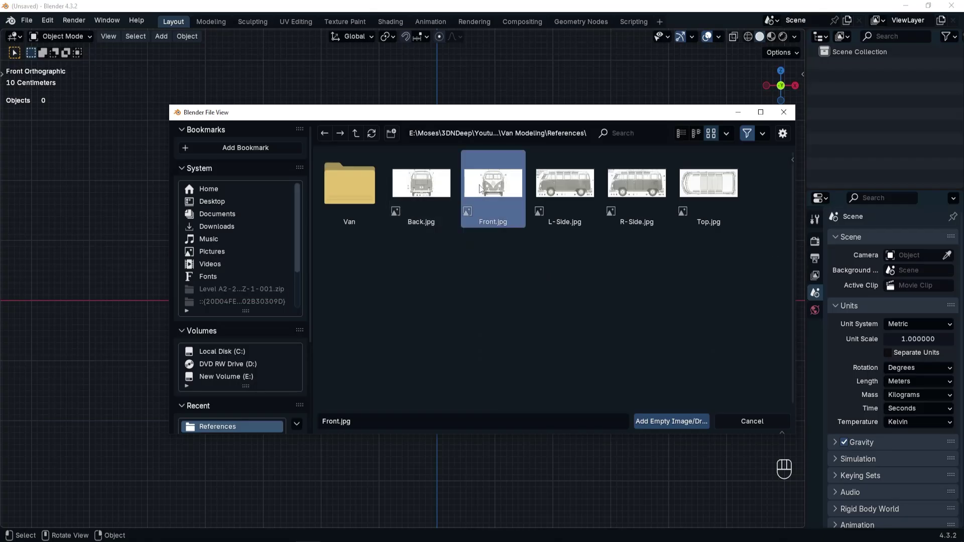
pyautogui.click(664, 421)
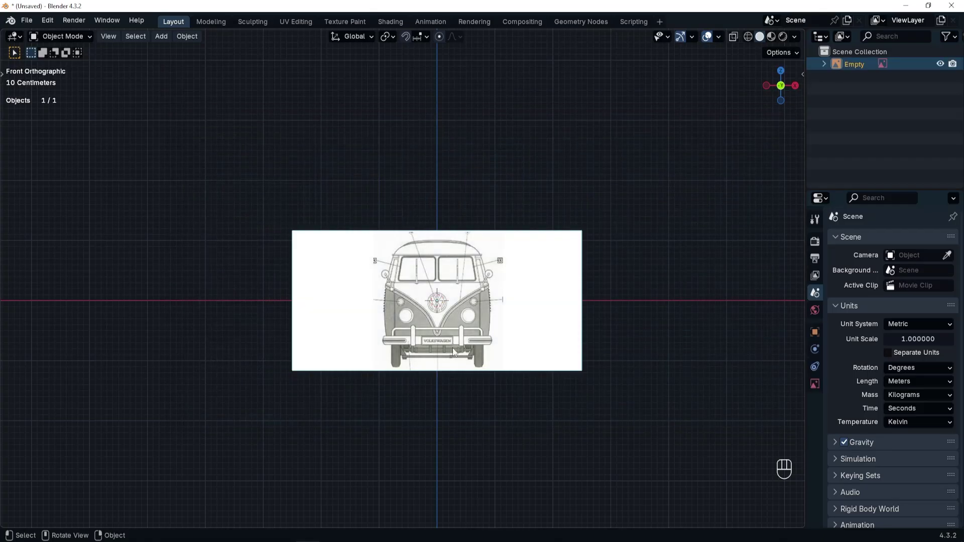
# Examine how the front reference image is centred on the world origin and axes, especially around the Volkswagen emblem.
pyautogui.keyDown('ctrl'); pyautogui.moveTo(435, 330); pyautogui.dragTo(568, 227, button='middle'); pyautogui.keyUp('ctrl')
pyautogui.keyDown('ctrl'); pyautogui.scroll(1, 567, 228); pyautogui.keyUp('ctrl')
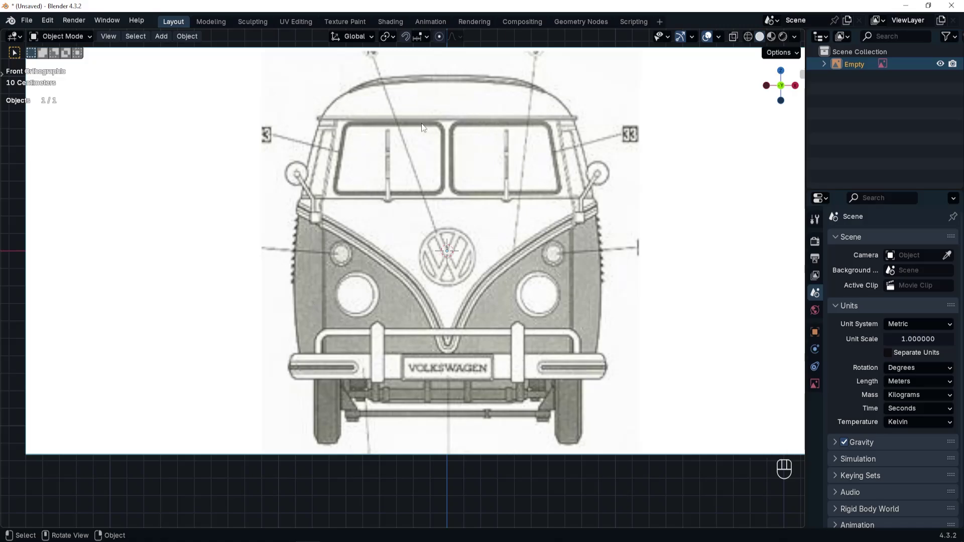
pyautogui.scroll(-2, 423, 270)
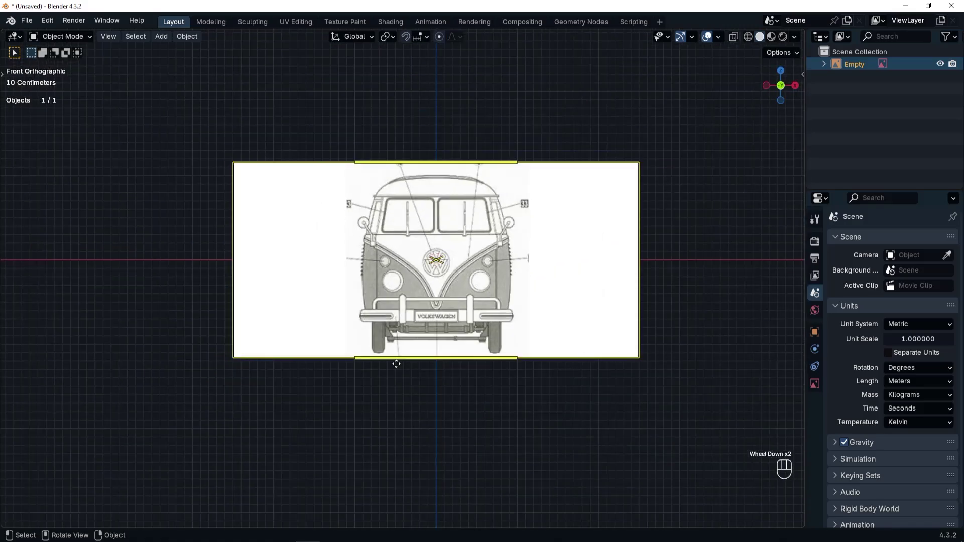
pyautogui.scroll(4, 402, 302)
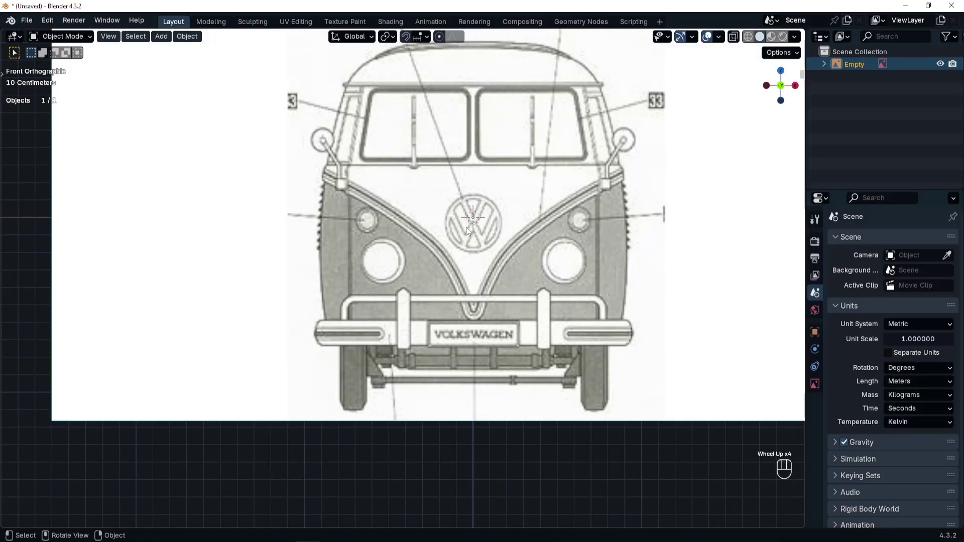
pyautogui.scroll(3, 467, 228)
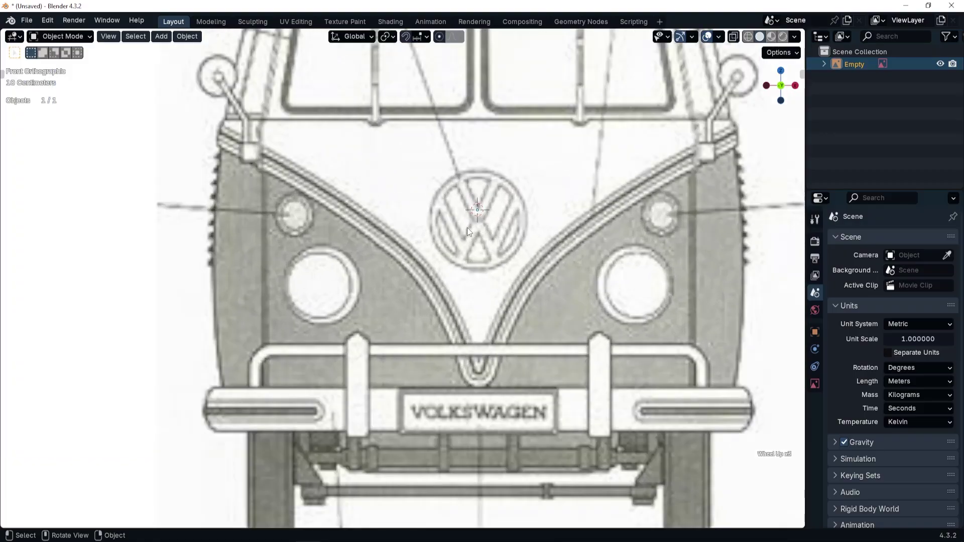
pyautogui.scroll(-2, 467, 227)
pyautogui.scroll(2, 468, 227)
pyautogui.scroll(-1, 469, 227)
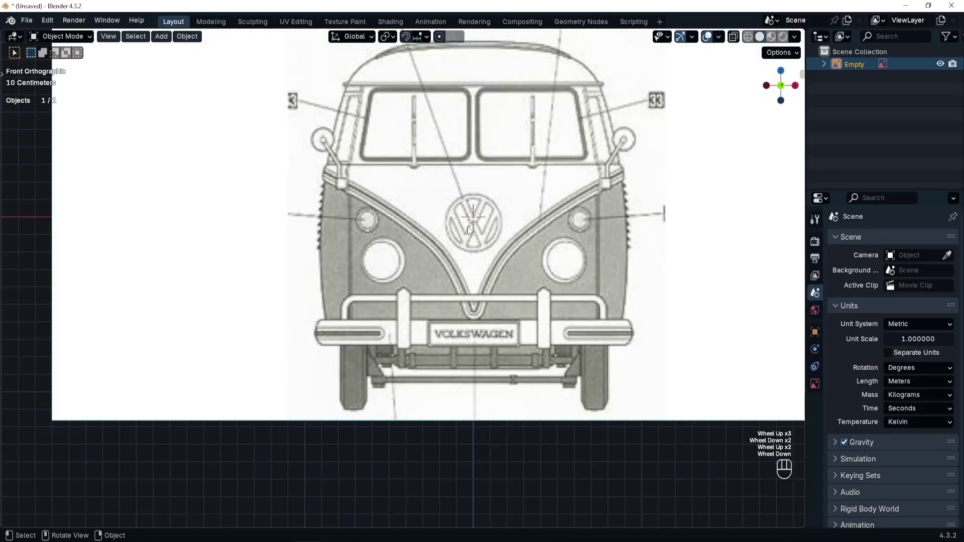
pyautogui.scroll(-2, 468, 227)
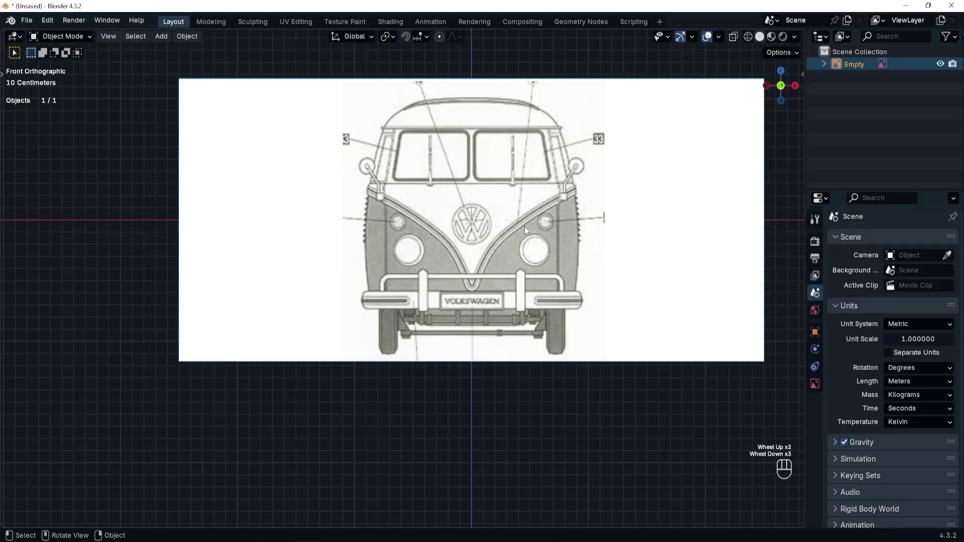
# Move the front reference image back along the global Y axis by about 6.91 m.
pyautogui.moveTo(530, 227); pyautogui.dragTo(281, 341, button='middle')
pyautogui.scroll(-2, 483, 259)
pyautogui.click(373, 299)
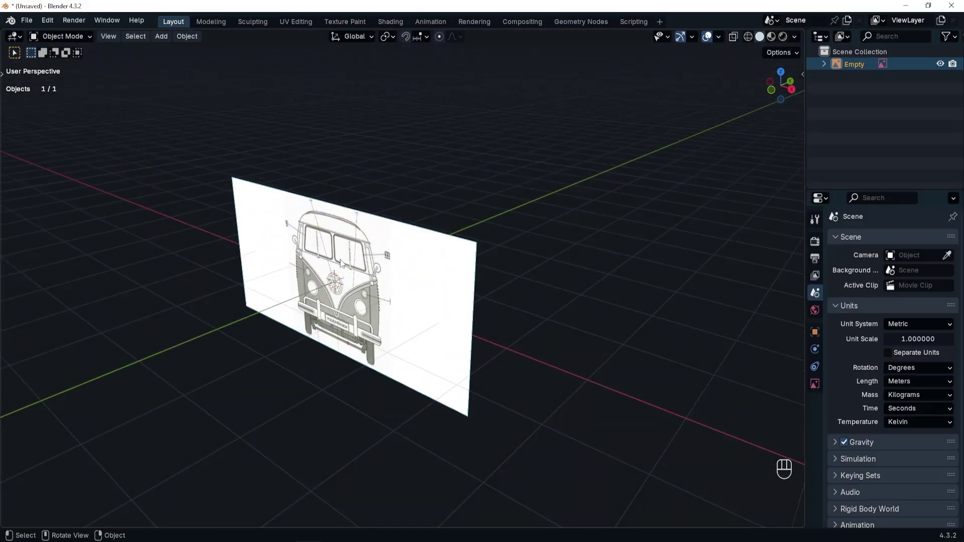
pyautogui.moveTo(415, 304); pyautogui.dragTo(310, 290, button='middle')
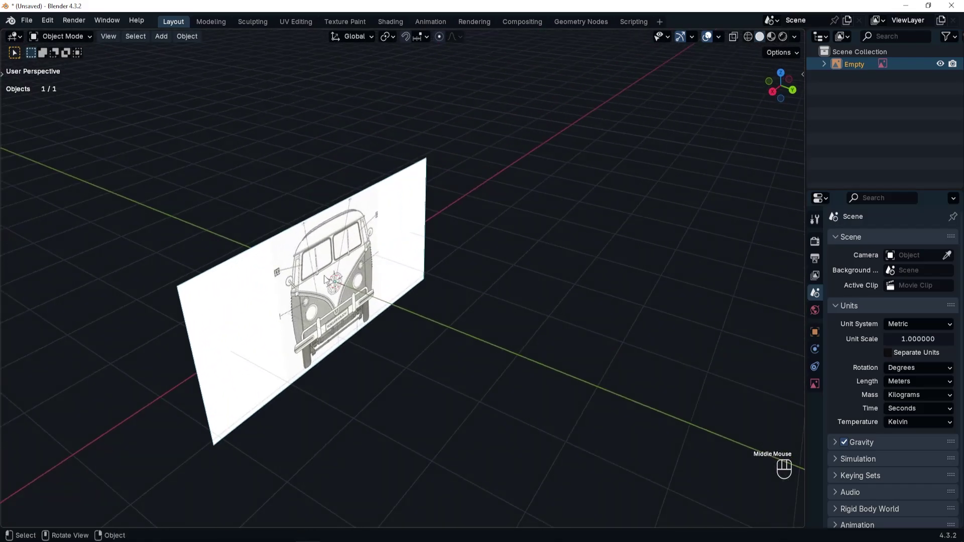
pyautogui.moveTo(307, 291); pyautogui.dragTo(428, 277, button='middle')
pyautogui.click(375, 297)
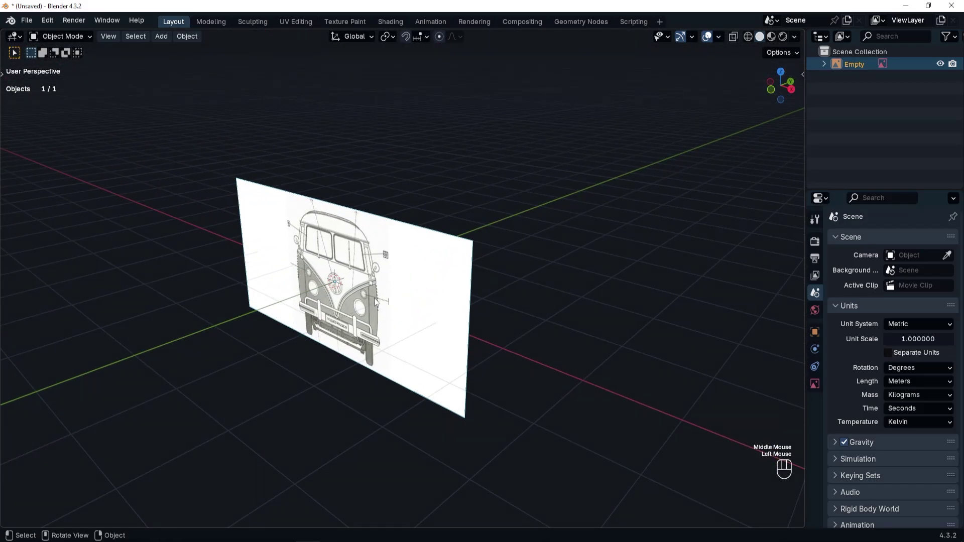
pyautogui.press('g')
pyautogui.press('y')
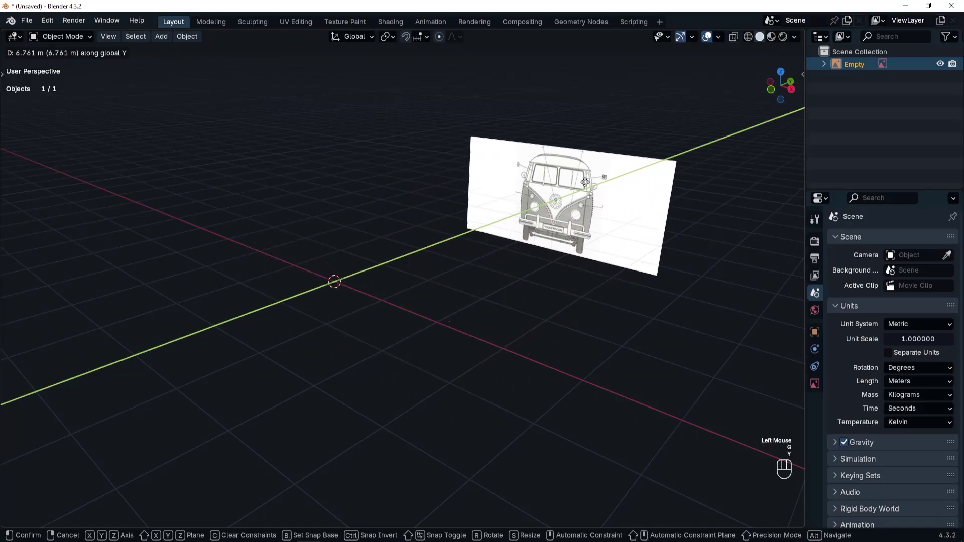
pyautogui.click(589, 186)
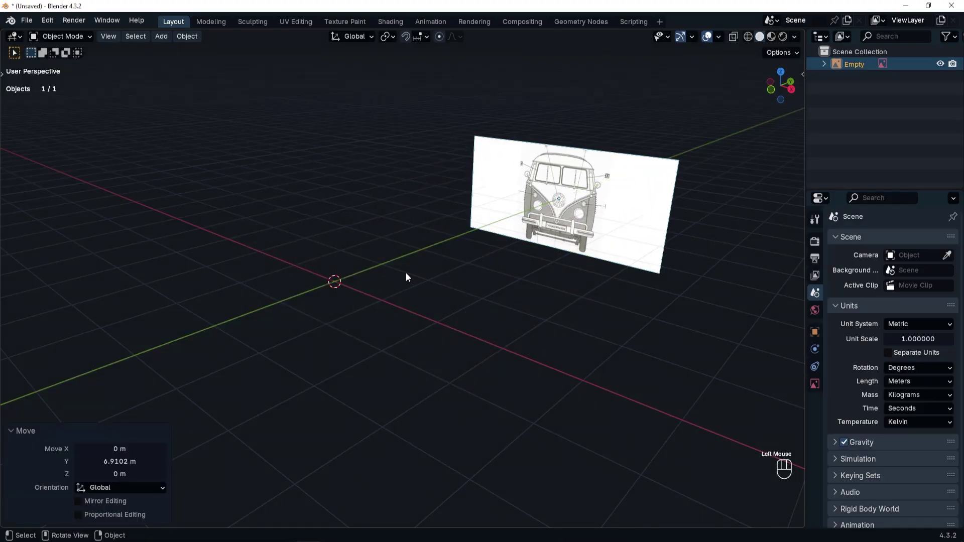
# Set the front reference image to show only from its front side and check it from behind.
pyautogui.moveTo(436, 303); pyautogui.dragTo(474, 295, button='middle')
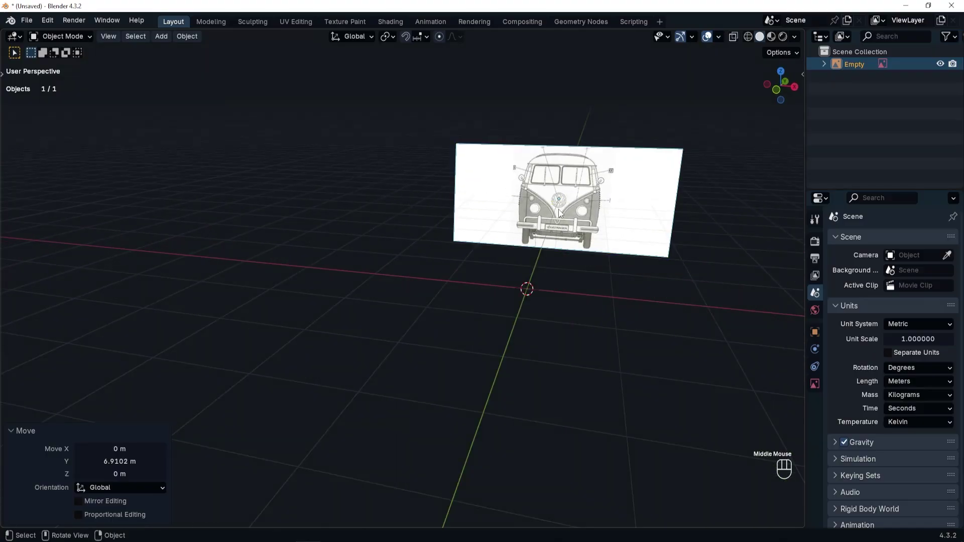
pyautogui.click(576, 203)
pyautogui.moveTo(589, 200); pyautogui.dragTo(536, 288, button='middle')
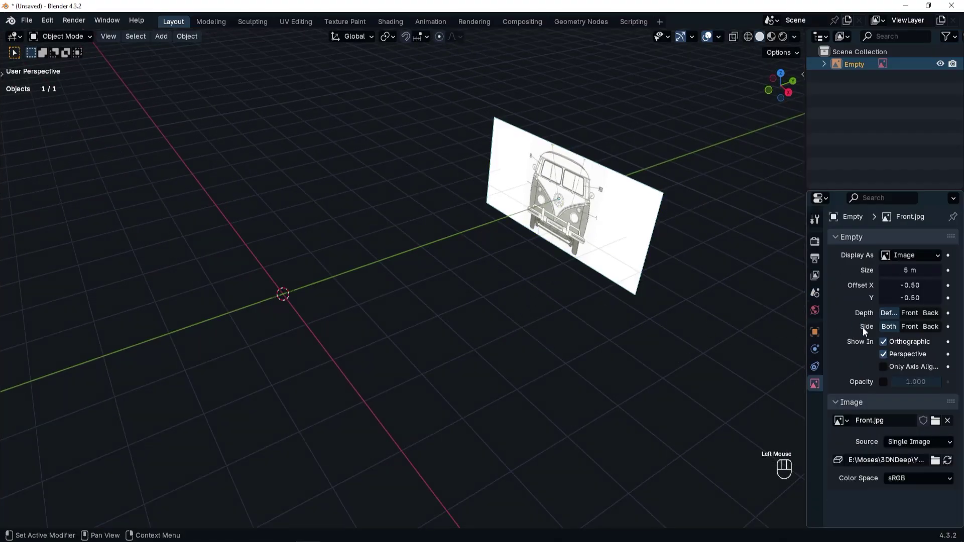
pyautogui.click(912, 327)
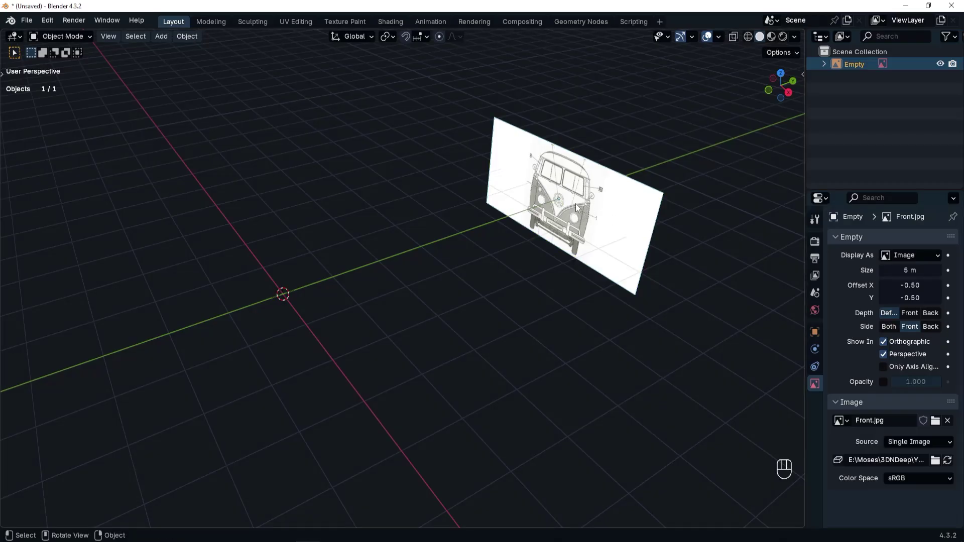
pyautogui.moveTo(611, 228); pyautogui.dragTo(478, 217, button='middle')
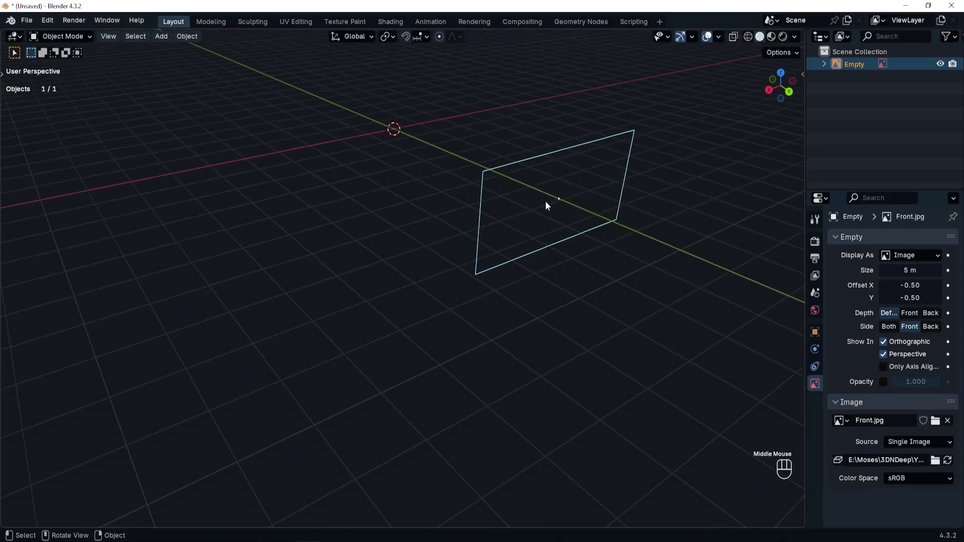
pyautogui.moveTo(544, 204); pyautogui.dragTo(358, 263, button='middle')
# Add Back.jpg from the References folder as a reference image in the back orthographic view.
pyautogui.press('`')
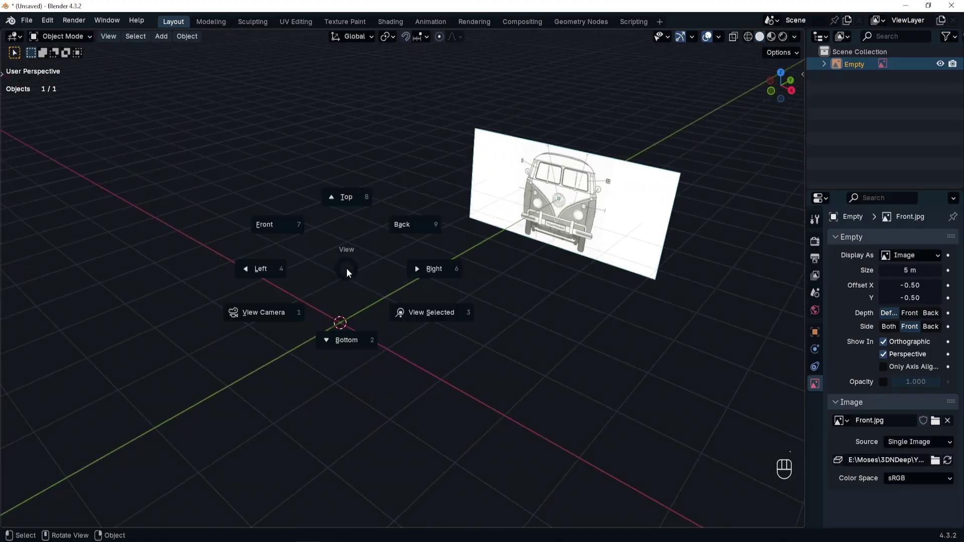
pyautogui.click(404, 230)
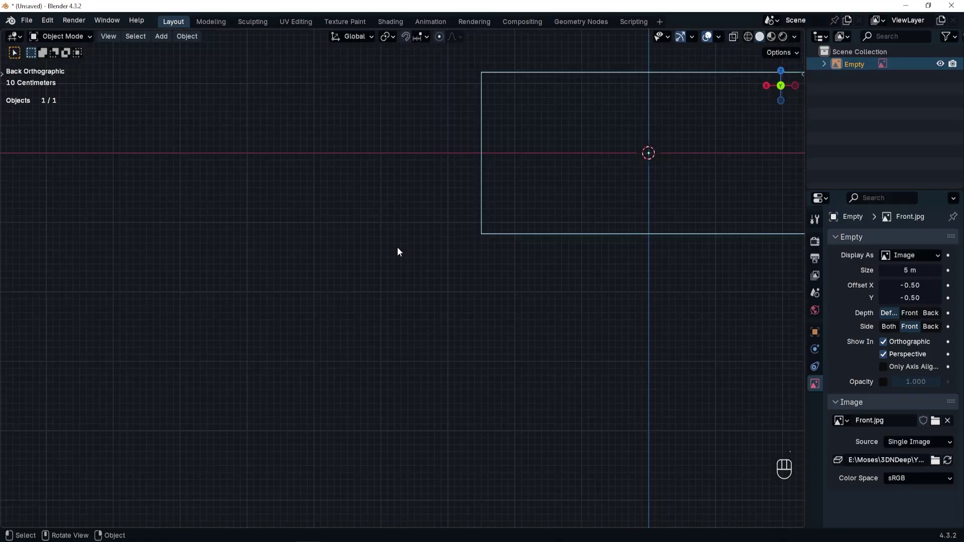
pyautogui.keyDown('shift'); pyautogui.moveTo(680, 209); pyautogui.dragTo(403, 333, button='middle'); pyautogui.keyUp('shift')
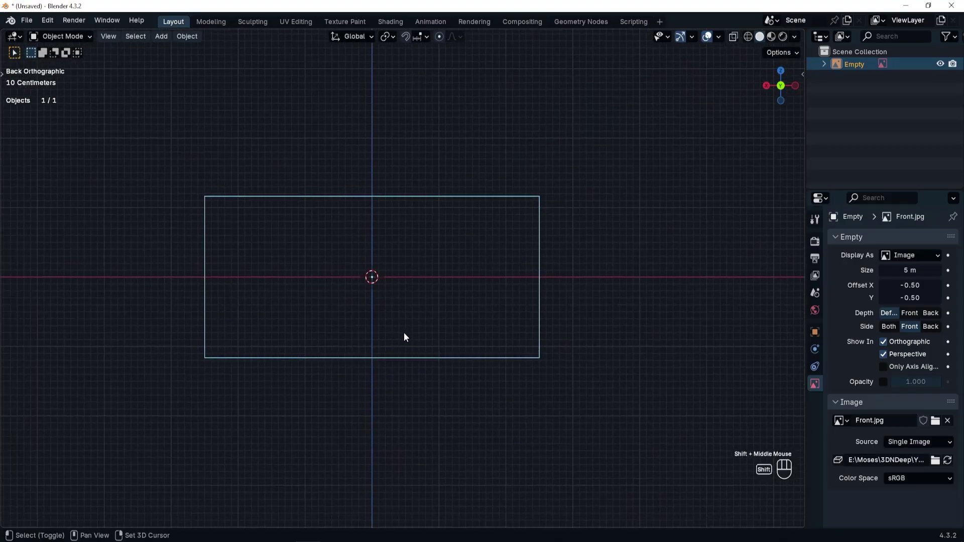
pyautogui.hotkey('shift', 'a')
pyautogui.moveTo(404, 332)
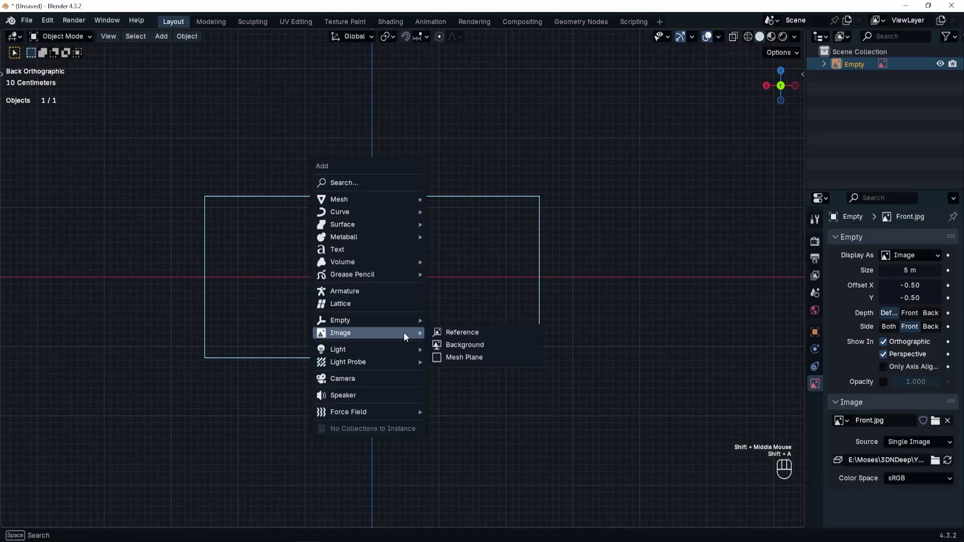
pyautogui.click(451, 330)
pyautogui.click(421, 187)
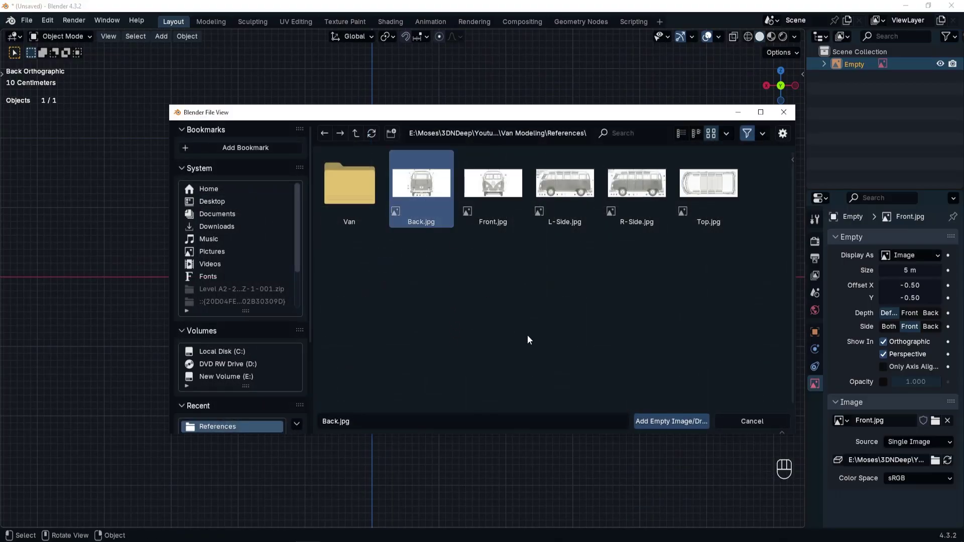
pyautogui.click(664, 422)
# Move the back reference image about -2.57 m along the global Y axis, away from the front image.
pyautogui.moveTo(487, 272); pyautogui.dragTo(5, 262, button='middle')
pyautogui.scroll(-2, 405, 329)
pyautogui.click(494, 271)
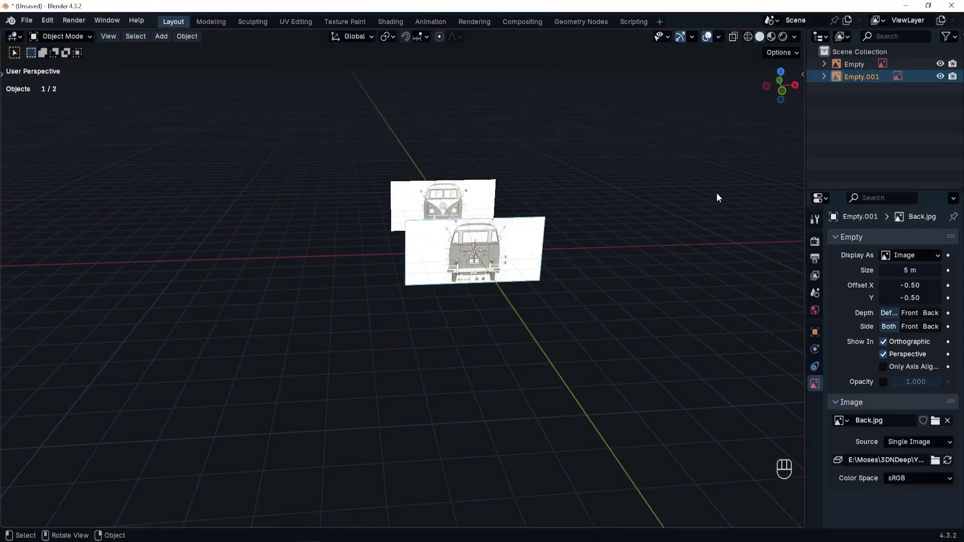
pyautogui.keyDown('shift'); pyautogui.moveTo(491, 227); pyautogui.dragTo(375, 313, button='middle'); pyautogui.keyUp('shift')
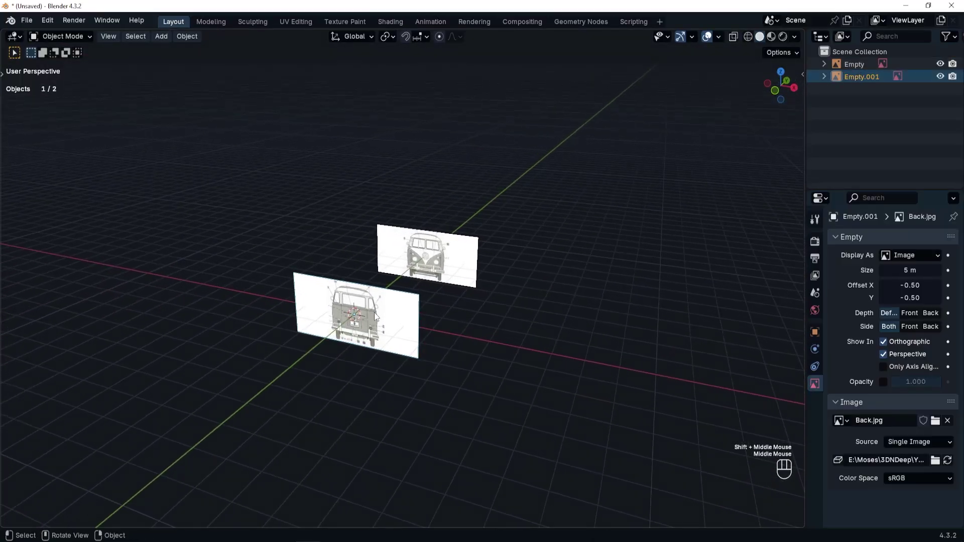
pyautogui.click(385, 315)
pyautogui.press('g')
pyautogui.press('y')
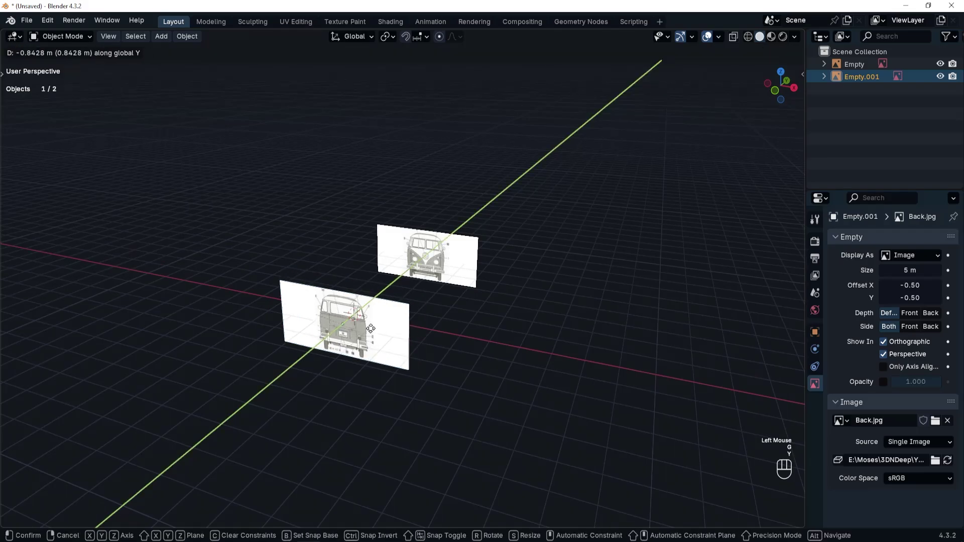
pyautogui.click(347, 352)
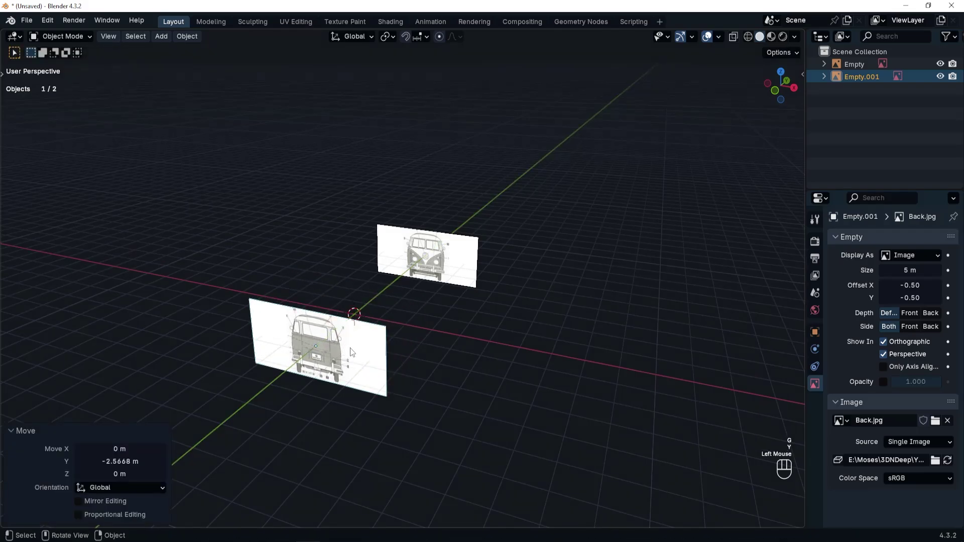
# Set the back reference image to show only from its front side and check both images from opposite directions.
pyautogui.moveTo(349, 357)
pyautogui.mouseDown(button='middle')
pyautogui.moveTo(370, 357)
pyautogui.moveTo(363, 354)
pyautogui.mouseUp(button='middle')
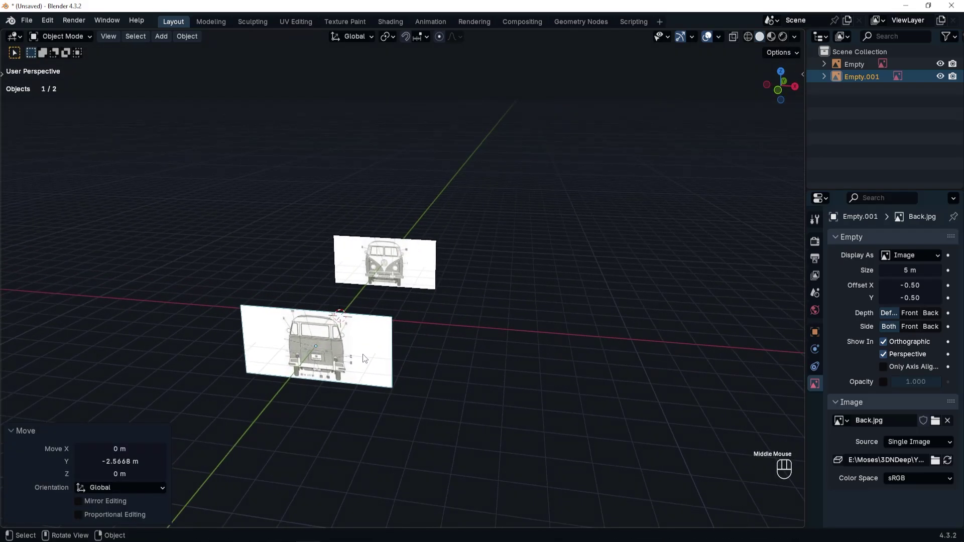
pyautogui.press('`')
pyautogui.click(297, 304)
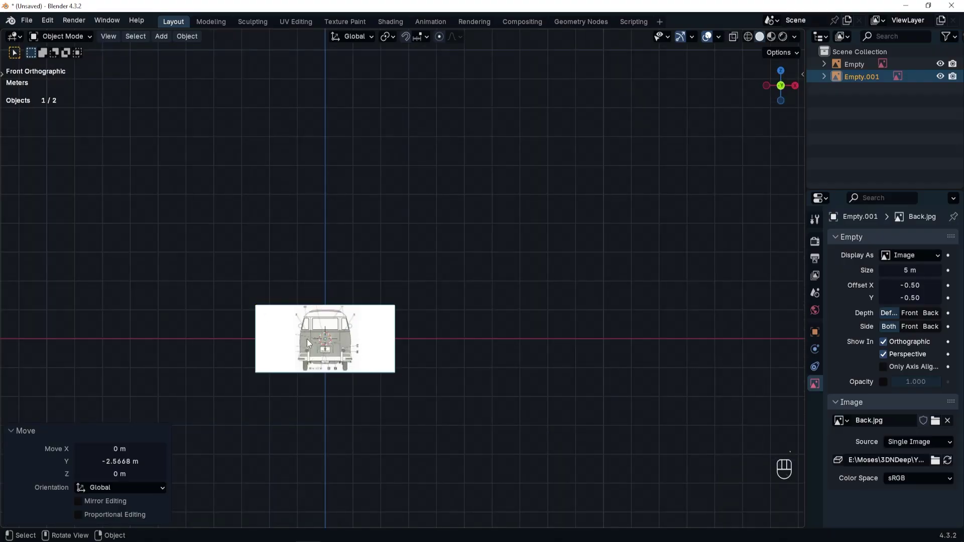
pyautogui.keyDown('ctrl'); pyautogui.moveTo(329, 351); pyautogui.dragTo(473, 287, button='middle'); pyautogui.keyUp('ctrl')
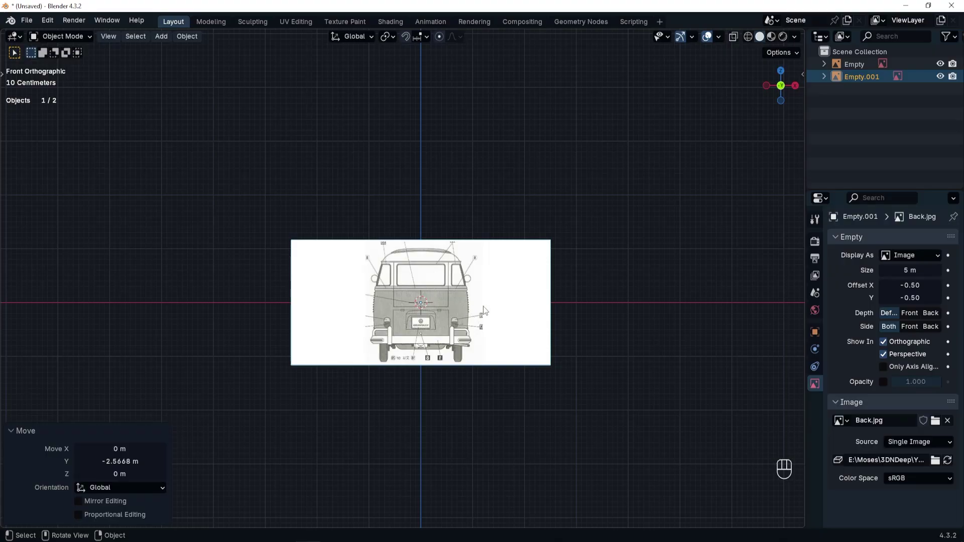
pyautogui.click(516, 309)
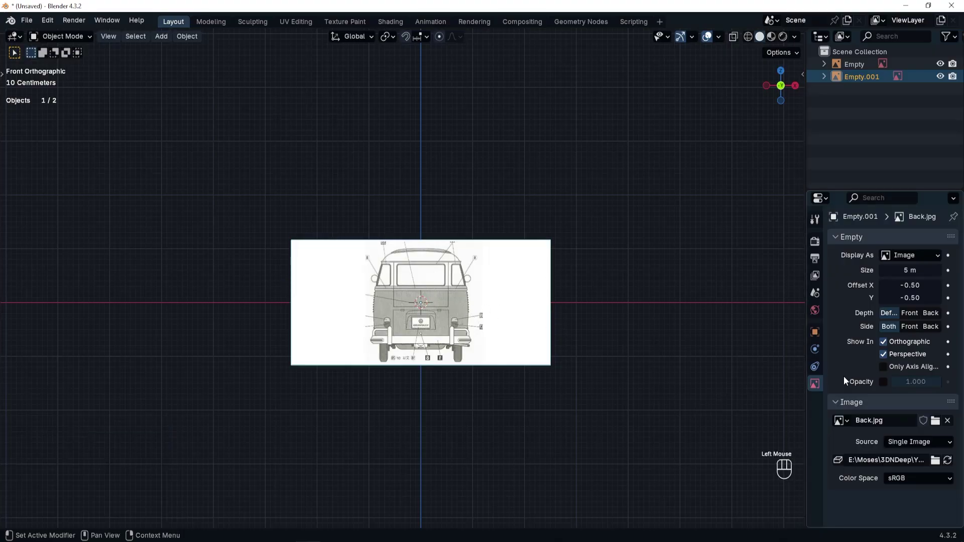
pyautogui.click(909, 327)
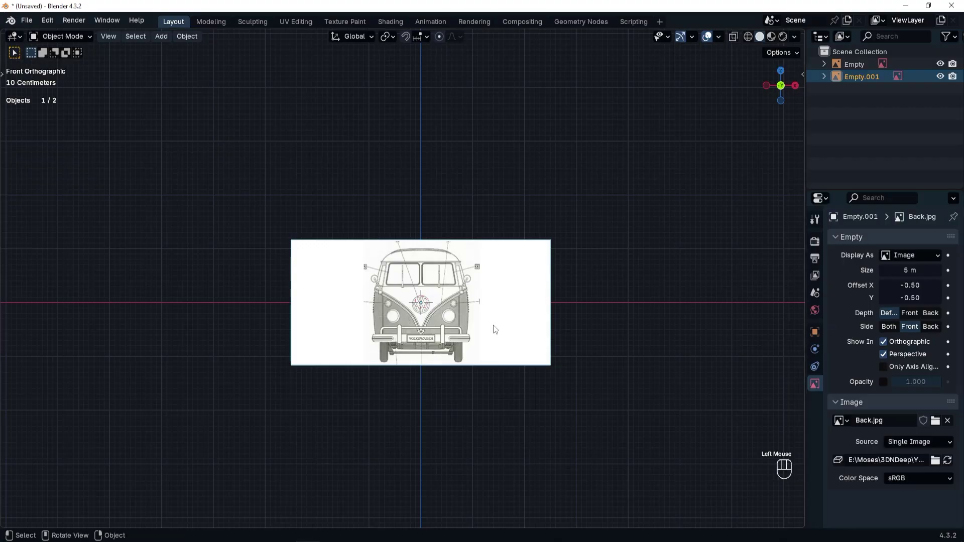
pyautogui.moveTo(493, 324); pyautogui.dragTo(439, 354, button='middle')
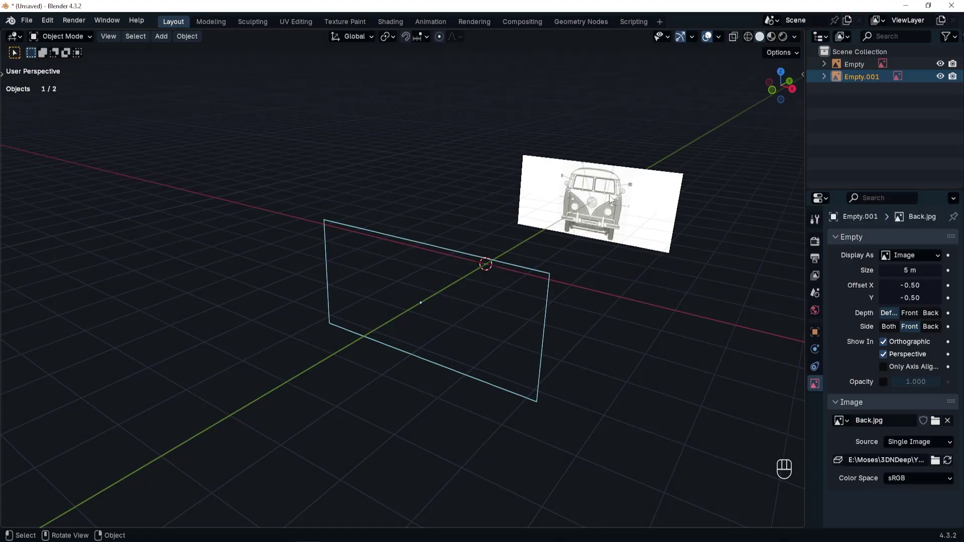
pyautogui.moveTo(646, 206); pyautogui.dragTo(429, 152, button='middle')
pyautogui.scroll(-2, 627, 223)
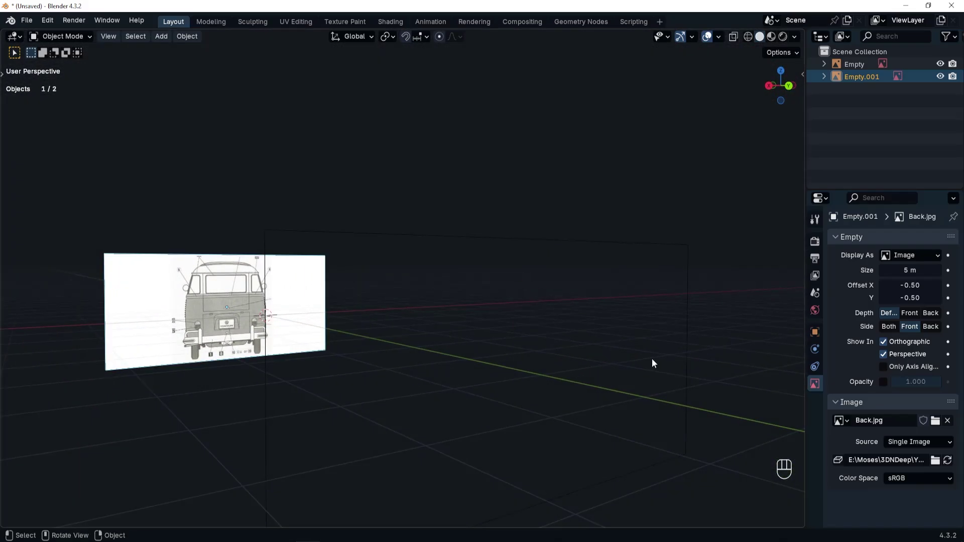
pyautogui.moveTo(267, 377); pyautogui.dragTo(451, 327, button='middle')
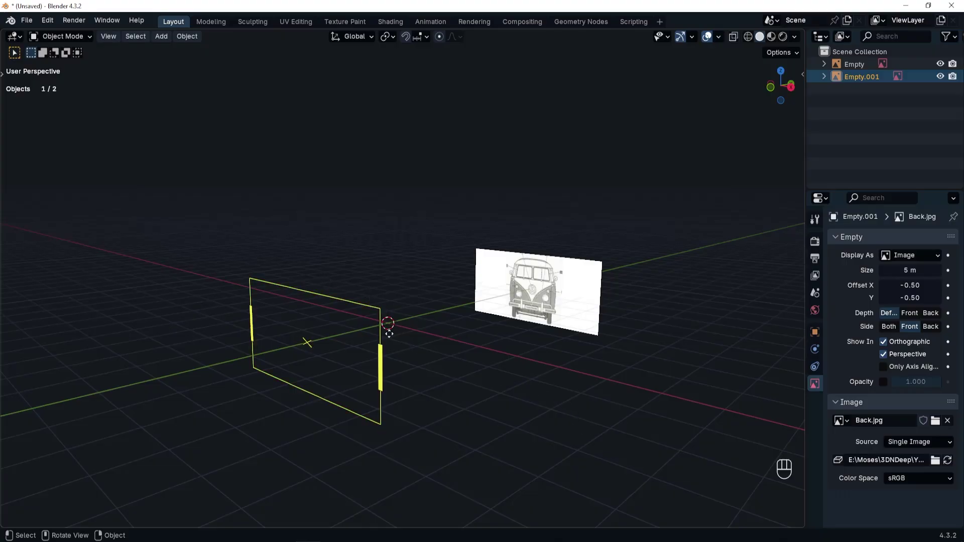
pyautogui.moveTo(362, 297); pyautogui.dragTo(322, 272, button='middle')
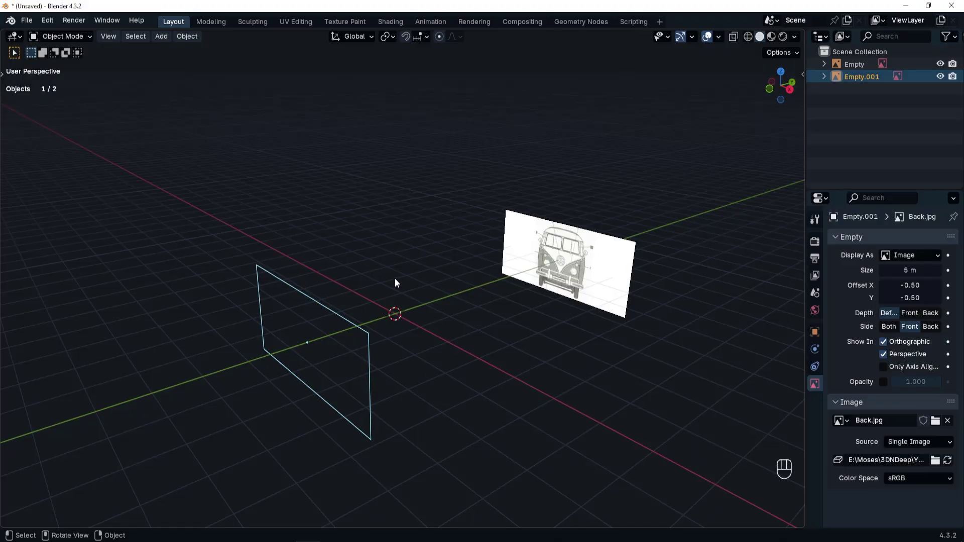
# Add L-Side.jpg from the References folder as a reference image in the left orthographic view.
pyautogui.press('`')
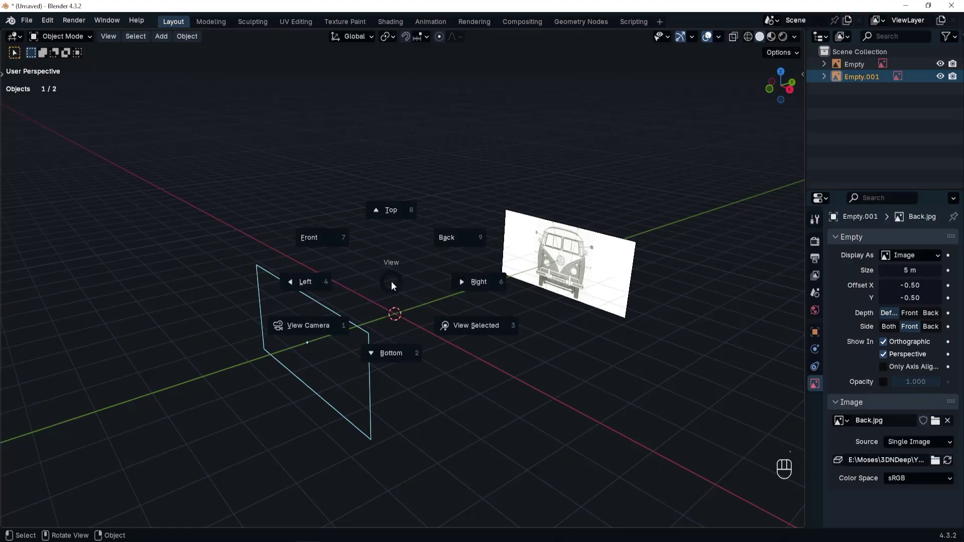
pyautogui.click(306, 281)
pyautogui.hotkey('shift', 'a')
pyautogui.moveTo(417, 289)
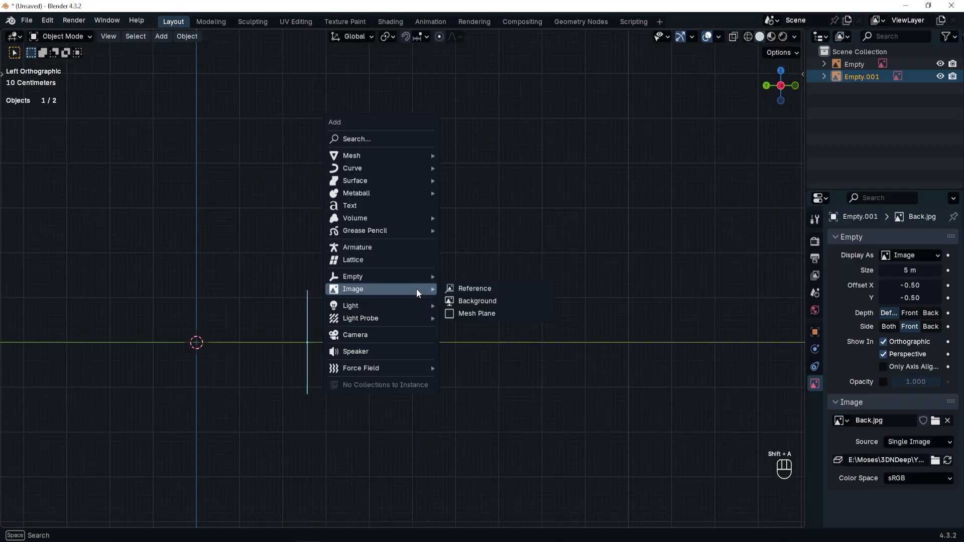
pyautogui.click(475, 290)
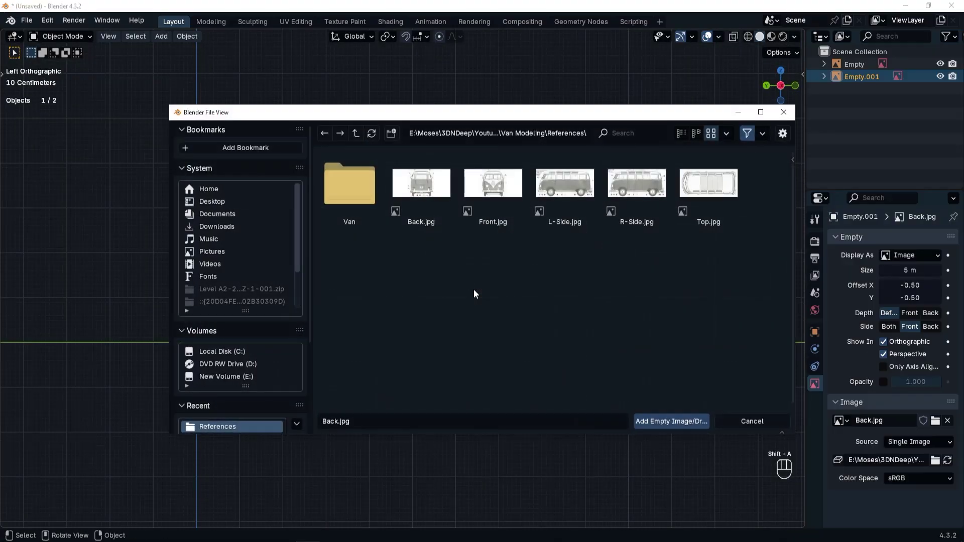
pyautogui.click(565, 196)
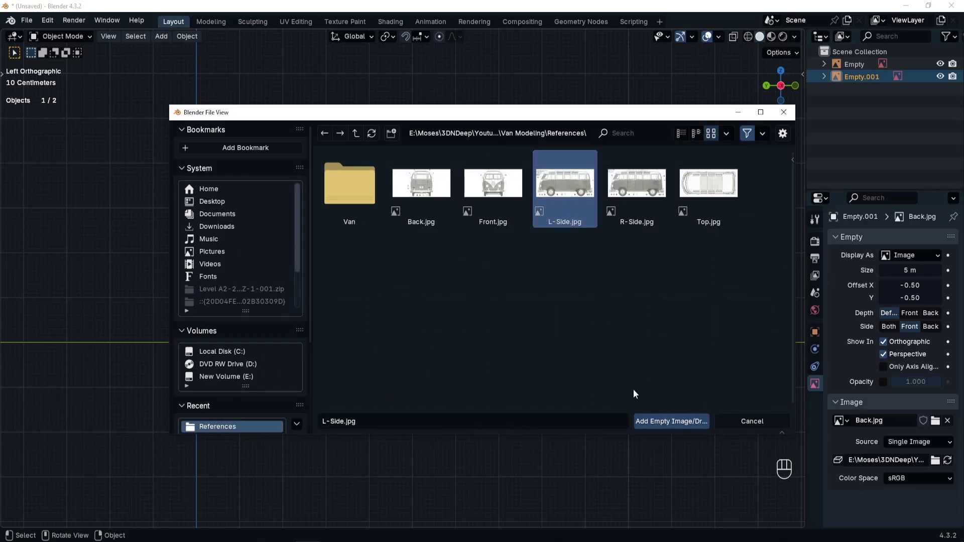
pyautogui.click(654, 425)
# Rotate the left-side reference image 180° about the global Z axis.
pyautogui.moveTo(404, 300); pyautogui.dragTo(383, 304, button='middle')
pyautogui.scroll(-2, 231, 333)
pyautogui.scroll(3, 343, 302)
pyautogui.click(402, 276)
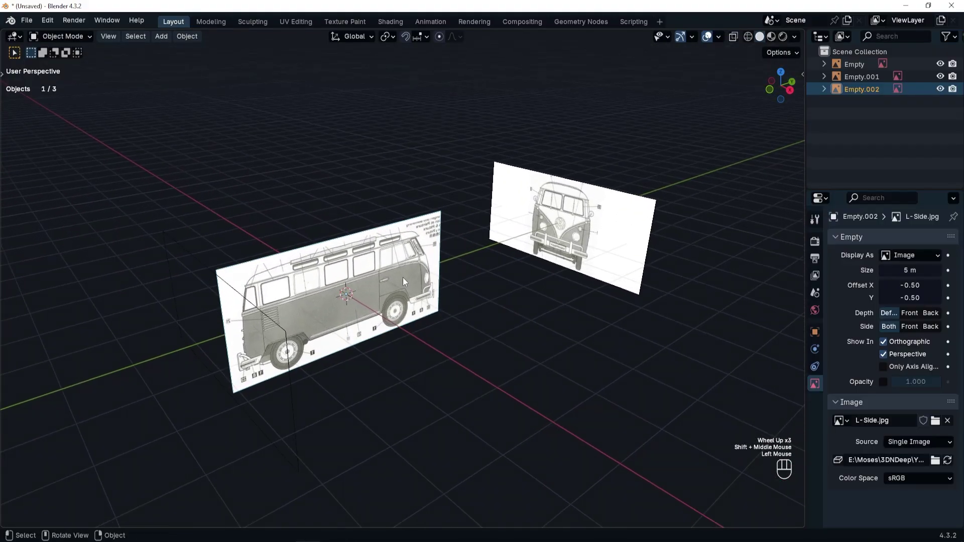
pyautogui.write('rz180')
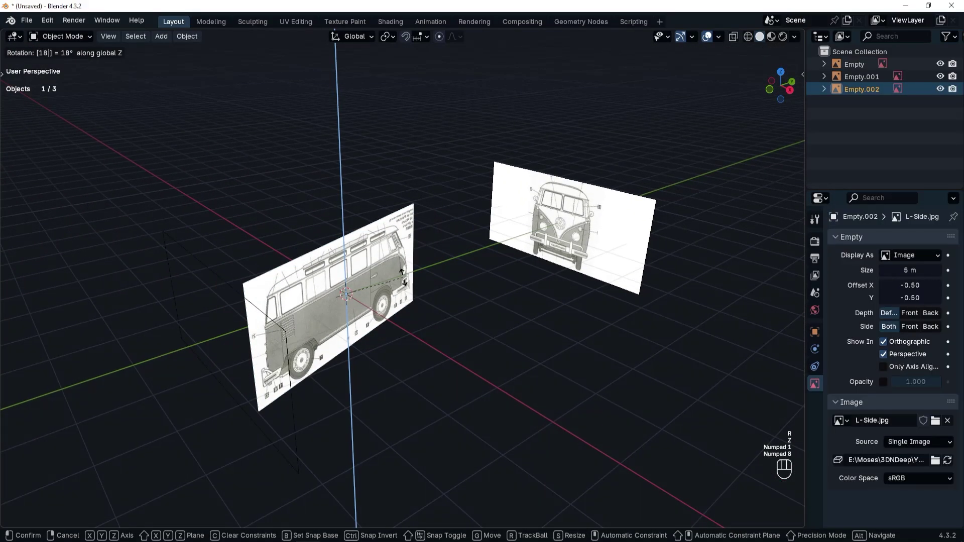
pyautogui.press('Return')
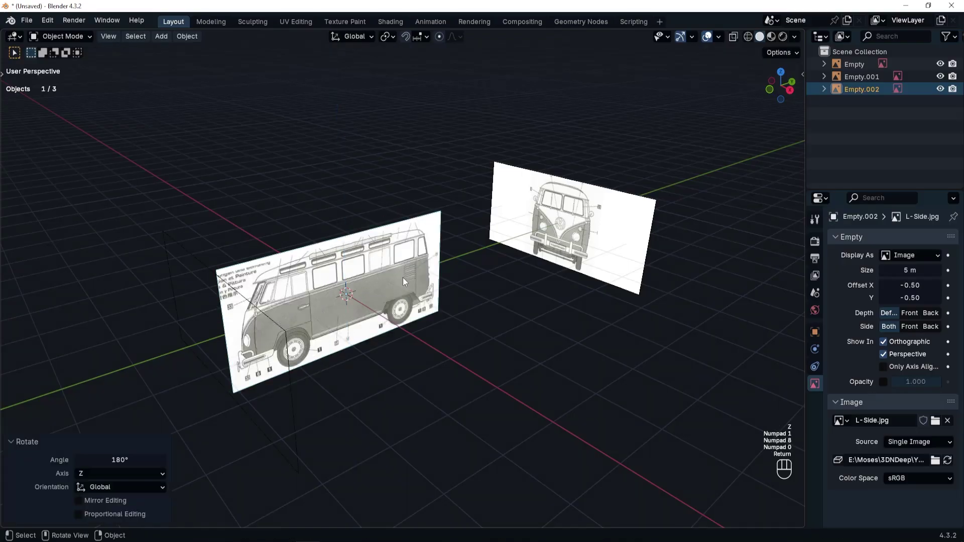
# Move the left-side reference image about -3.78 m along the global X axis and show only its front side.
pyautogui.press('g')
pyautogui.press('x')
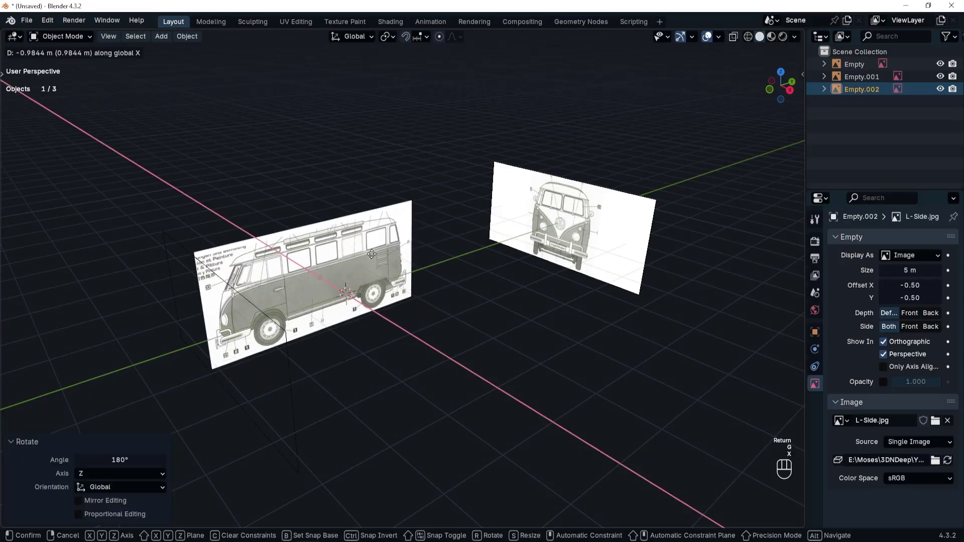
pyautogui.click(321, 215)
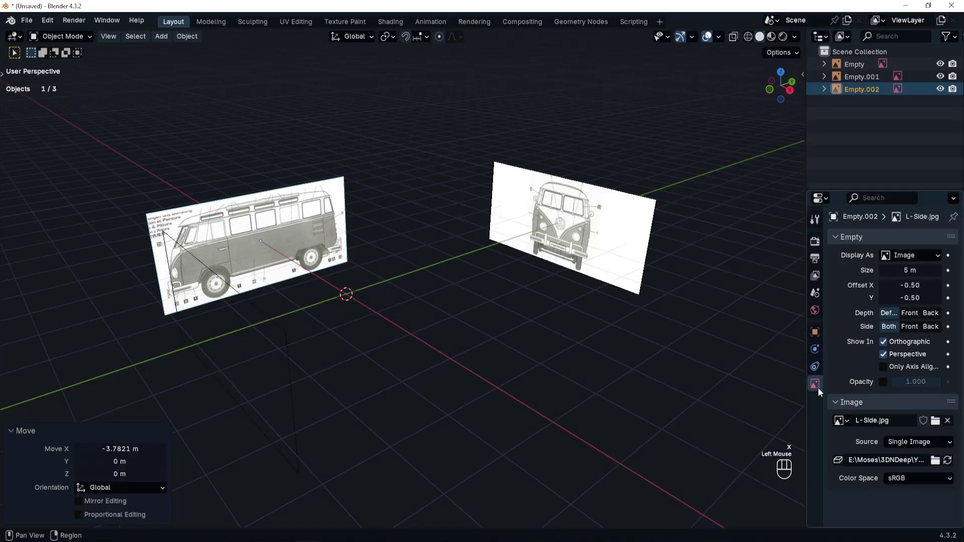
pyautogui.click(909, 327)
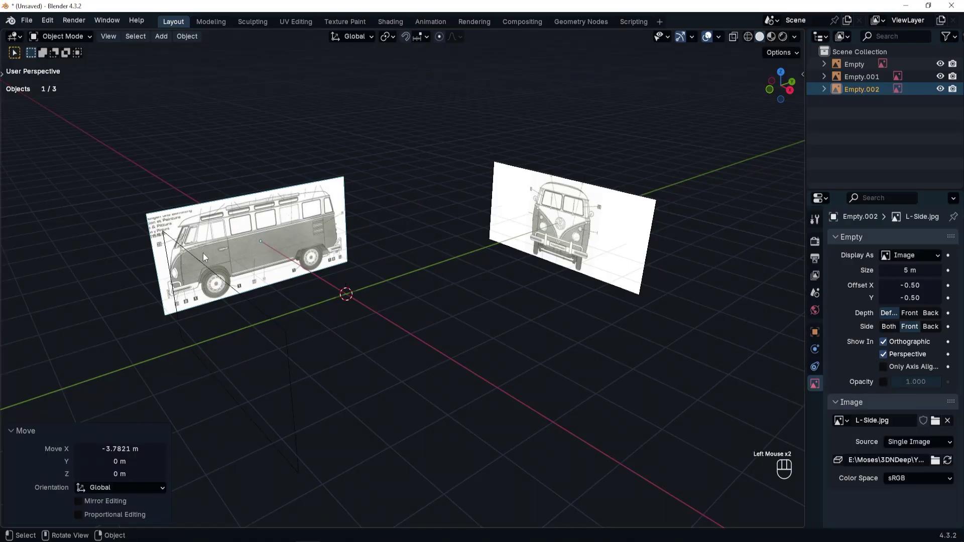
pyautogui.moveTo(218, 257); pyautogui.dragTo(191, 269, button='middle')
# Add R-Side.jpg from the References folder as a reference image in the right orthographic view.
pyautogui.scroll(-2, 291, 288)
pyautogui.keyDown('shift'); pyautogui.moveTo(306, 291); pyautogui.dragTo(306, 315, button='middle'); pyautogui.keyUp('shift')
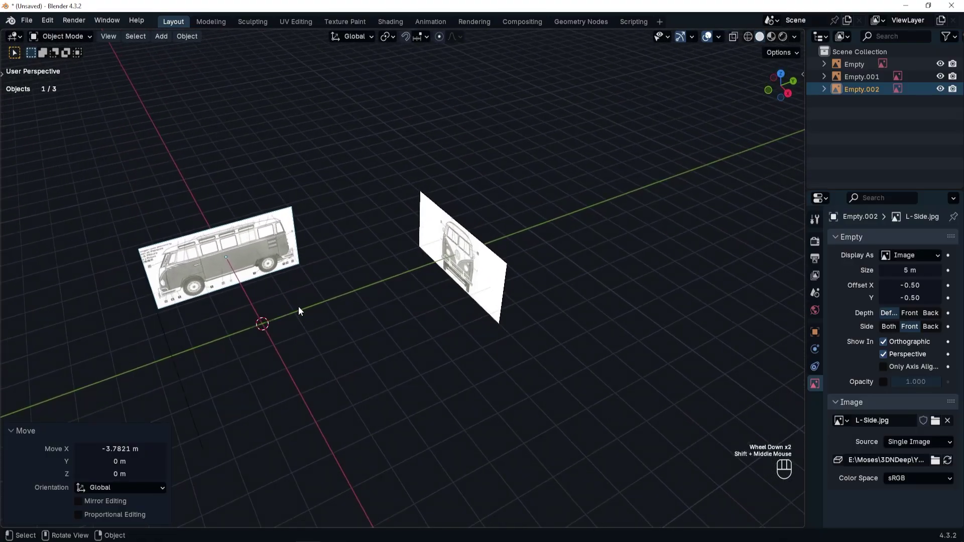
pyautogui.moveTo(249, 315); pyautogui.dragTo(254, 314, button='middle')
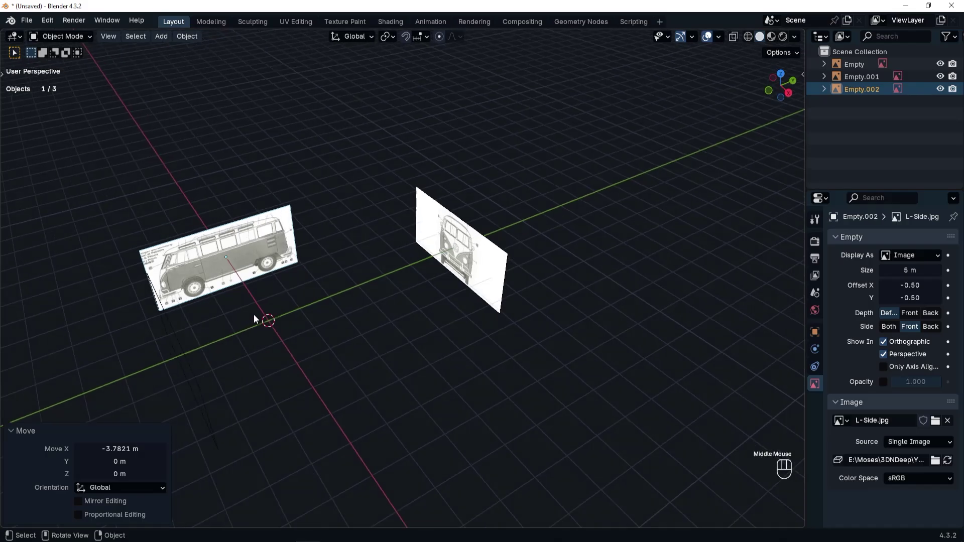
pyautogui.press('`')
pyautogui.click(340, 318)
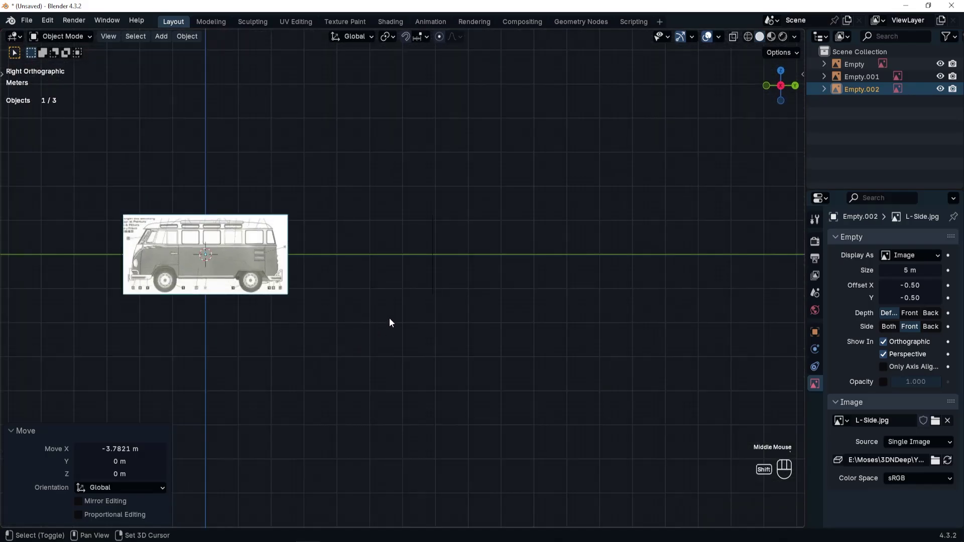
pyautogui.hotkey('shift', 'a')
pyautogui.moveTo(390, 319)
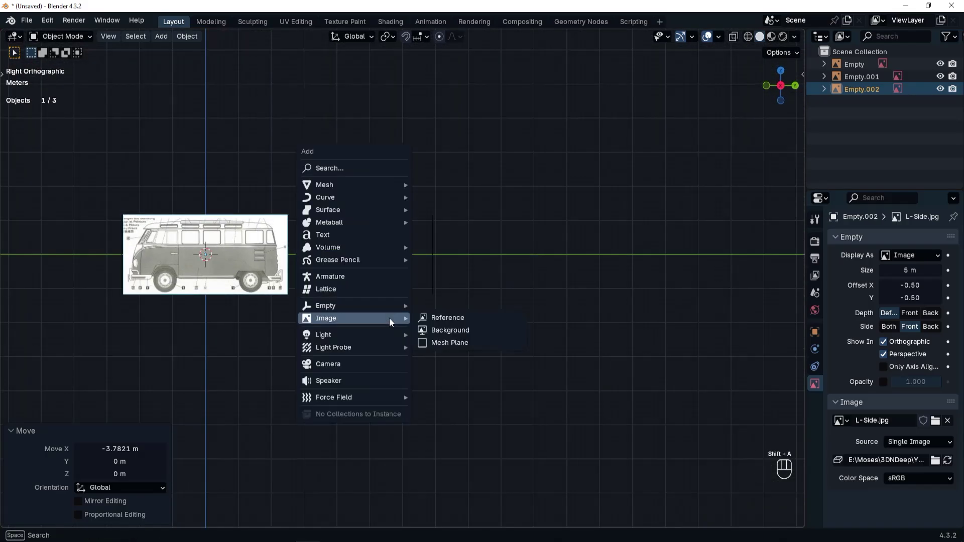
pyautogui.click(440, 318)
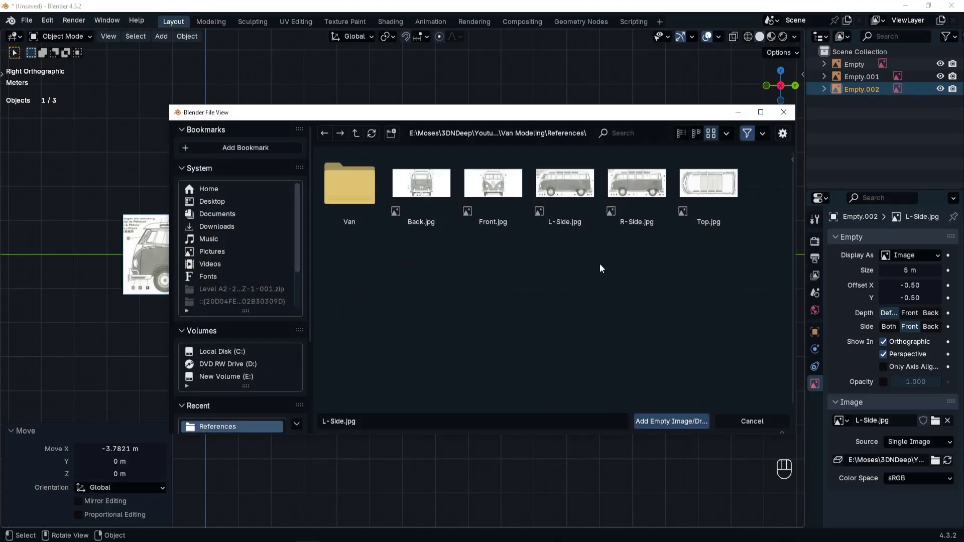
pyautogui.click(637, 191)
pyautogui.click(674, 421)
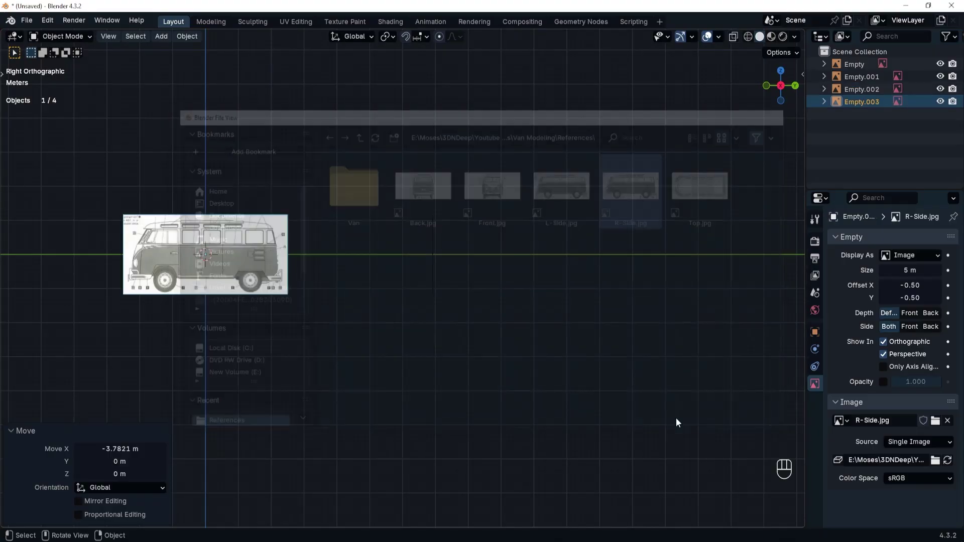
# Move the right-side reference image about 4.05 m along the global X axis.
pyautogui.moveTo(676, 423); pyautogui.dragTo(384, 304, button='middle')
pyautogui.press('g')
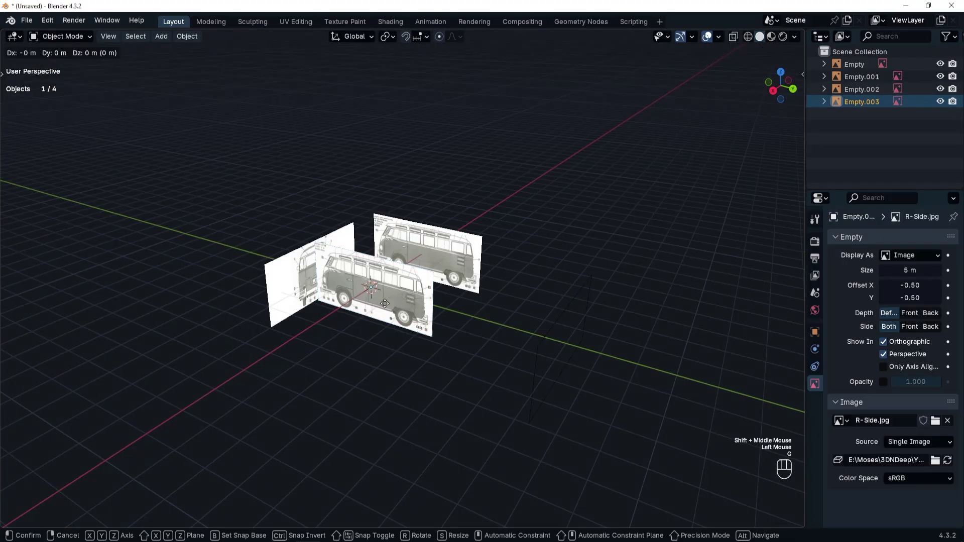
pyautogui.press('x')
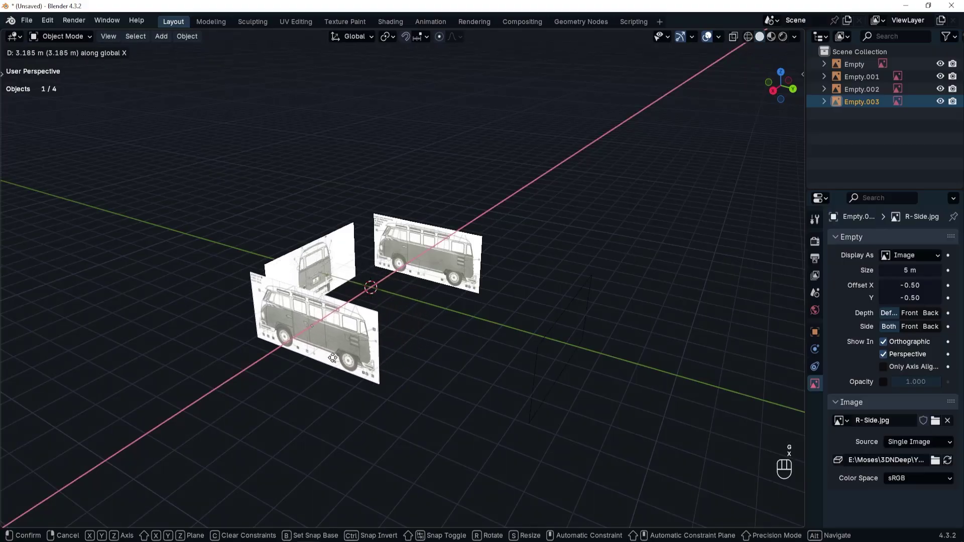
pyautogui.click(320, 376)
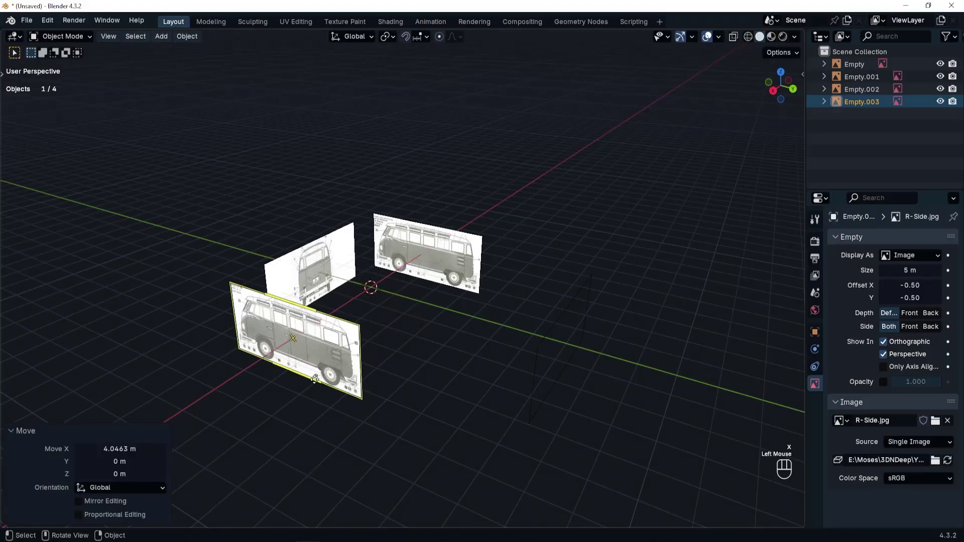
# Set the right-side reference image to show only from its back side and check it from opposite directions.
pyautogui.moveTo(312, 351); pyautogui.dragTo(335, 341, button='middle')
pyautogui.click(306, 344)
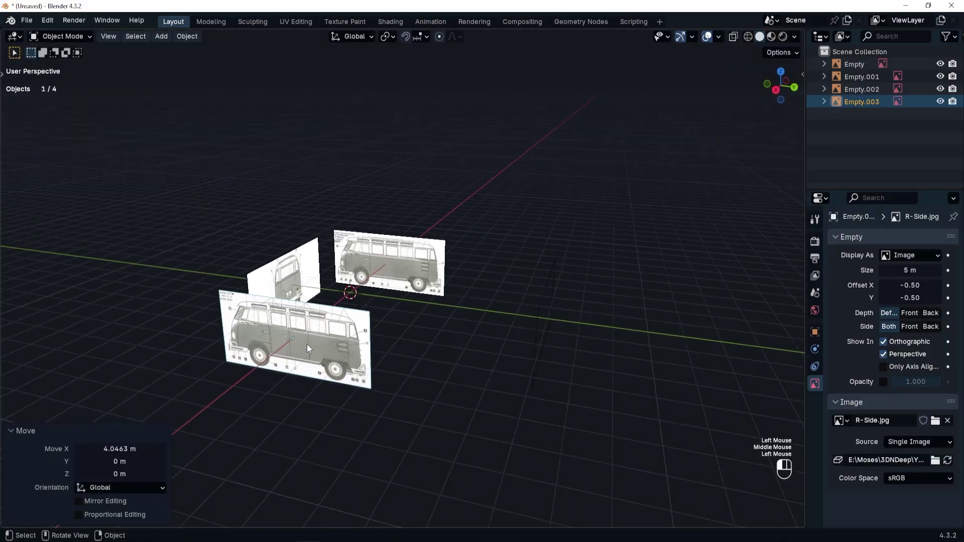
pyautogui.click(909, 325)
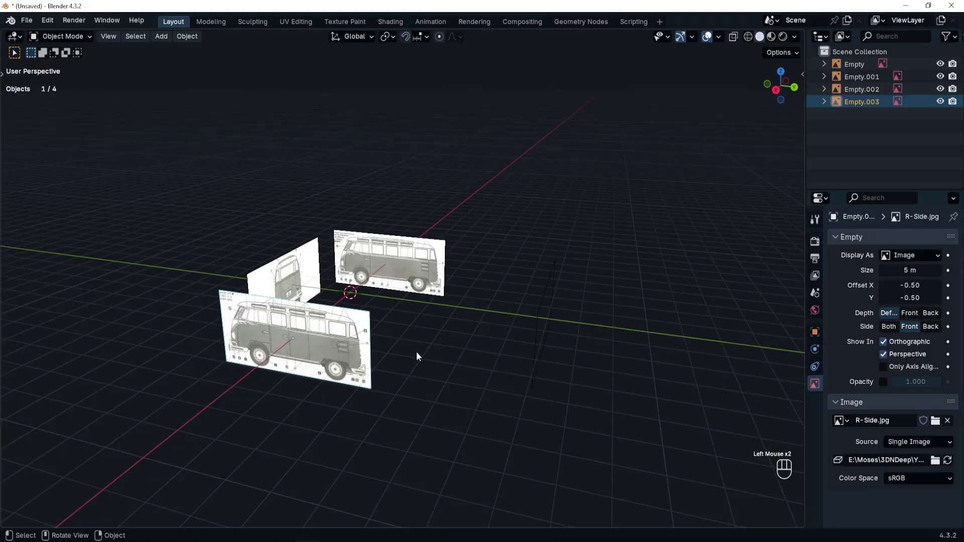
pyautogui.moveTo(363, 349); pyautogui.dragTo(346, 329, button='middle')
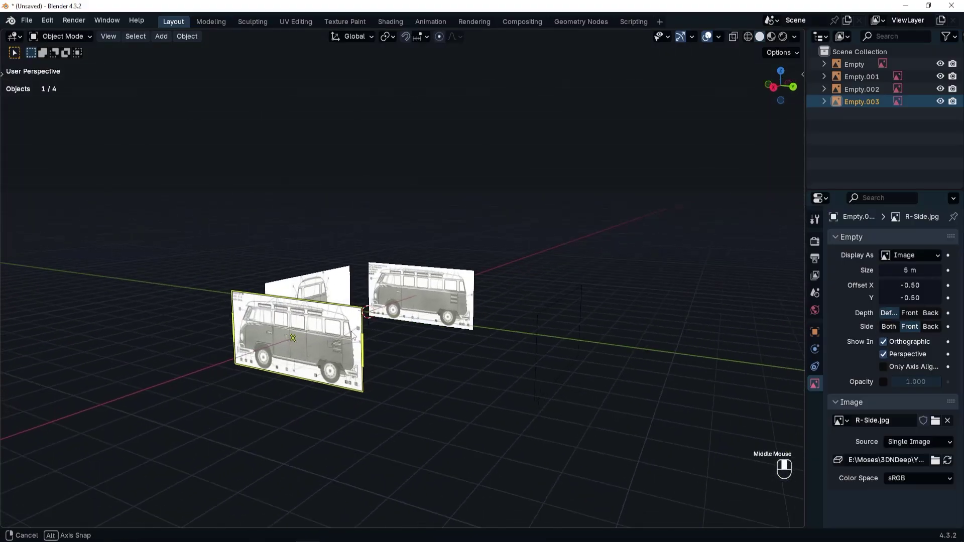
pyautogui.click(932, 327)
pyautogui.click(910, 327)
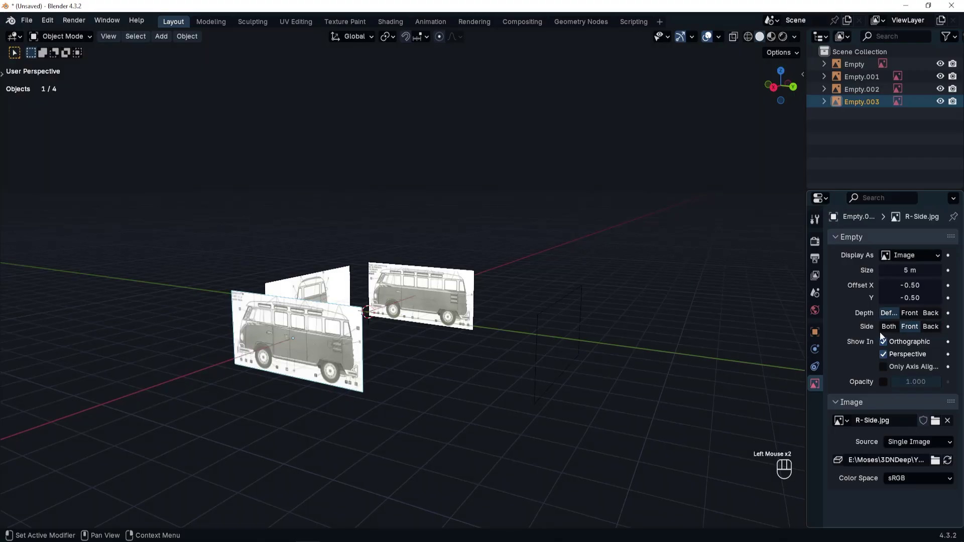
pyautogui.click(949, 326)
pyautogui.click(949, 326)
pyautogui.click(930, 327)
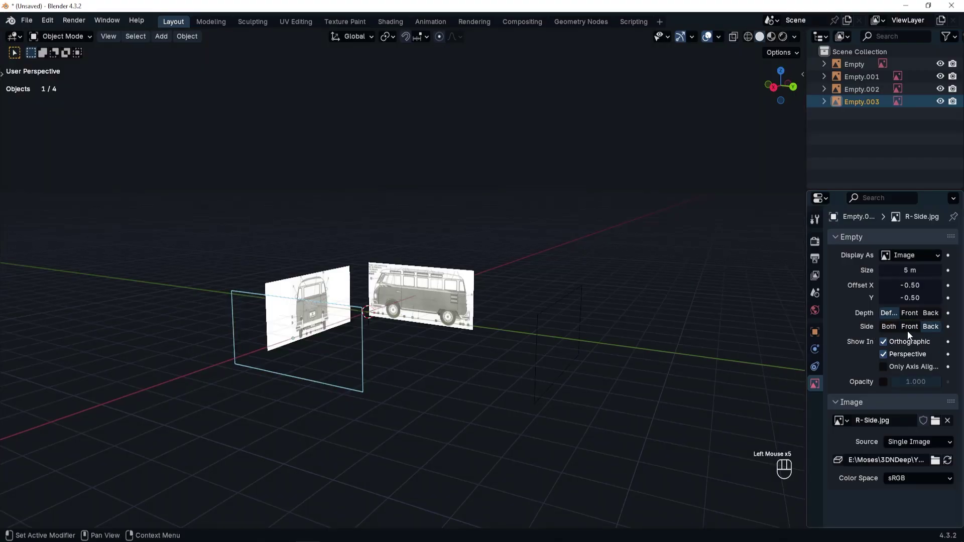
pyautogui.moveTo(303, 373); pyautogui.dragTo(428, 383, button='middle')
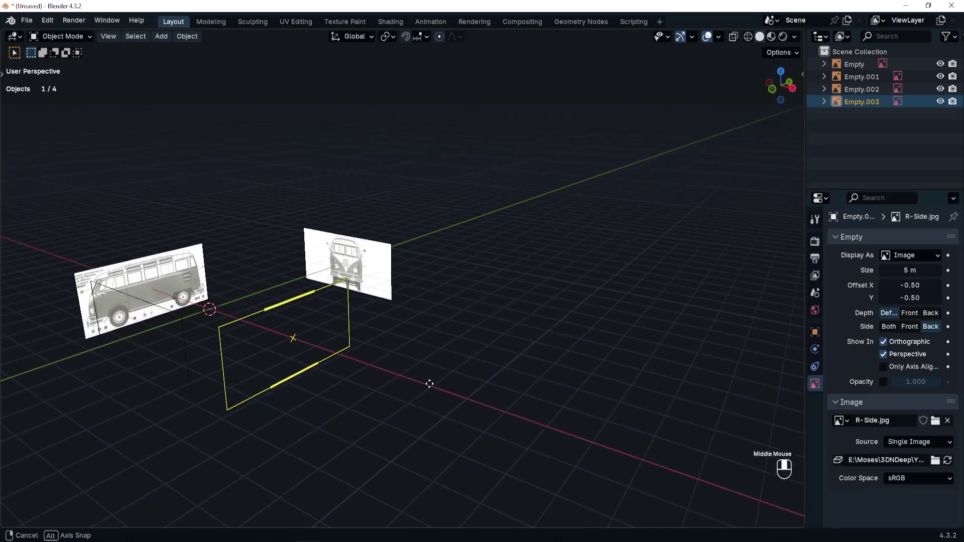
pyautogui.keyDown('shift'); pyautogui.moveTo(355, 390); pyautogui.dragTo(244, 342, button='middle'); pyautogui.keyUp('shift')
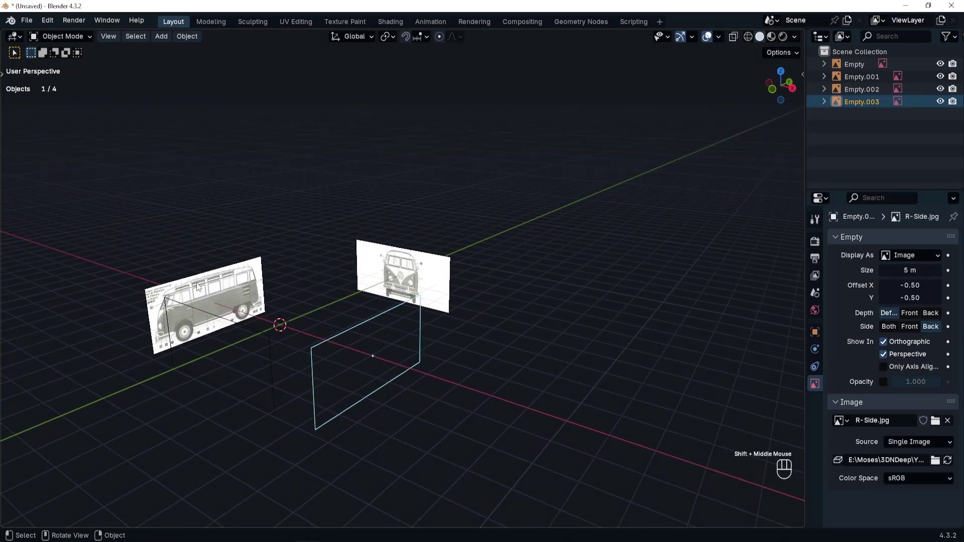
pyautogui.moveTo(218, 298); pyautogui.dragTo(342, 347, button='middle')
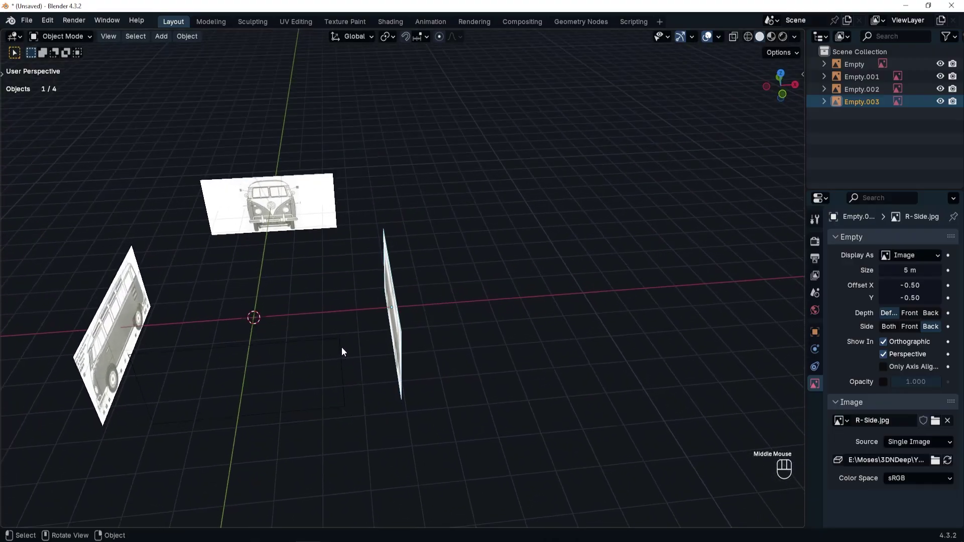
# Add Top.jpg from the References folder as a reference image in the top orthographic view.
pyautogui.press('`')
pyautogui.click(343, 280)
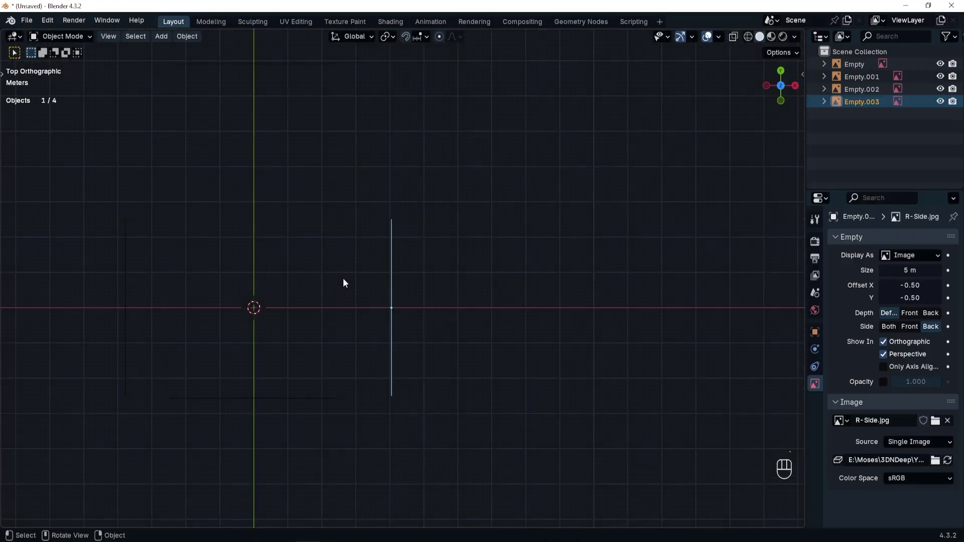
pyautogui.hotkey('shift', 'a')
pyautogui.moveTo(343, 279)
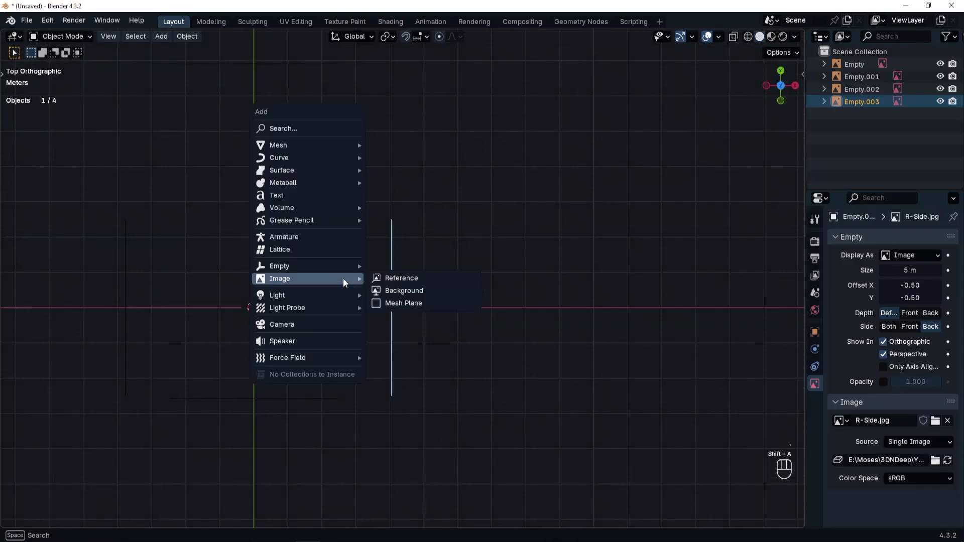
pyautogui.click(389, 278)
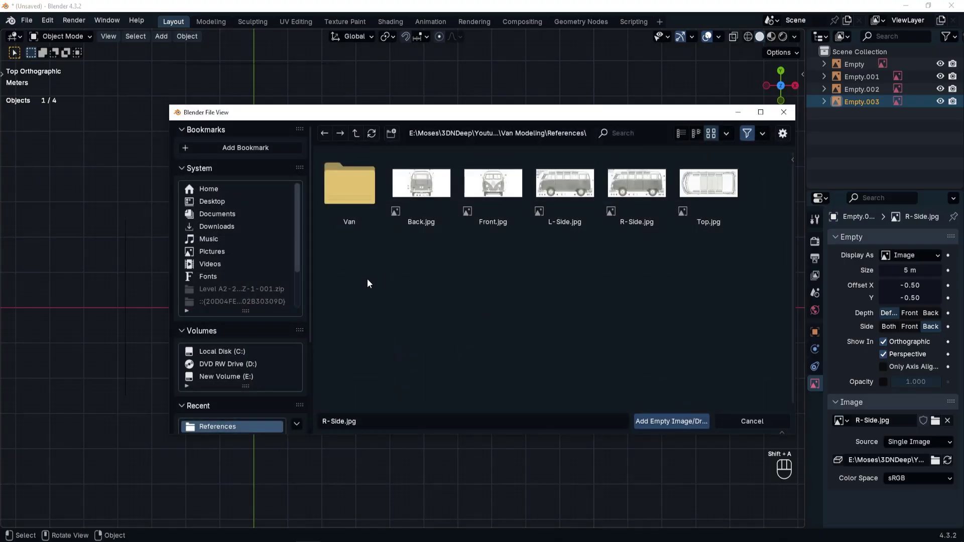
pyautogui.click(709, 188)
pyautogui.click(660, 421)
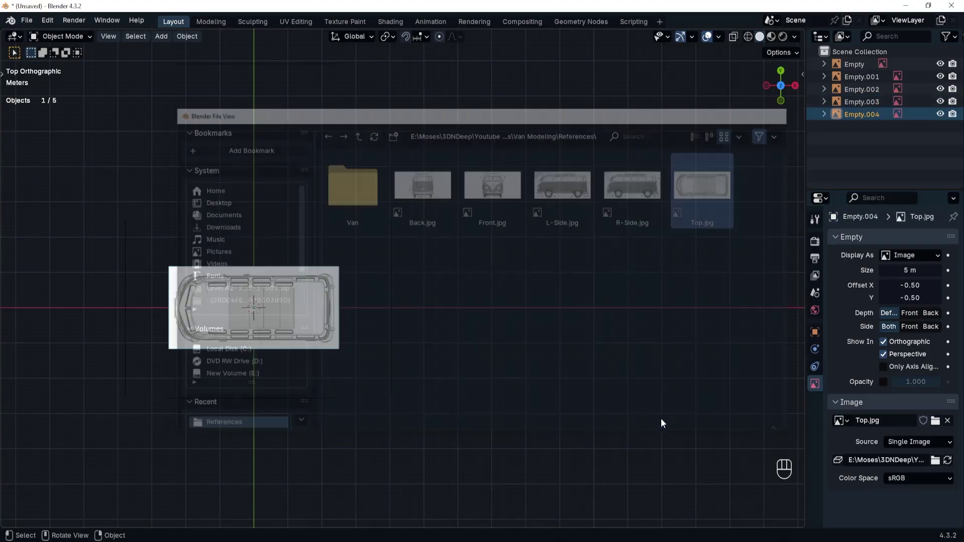
# Rotate the top-view reference image 90° about the global Z axis.
pyautogui.keyDown('shift'); pyautogui.moveTo(375, 321); pyautogui.dragTo(598, 307, button='middle'); pyautogui.keyUp('shift')
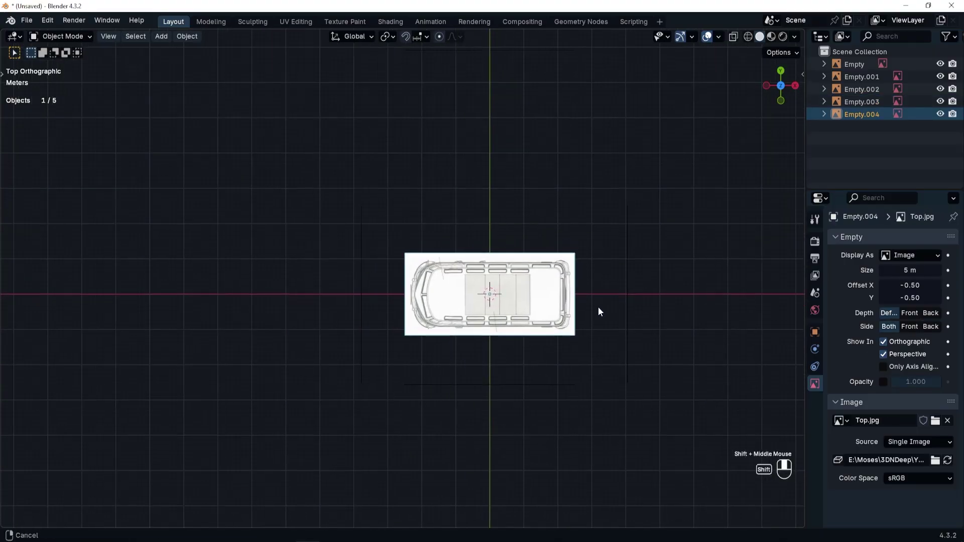
pyautogui.click(475, 318)
pyautogui.moveTo(476, 318); pyautogui.dragTo(494, 284, button='middle')
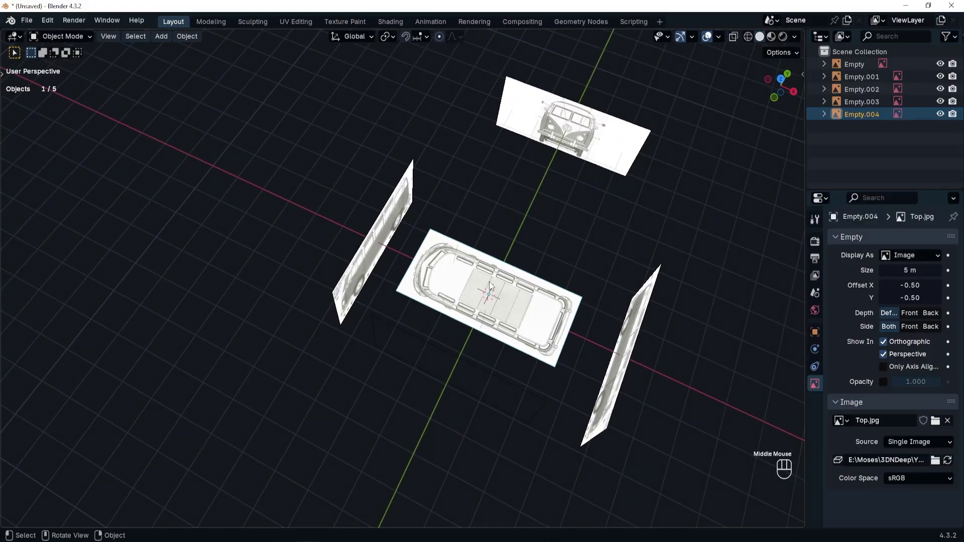
pyautogui.scroll(1, 494, 295)
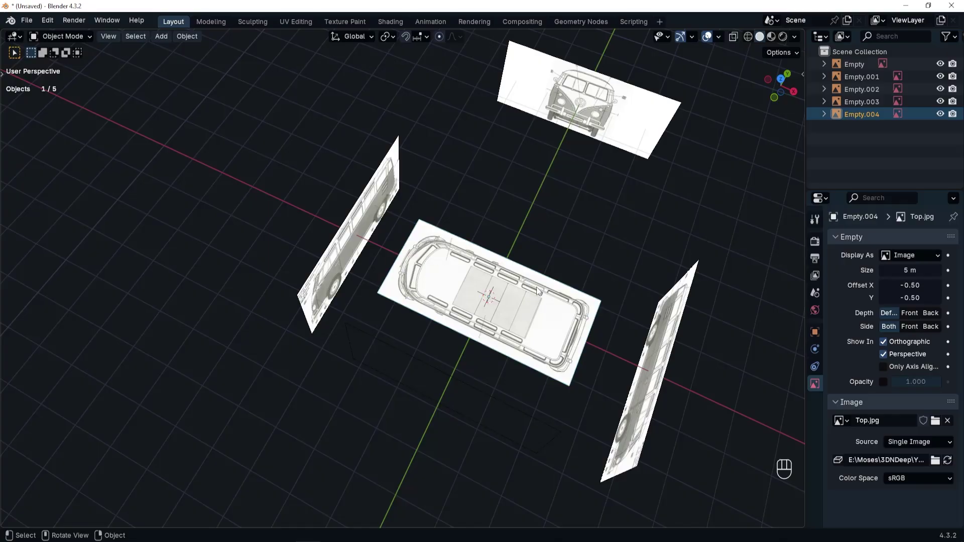
pyautogui.click(505, 289)
pyautogui.press('r')
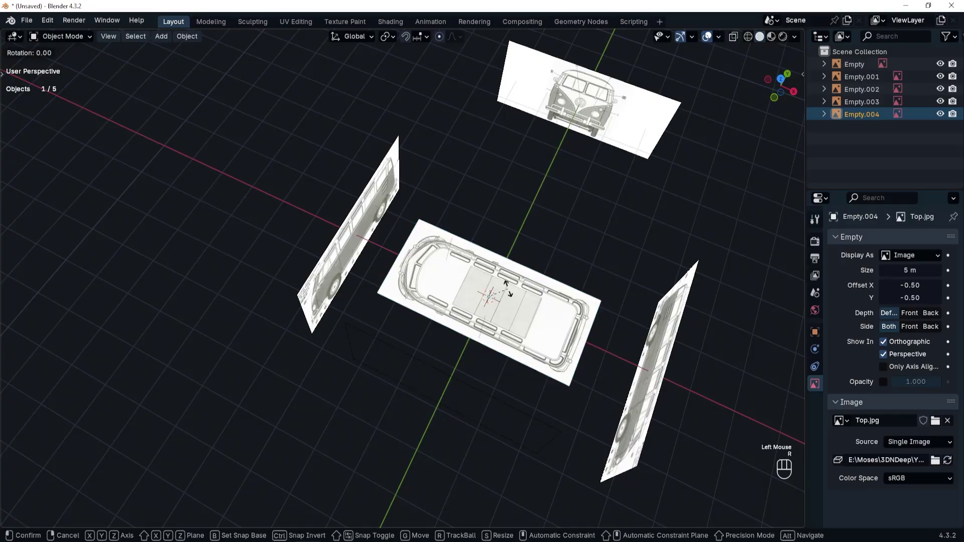
pyautogui.press('z')
pyautogui.press('KP_9')
pyautogui.press('KP_0')
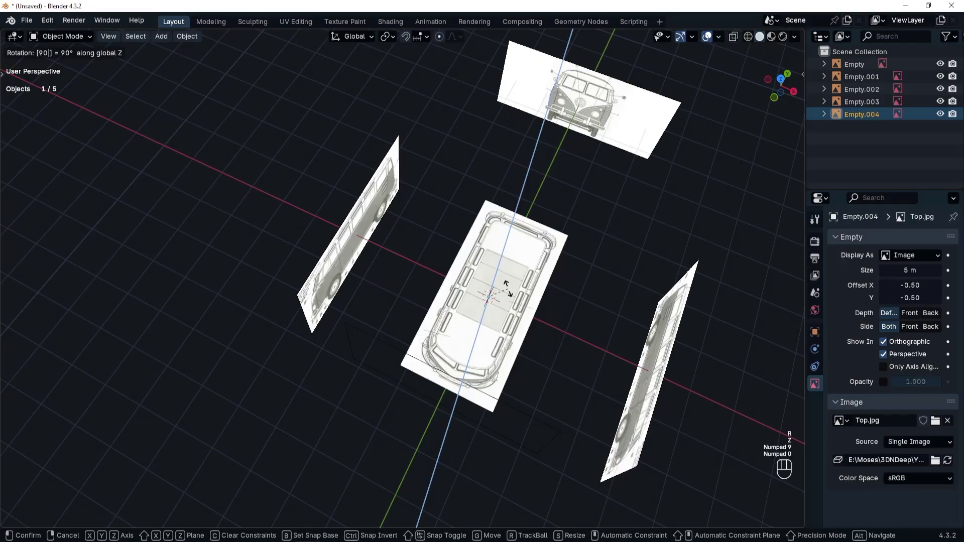
pyautogui.press('Return')
# Move the top-view reference image about -2.33 m along the global Z axis, below the other images.
pyautogui.click(510, 309)
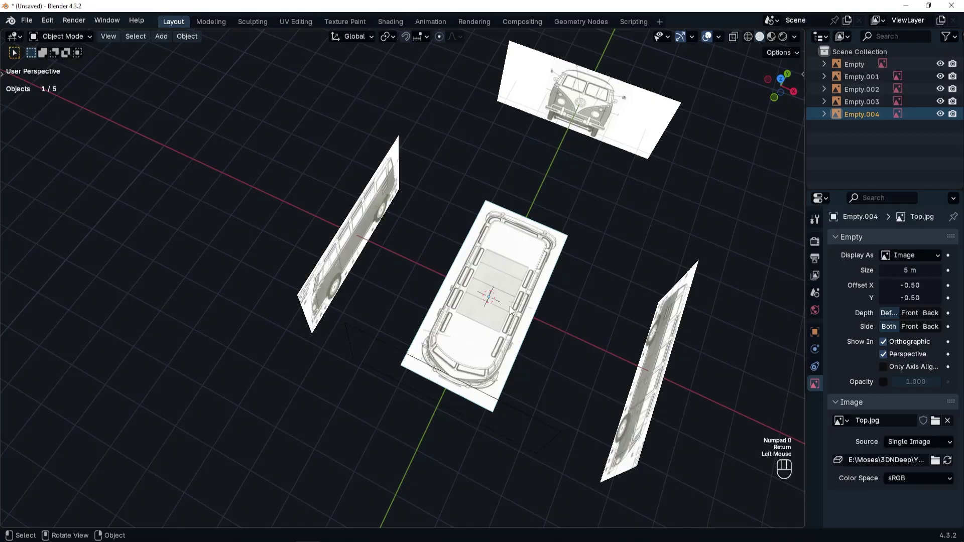
pyautogui.press('g')
pyautogui.press('z')
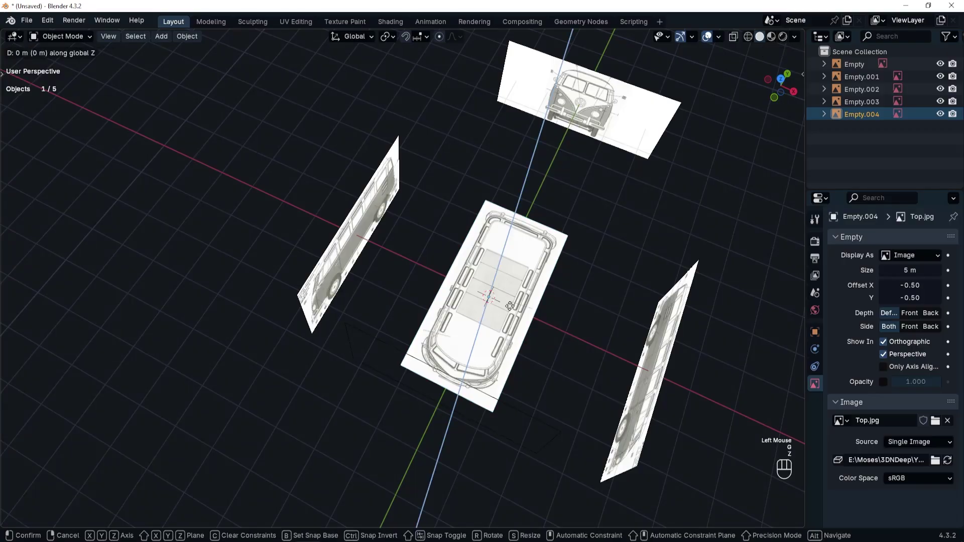
pyautogui.click(506, 258)
# Examine the top-view reference image in the top orthographic view and its placement relative to the other images.
pyautogui.moveTo(506, 259); pyautogui.dragTo(517, 326, button='middle')
pyautogui.press('`')
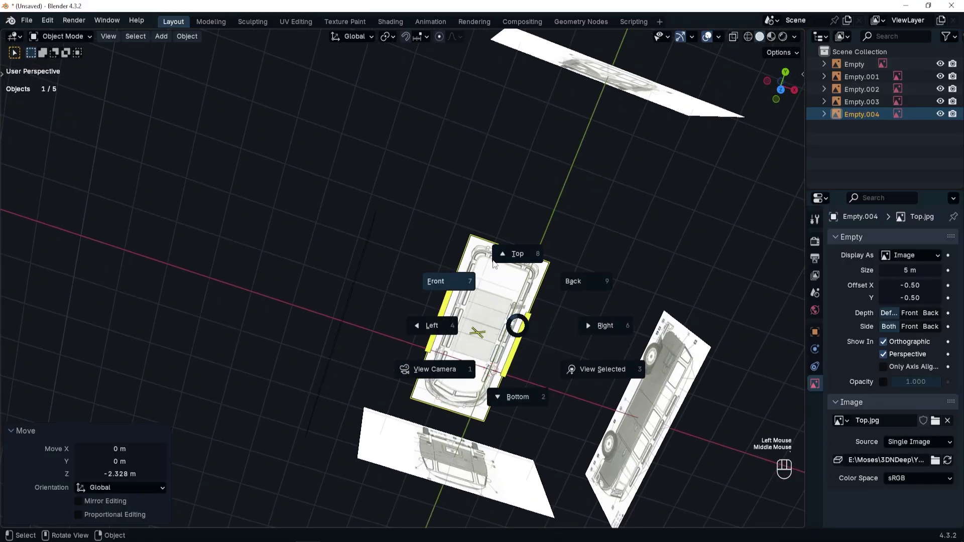
pyautogui.click(516, 257)
pyautogui.scroll(2, 481, 336)
pyautogui.scroll(2, 481, 336)
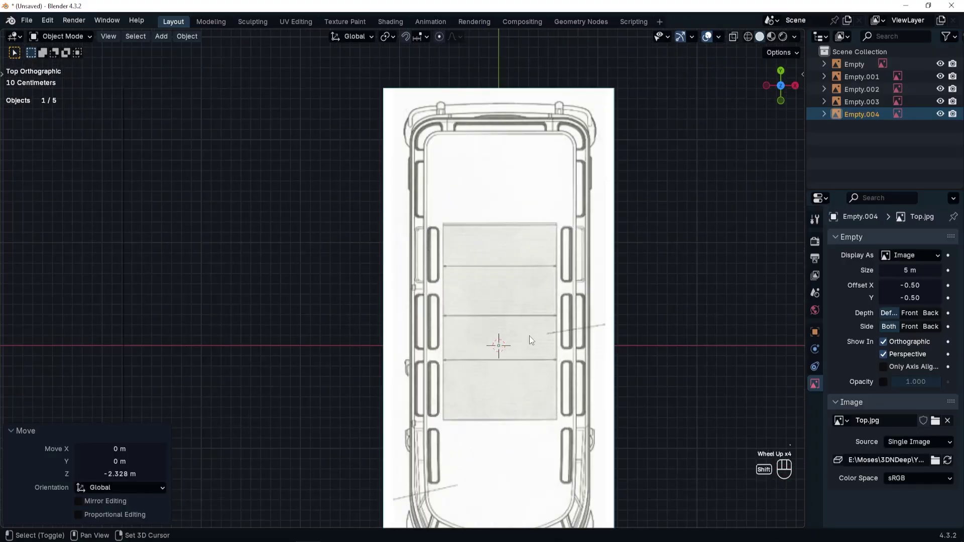
pyautogui.keyDown('shift'); pyautogui.moveTo(576, 417); pyautogui.dragTo(481, 312, button='middle'); pyautogui.keyUp('shift')
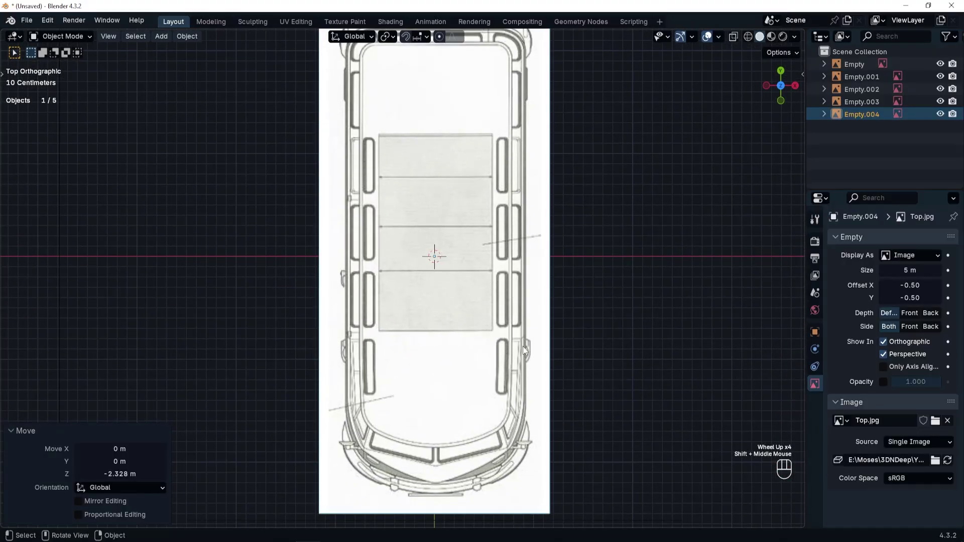
pyautogui.moveTo(523, 345); pyautogui.dragTo(493, 237, button='middle')
pyautogui.scroll(-3, 443, 278)
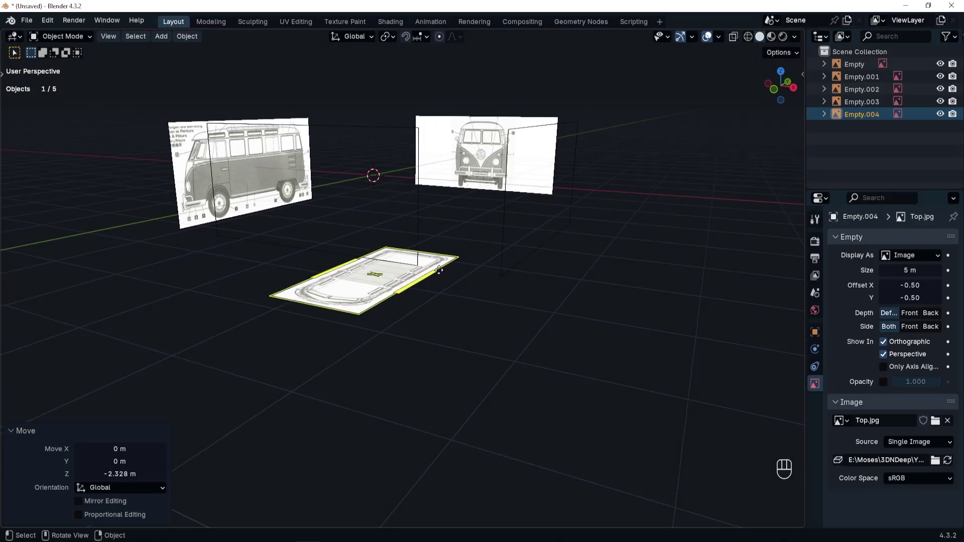
# Move all five reference images about 1.117 m up along the global Z axis in the front orthographic view.
pyautogui.moveTo(402, 244); pyautogui.dragTo(441, 245, button='middle')
pyautogui.moveTo(117, 89); pyautogui.dragTo(601, 350)
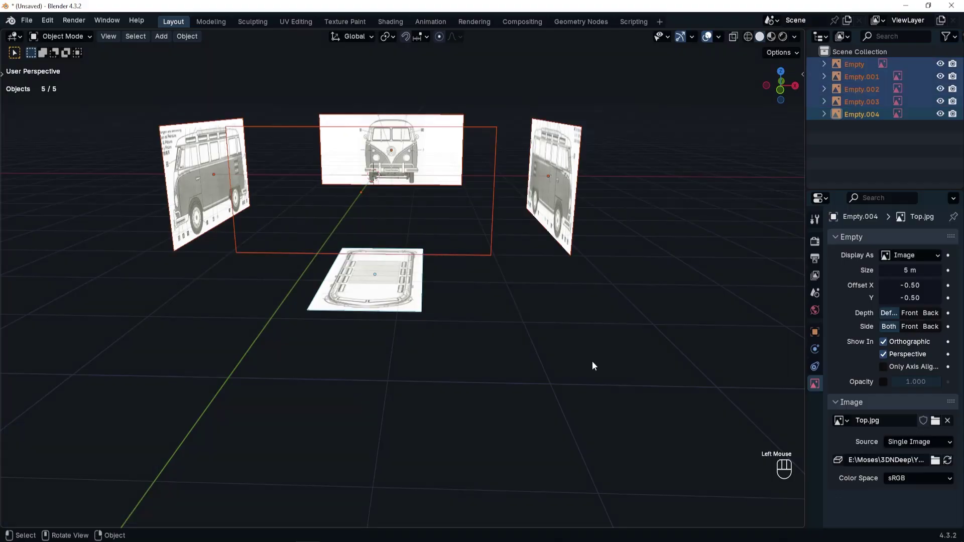
pyautogui.press('`')
pyautogui.click(512, 317)
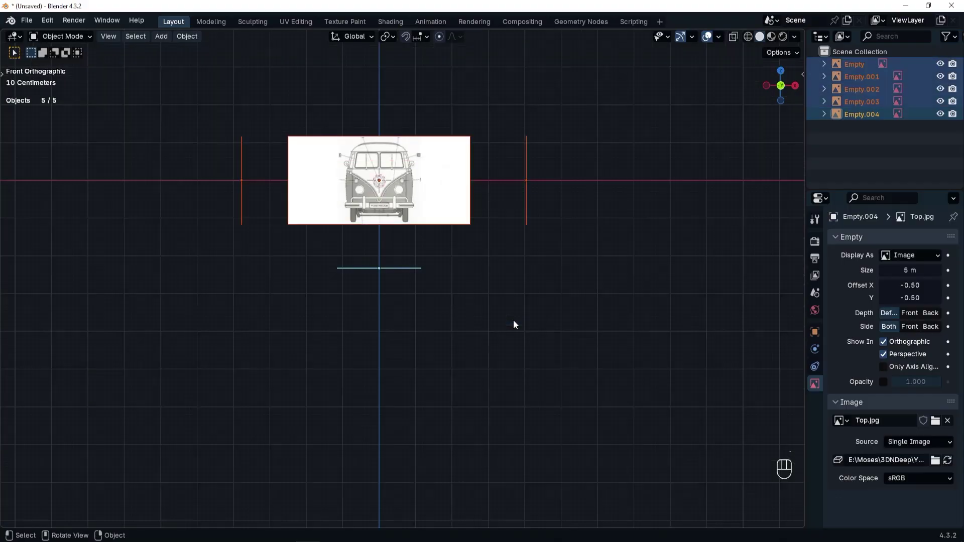
pyautogui.press('g')
pyautogui.press('z')
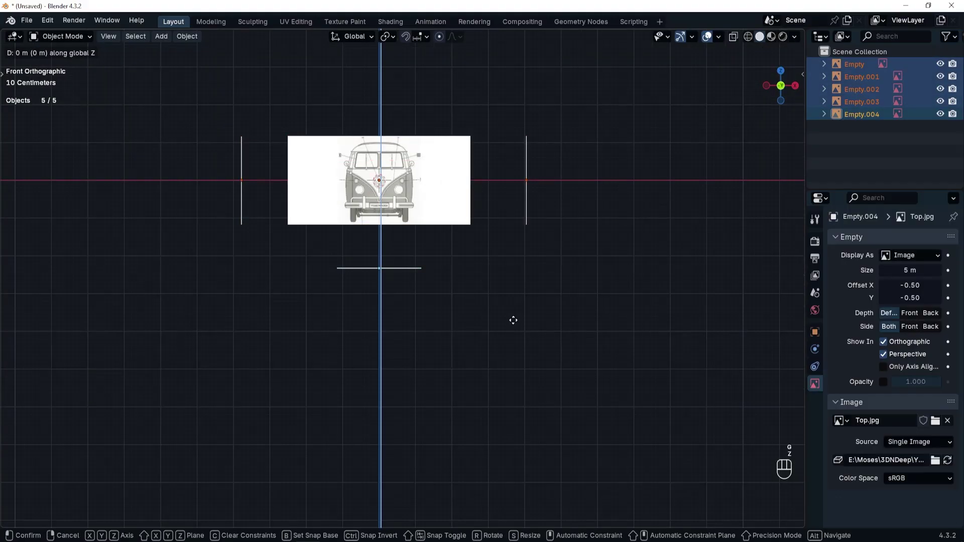
pyautogui.click(506, 278)
# Enable opacity for the front-view reference image and set it to 0.2.
pyautogui.scroll(4, 405, 187)
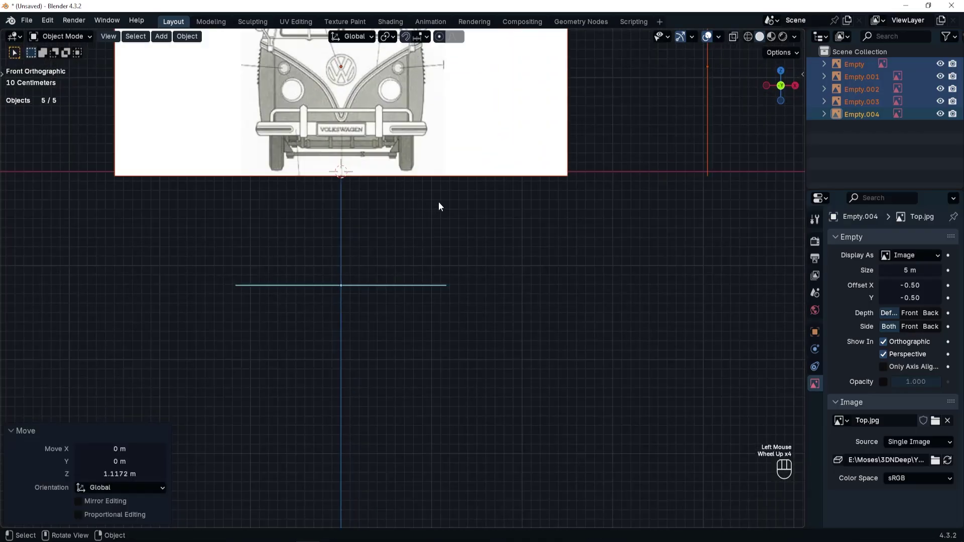
pyautogui.keyDown('shift'); pyautogui.moveTo(439, 206); pyautogui.dragTo(509, 379, button='middle'); pyautogui.keyUp('shift')
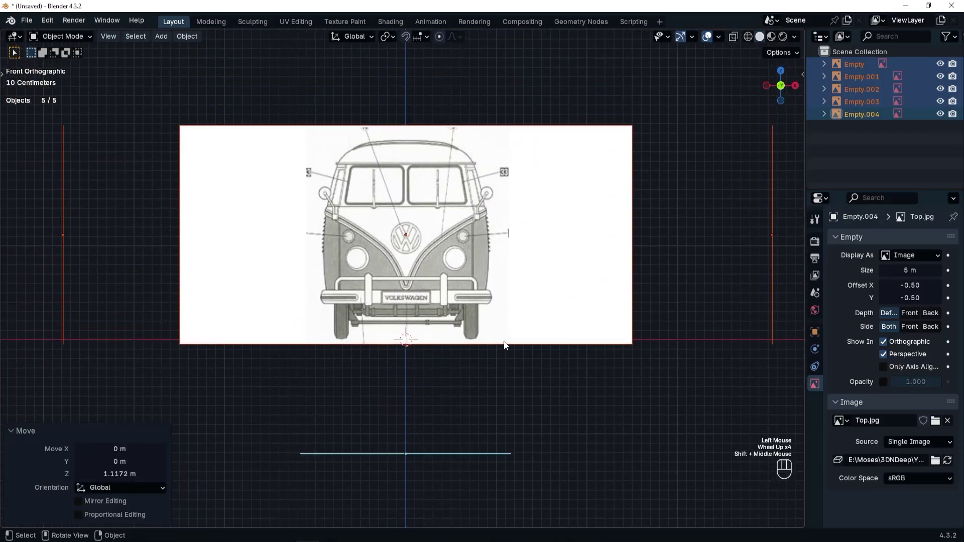
pyautogui.click(524, 314)
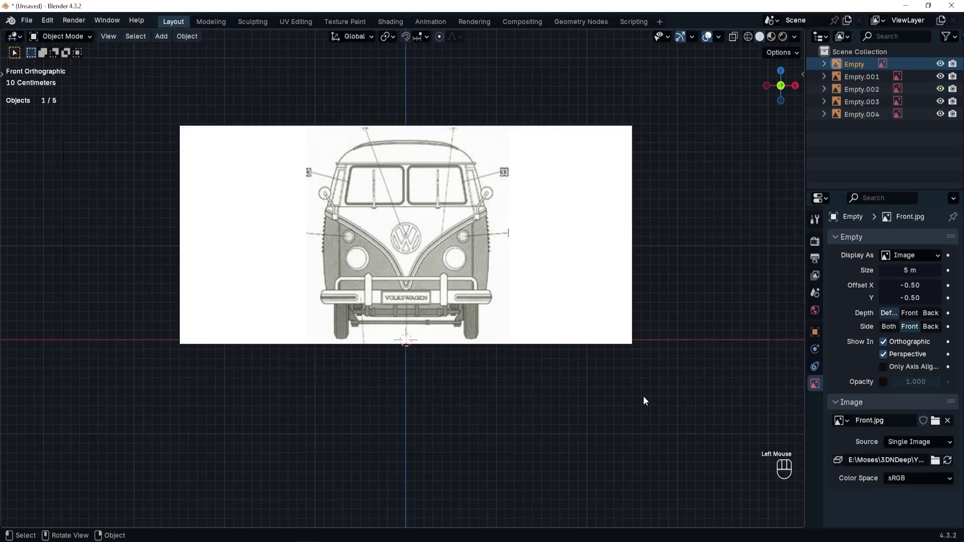
pyautogui.click(883, 382)
pyautogui.doubleClick(915, 383)
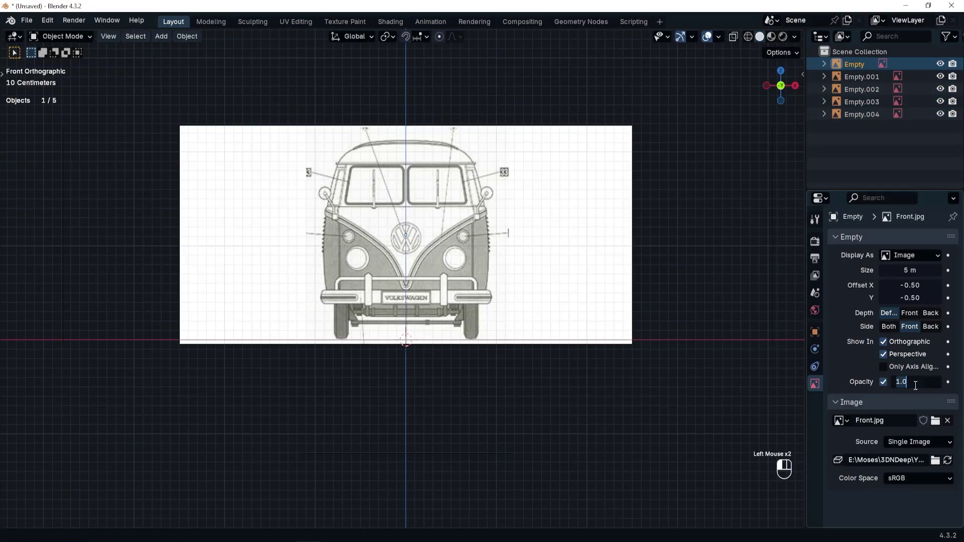
pyautogui.press('BackSpace')
pyautogui.write('.2')
pyautogui.press('Return')
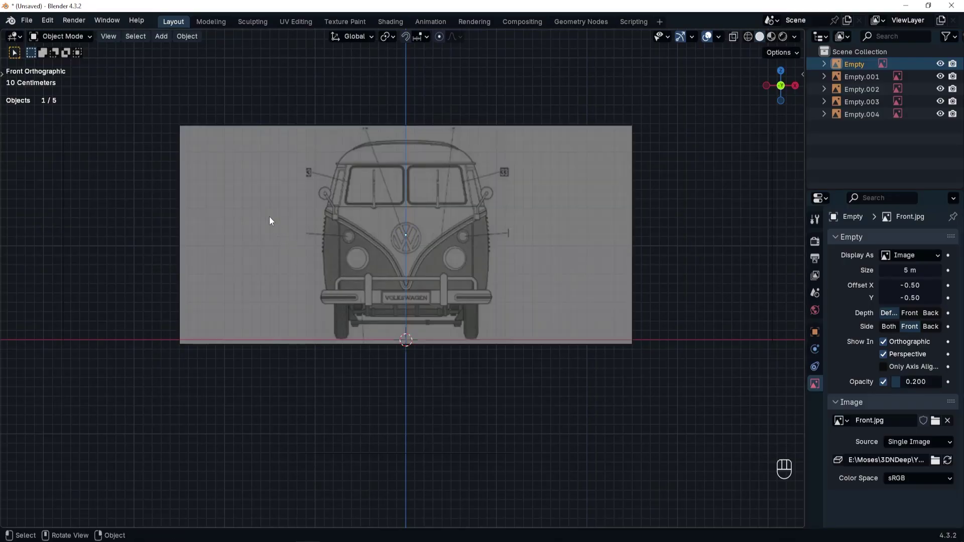
# Move all five reference images about -0.013 m along global Z so the front view's wheels rest on the ground axis.
pyautogui.scroll(2, 447, 324)
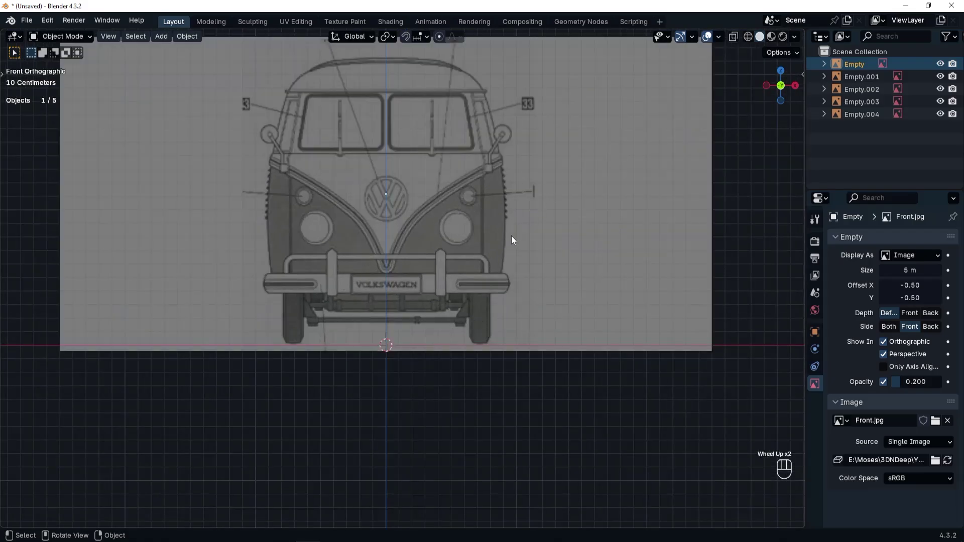
pyautogui.scroll(-5, 516, 249)
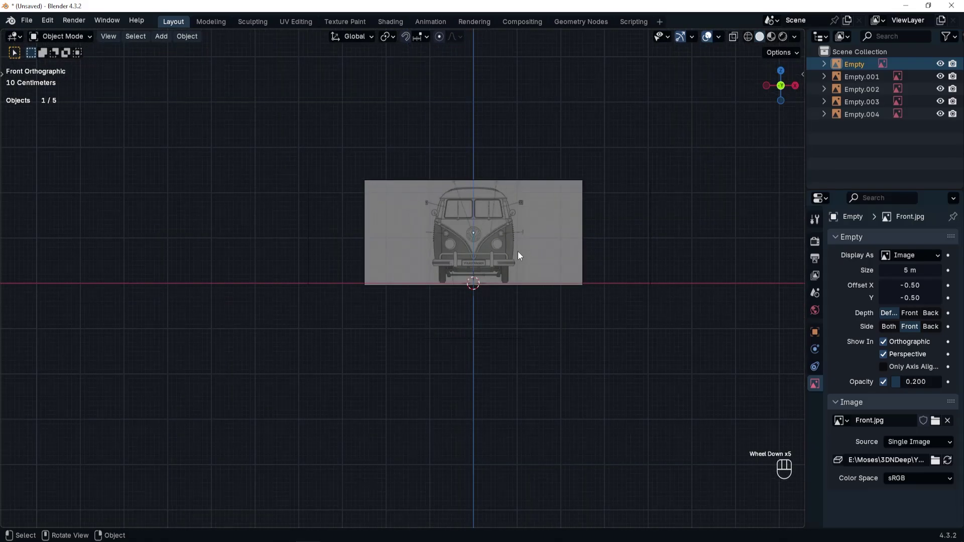
pyautogui.press('a')
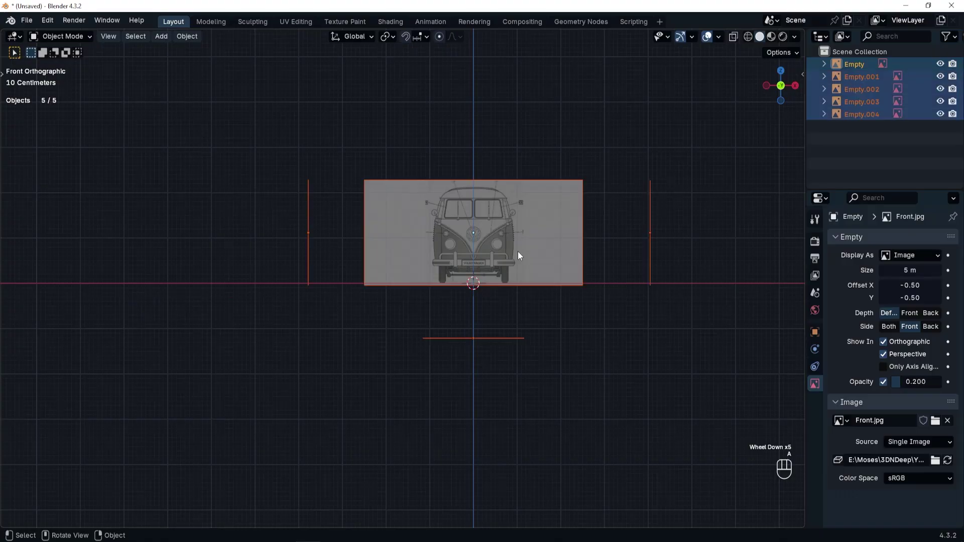
pyautogui.scroll(5, 518, 256)
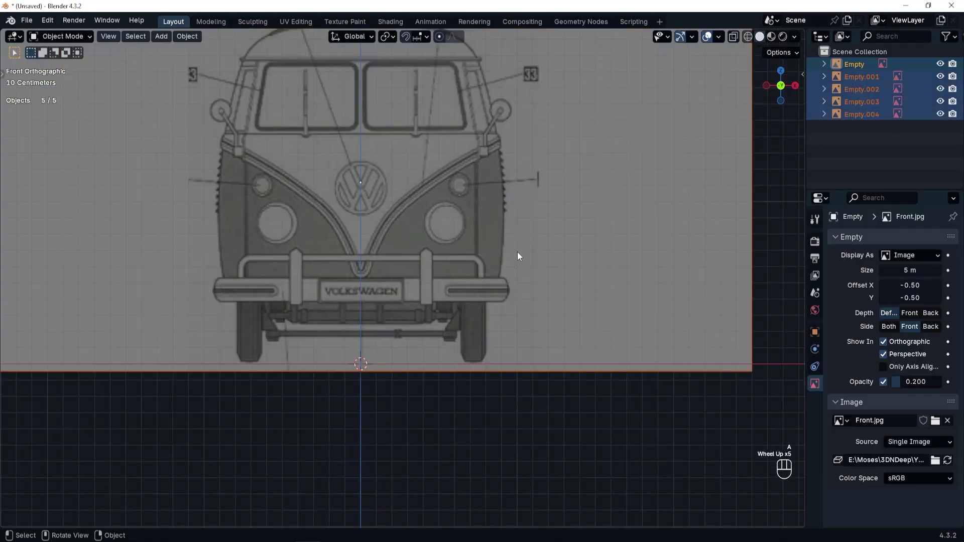
pyautogui.press('g')
pyautogui.press('z')
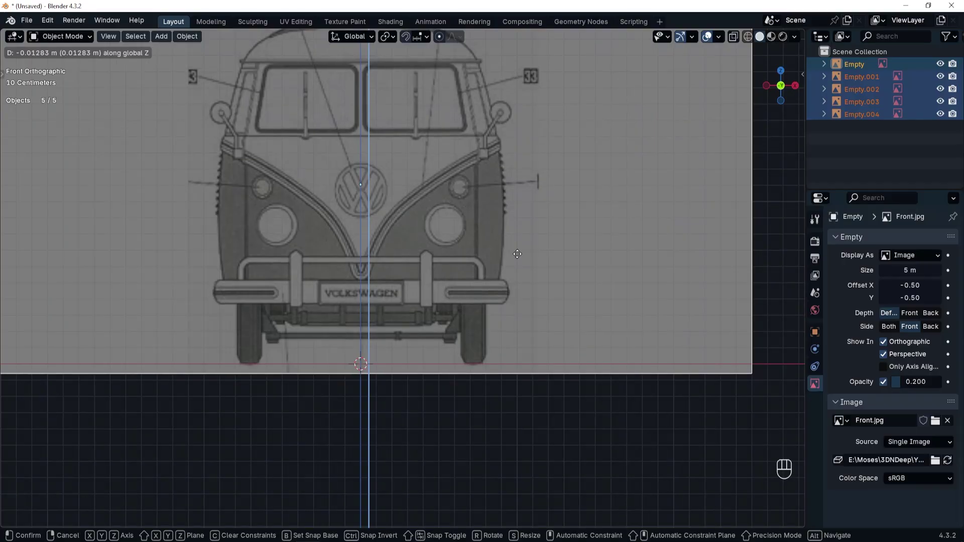
pyautogui.click(518, 254)
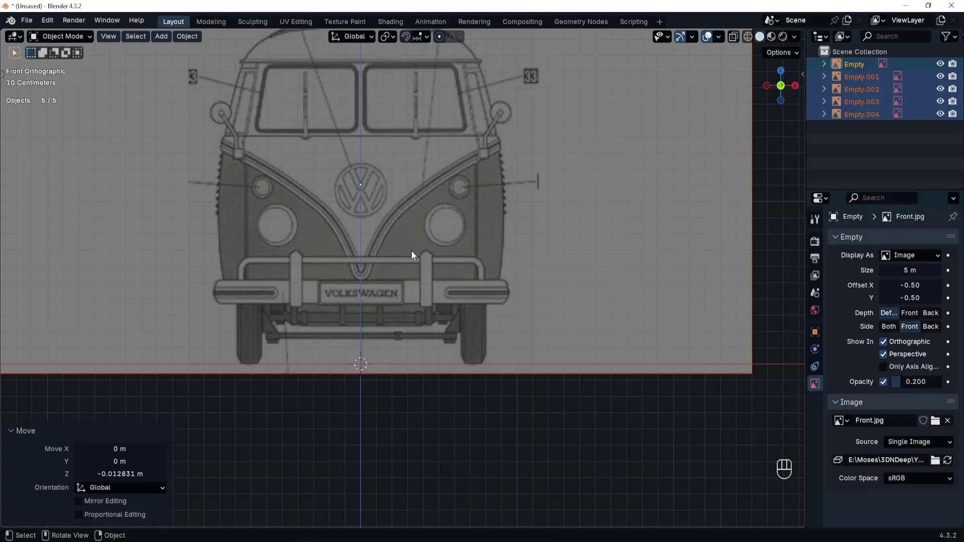
# Enable opacity for the R-Side.jpg reference image in the left orthographic view and set it to 0.2.
pyautogui.scroll(-3, 456, 262)
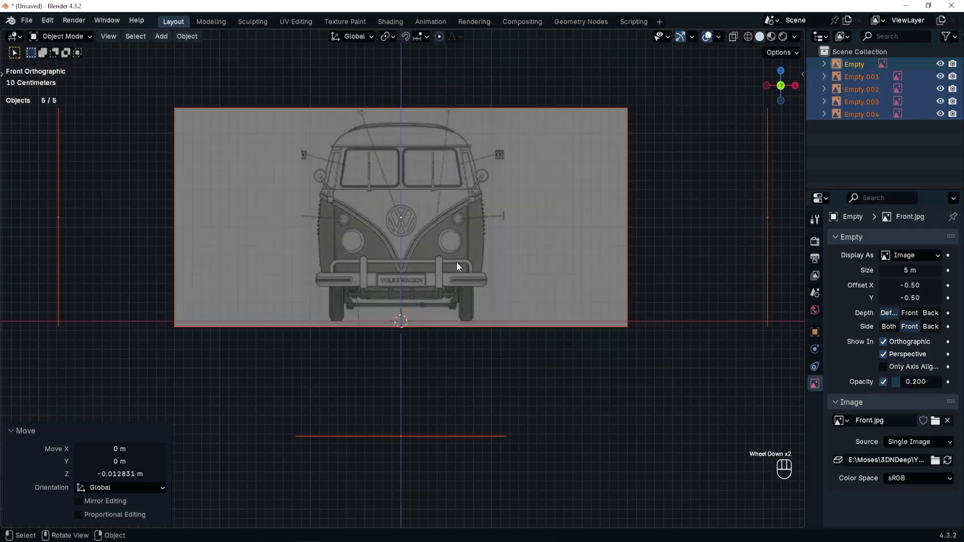
pyautogui.press('`')
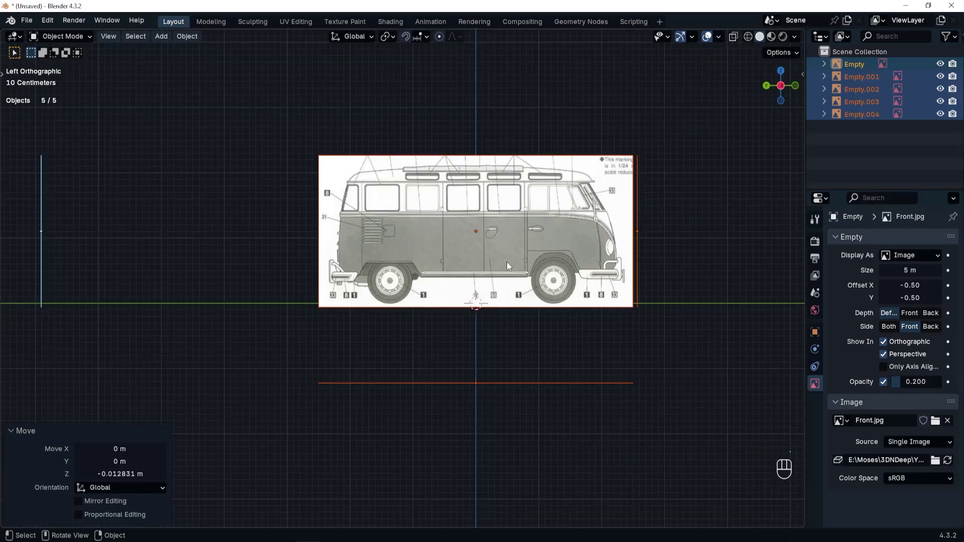
pyautogui.click(508, 261)
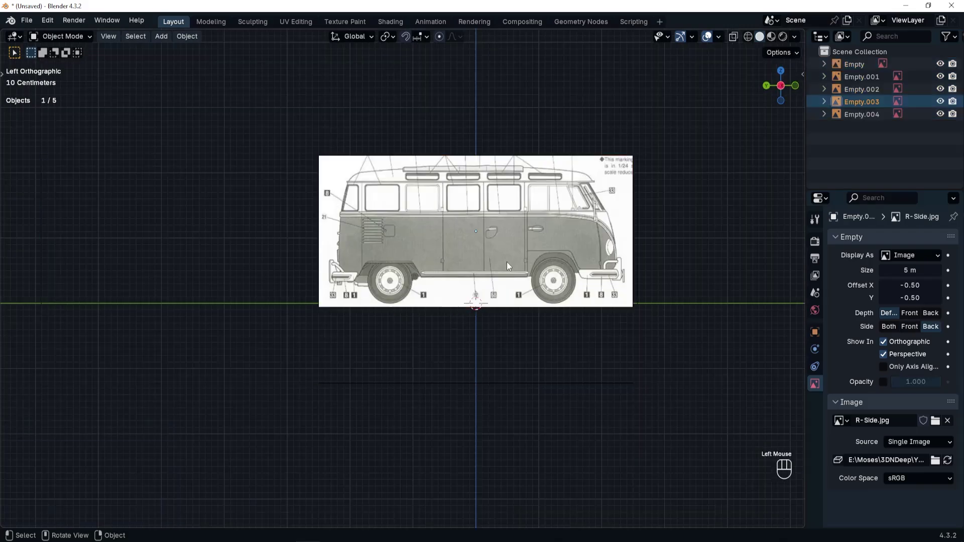
pyautogui.click(883, 382)
pyautogui.doubleClick(906, 382)
pyautogui.write('0.2')
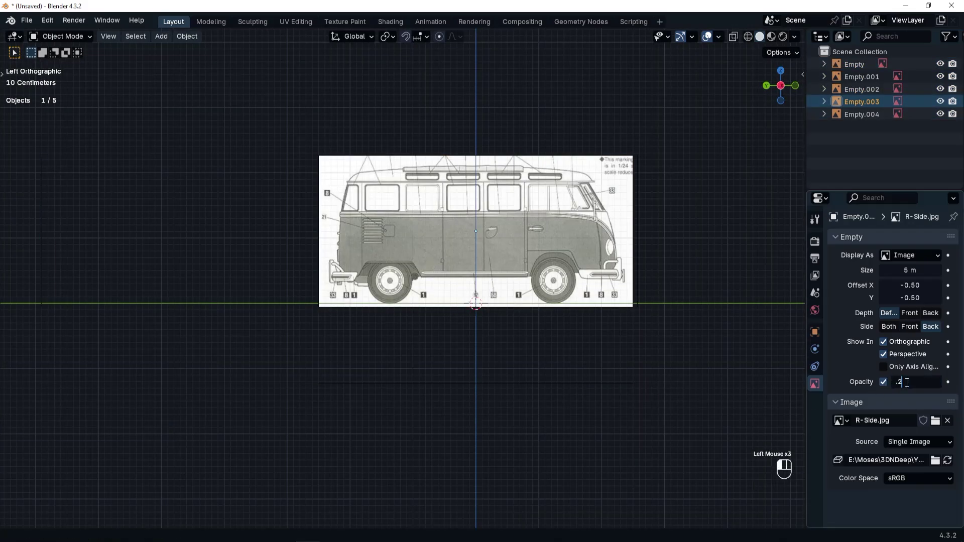
pyautogui.press('Return')
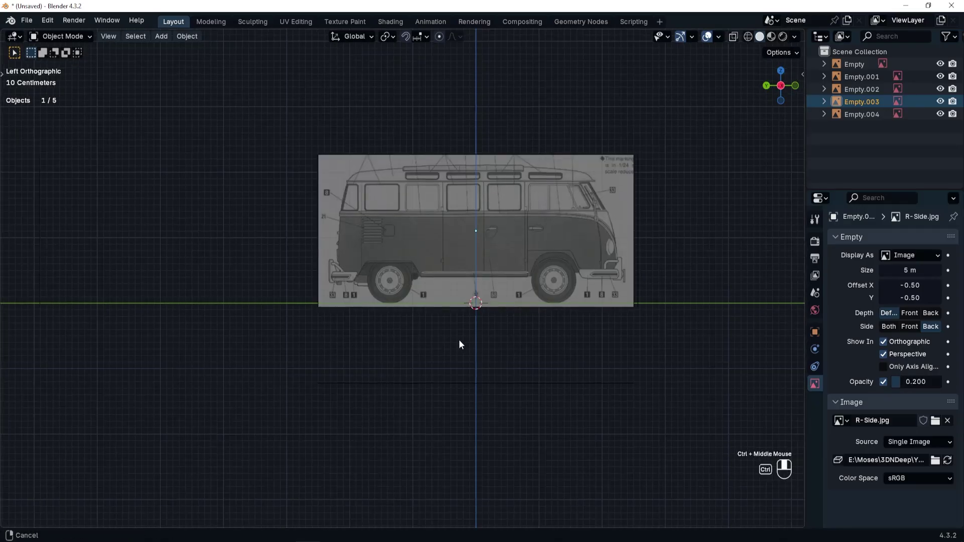
pyautogui.keyDown('ctrl'); pyautogui.moveTo(459, 339); pyautogui.dragTo(466, 308, button='middle'); pyautogui.keyUp('ctrl')
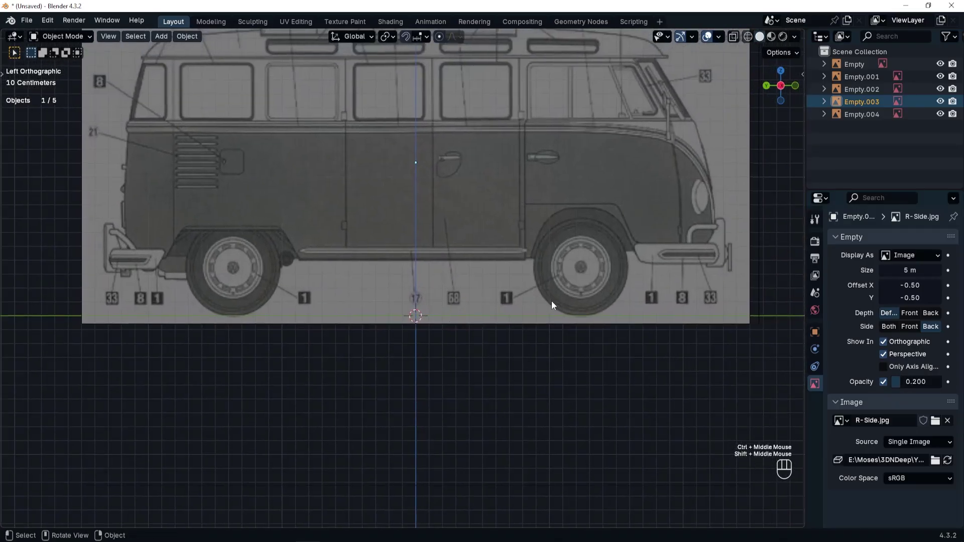
# Enable opacity for the L-Side.jpg reference image in the right orthographic view and set it to 0.2.
pyautogui.scroll(-3, 418, 305)
pyautogui.moveTo(413, 303); pyautogui.dragTo(601, 330, button='middle')
pyautogui.scroll(-1, 592, 279)
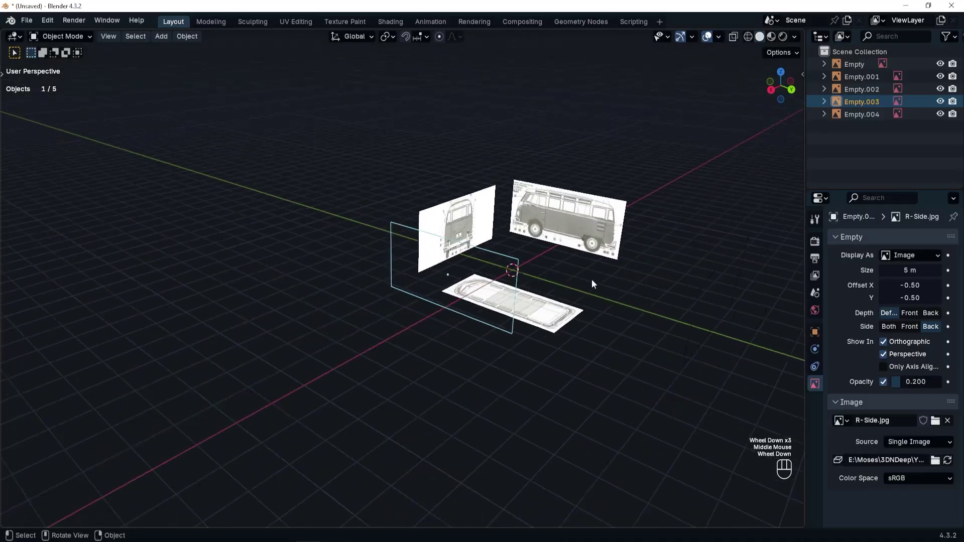
pyautogui.click(589, 231)
pyautogui.press('`')
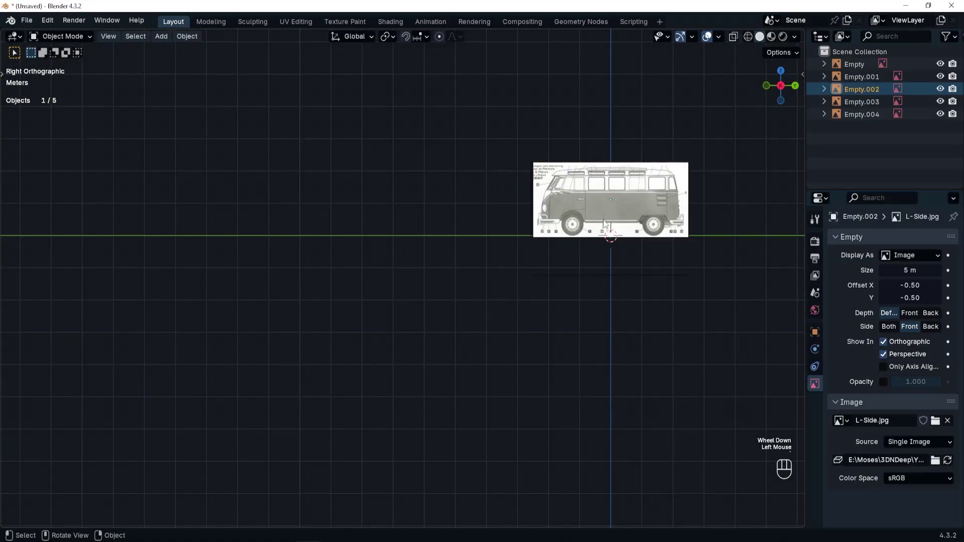
pyautogui.scroll(5, 604, 219)
pyautogui.keyDown('shift'); pyautogui.scroll(1, 652, 231); pyautogui.keyUp('shift')
pyautogui.keyDown('shift'); pyautogui.moveTo(652, 231); pyautogui.dragTo(437, 340, button='middle'); pyautogui.keyUp('shift')
pyautogui.keyDown('ctrl'); pyautogui.moveTo(437, 340); pyautogui.dragTo(513, 270, button='middle'); pyautogui.keyUp('ctrl')
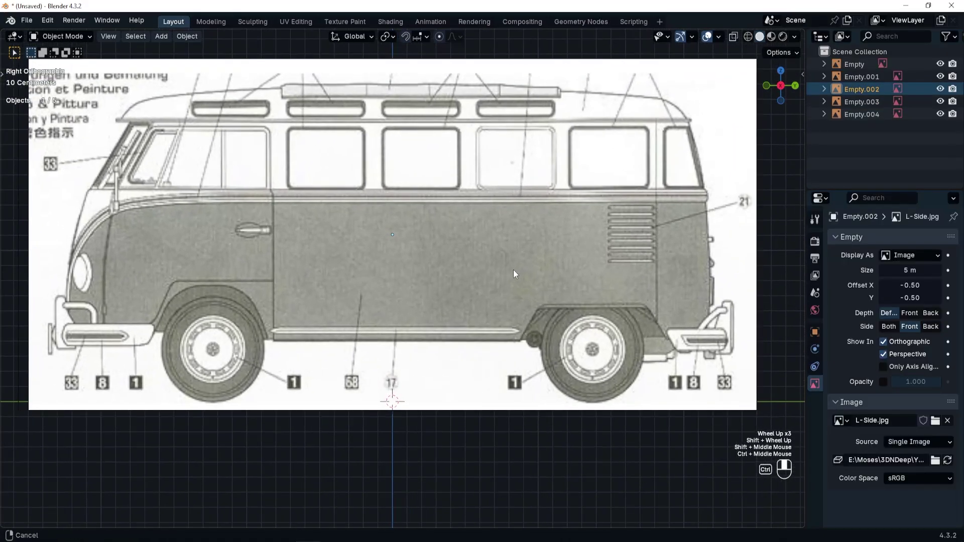
pyautogui.click(882, 385)
pyautogui.click(907, 386)
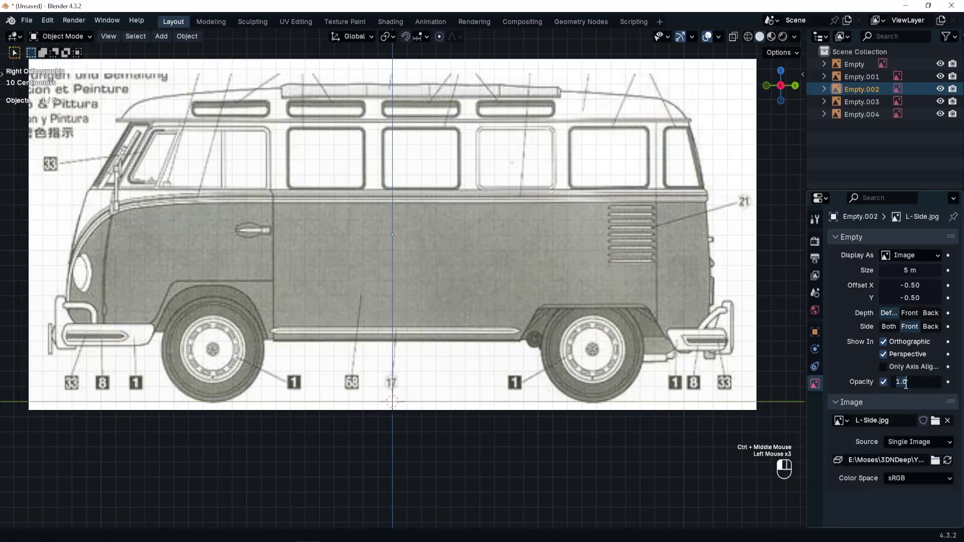
pyautogui.write('0.2')
pyautogui.press('Return')
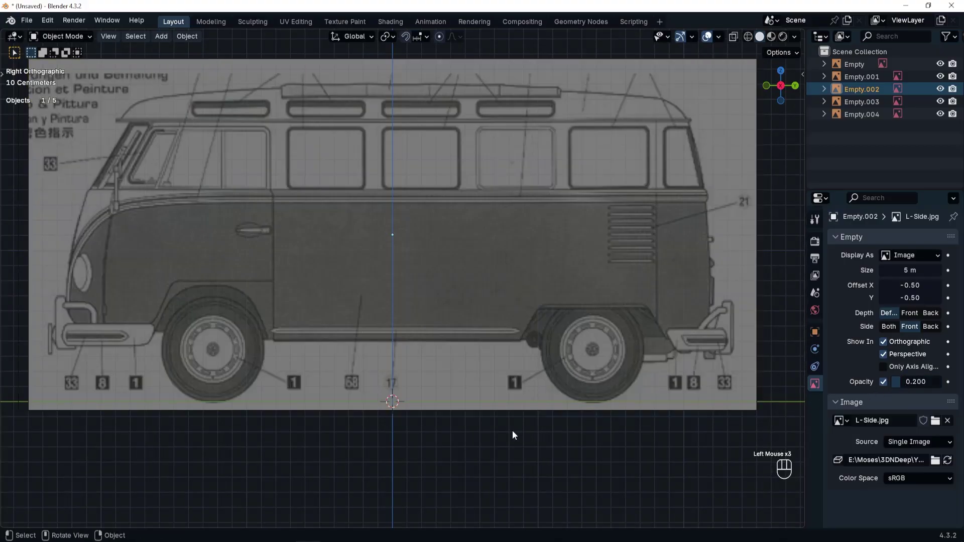
# Enable opacity for the top-view reference image and set it to 0.2.
pyautogui.scroll(-5, 504, 286)
pyautogui.moveTo(498, 296); pyautogui.dragTo(384, 348, button='middle')
pyautogui.click(385, 348)
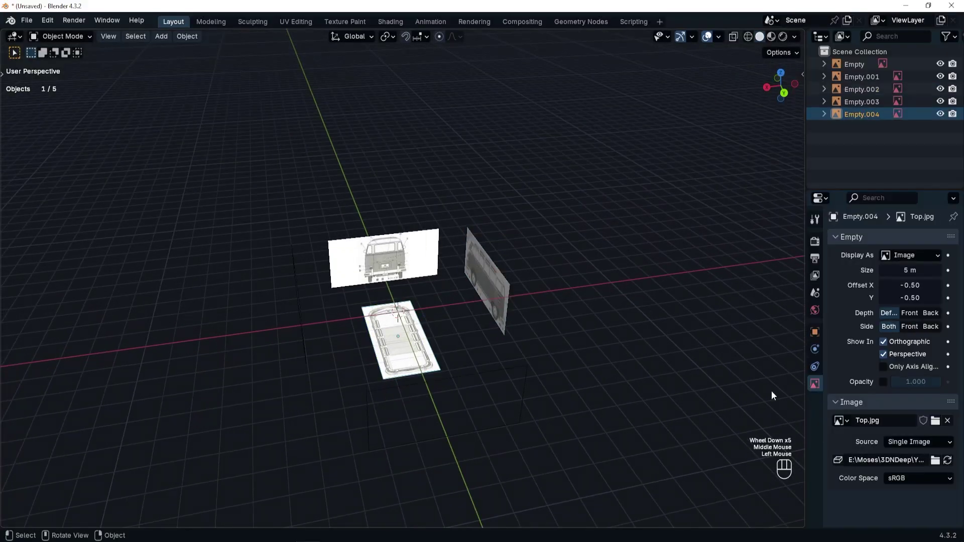
pyautogui.click(884, 382)
pyautogui.click(914, 383)
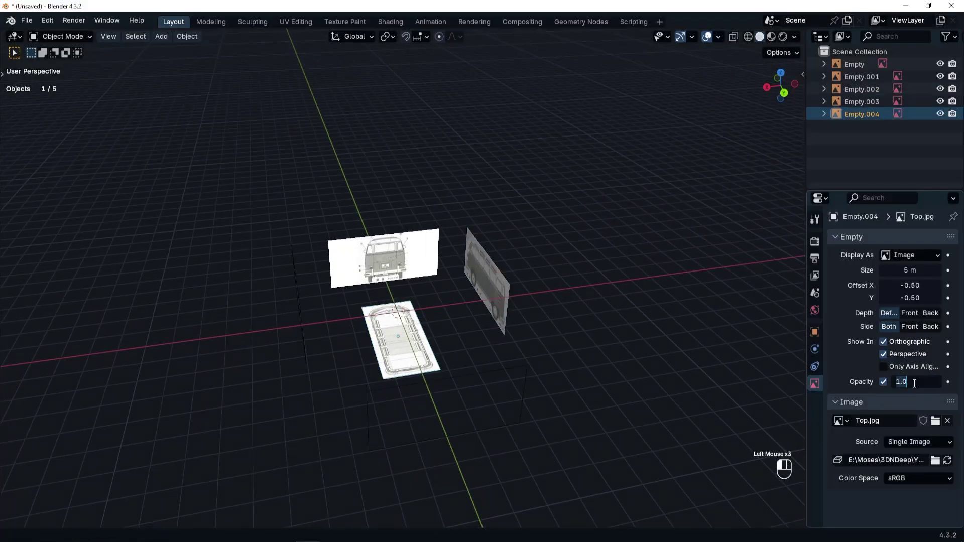
pyautogui.write('0.2')
pyautogui.press('Return')
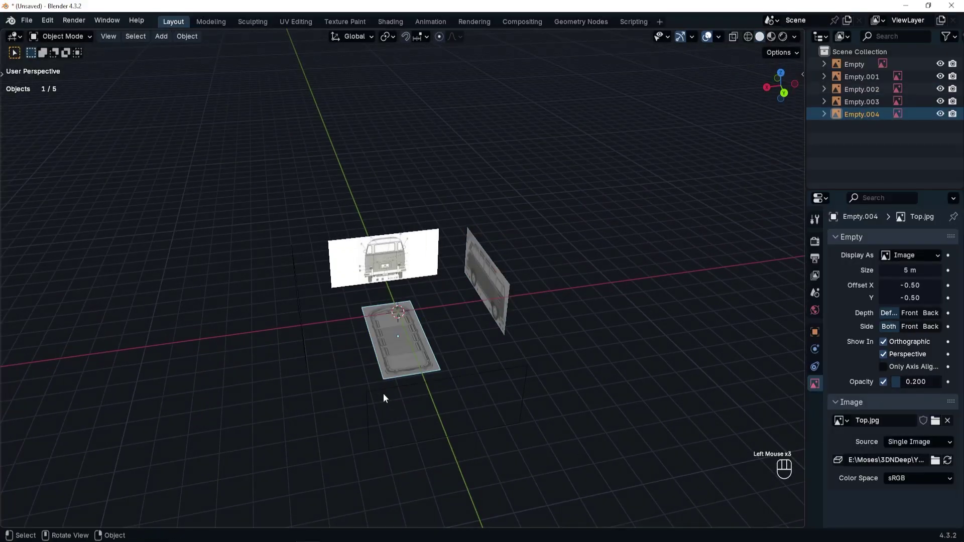
# Enable opacity for the back-view reference image and set it to 0.2.
pyautogui.click(385, 258)
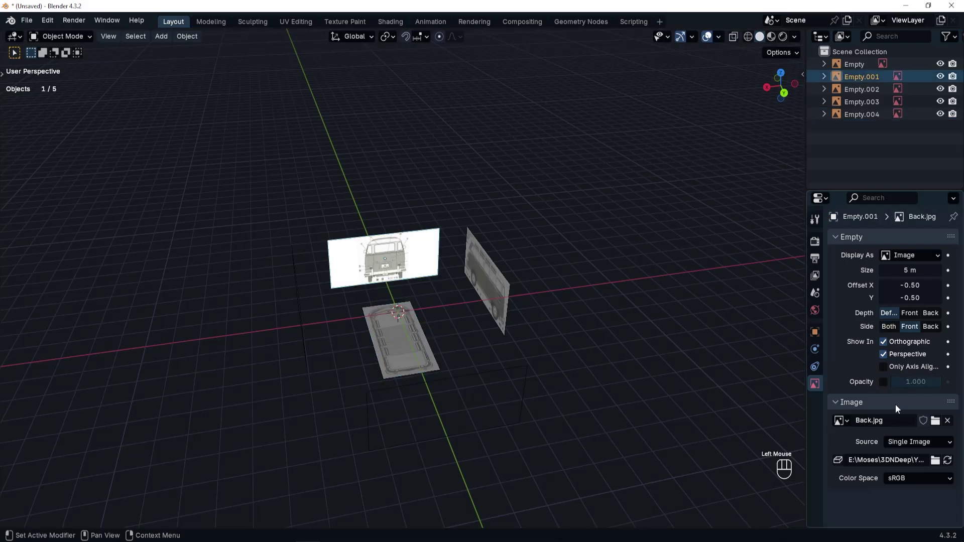
pyautogui.click(883, 383)
pyautogui.doubleClick(911, 382)
pyautogui.write('0.2')
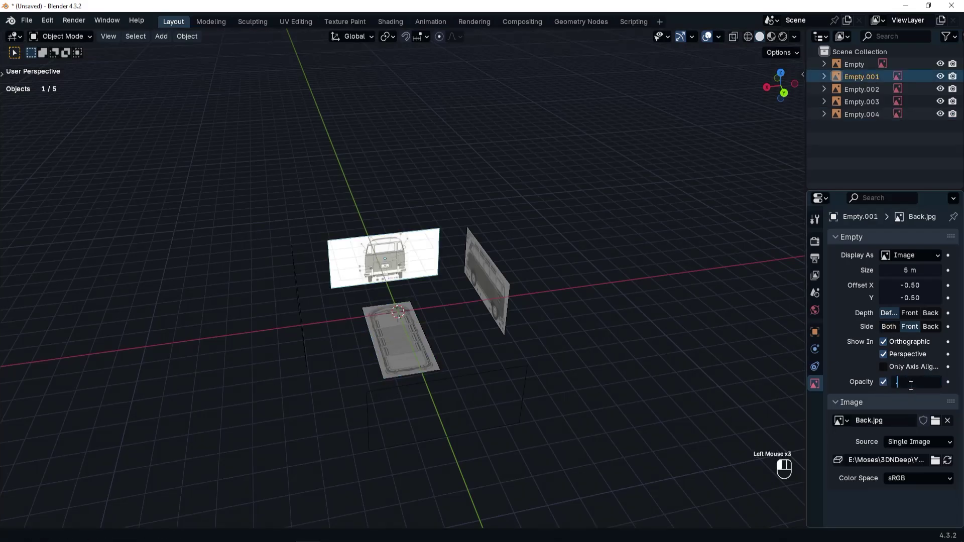
pyautogui.press('Return')
# Examine the arrangement of the five reference images around the origin and select the front-view image.
pyautogui.moveTo(485, 372); pyautogui.dragTo(397, 300, button='middle')
pyautogui.scroll(2, 366, 326)
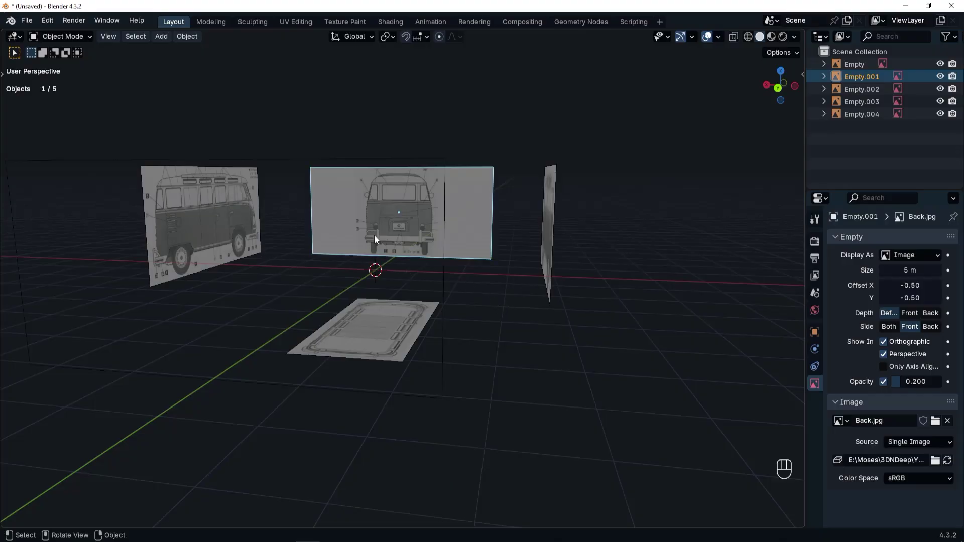
pyautogui.moveTo(375, 236); pyautogui.dragTo(429, 310, button='middle')
pyautogui.scroll(2, 430, 309)
pyautogui.scroll(-1, 453, 294)
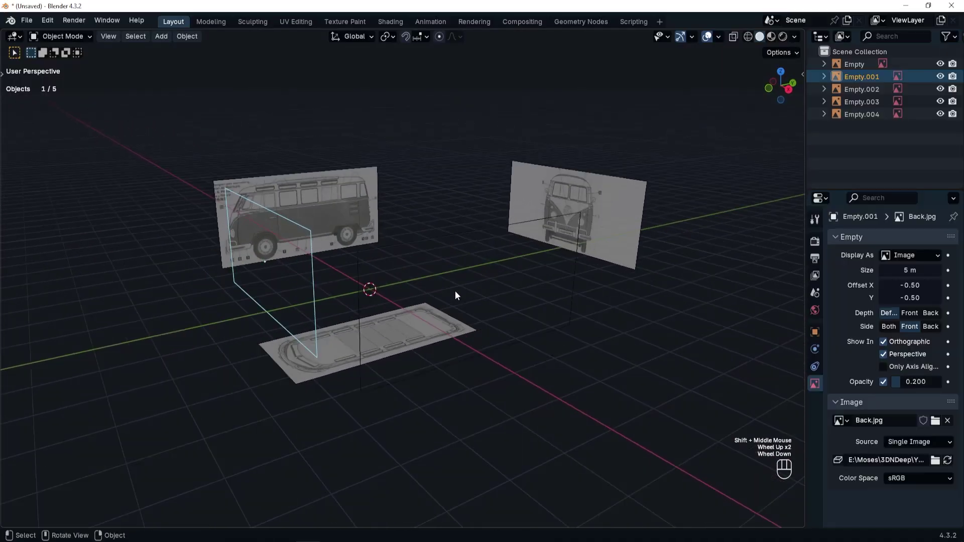
pyautogui.keyDown('shift'); pyautogui.moveTo(521, 296); pyautogui.dragTo(485, 320, button='middle'); pyautogui.keyUp('shift')
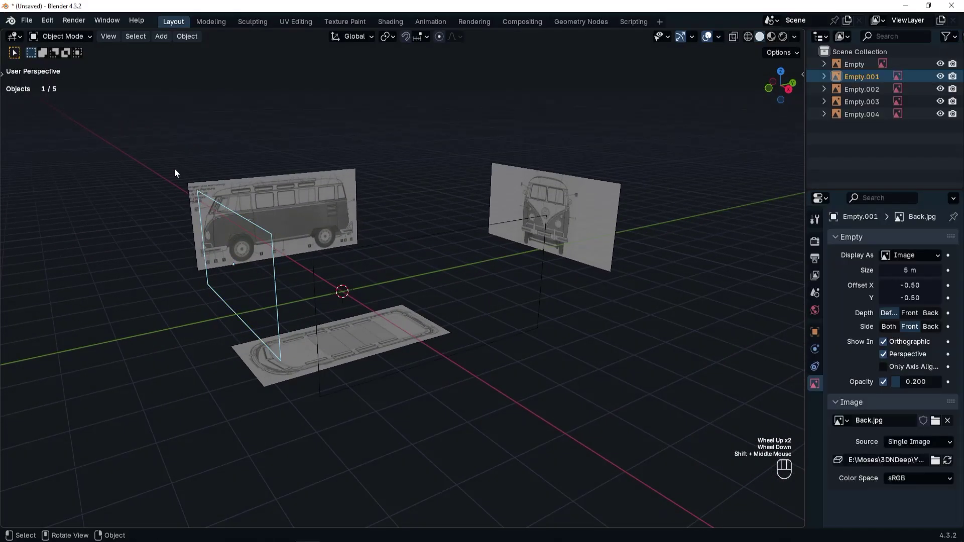
pyautogui.moveTo(149, 139); pyautogui.dragTo(619, 424)
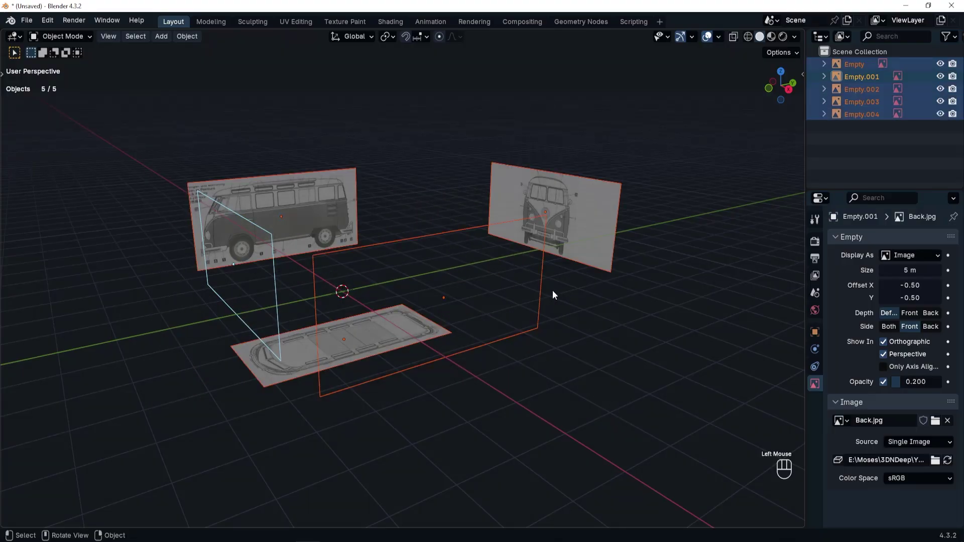
pyautogui.click(618, 301)
pyautogui.click(593, 245)
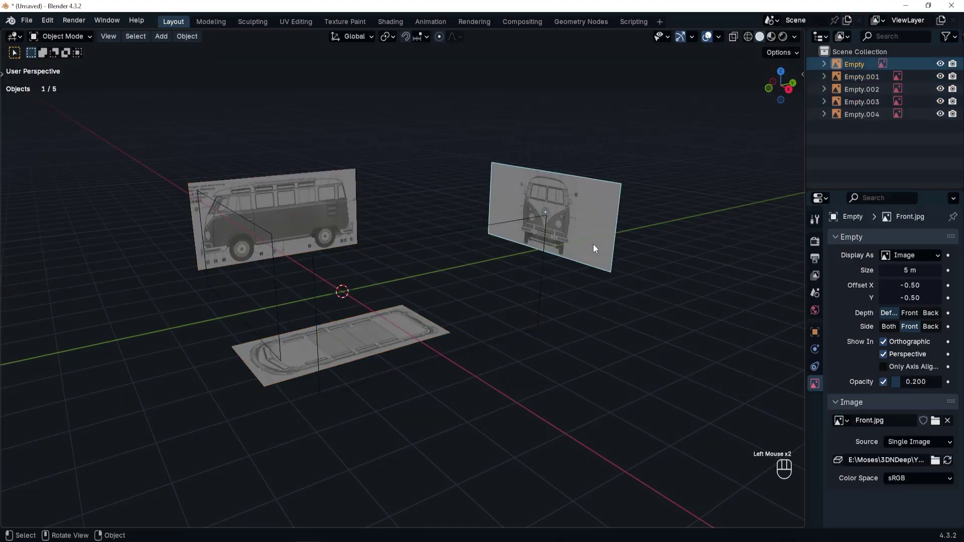
# Select all five reference images and add a new collection to the scene.
pyautogui.press('g')
pyautogui.rightClick(605, 159)
pyautogui.moveTo(119, 107); pyautogui.dragTo(634, 447)
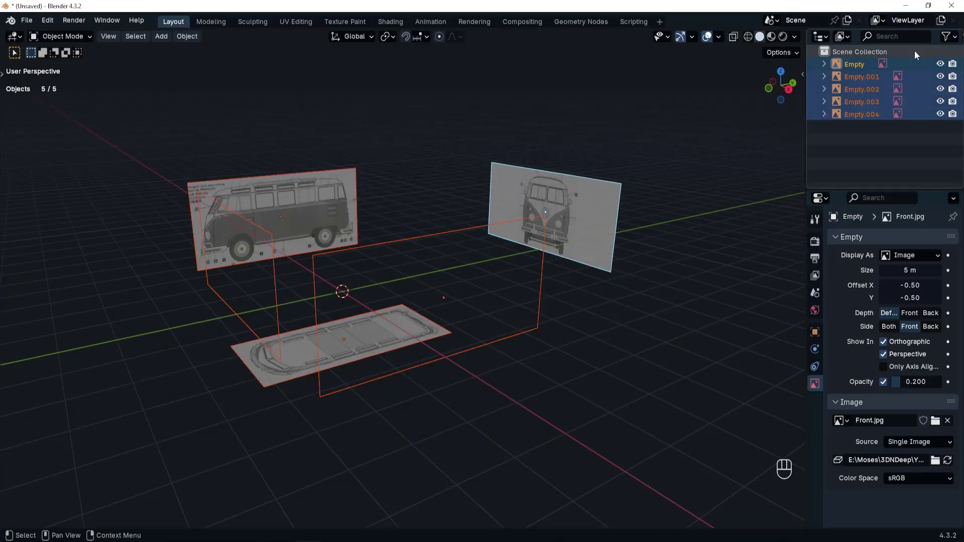
pyautogui.rightClick(886, 133)
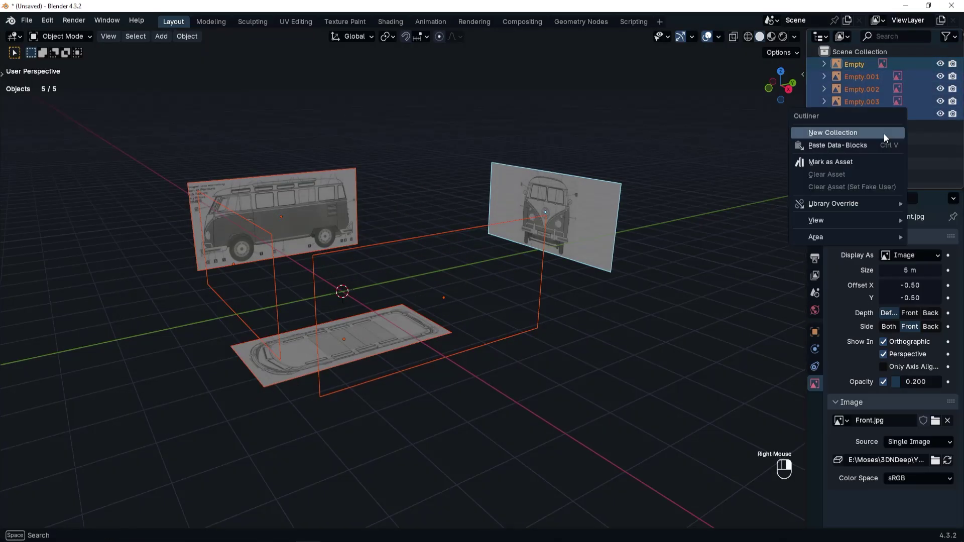
pyautogui.click(884, 133)
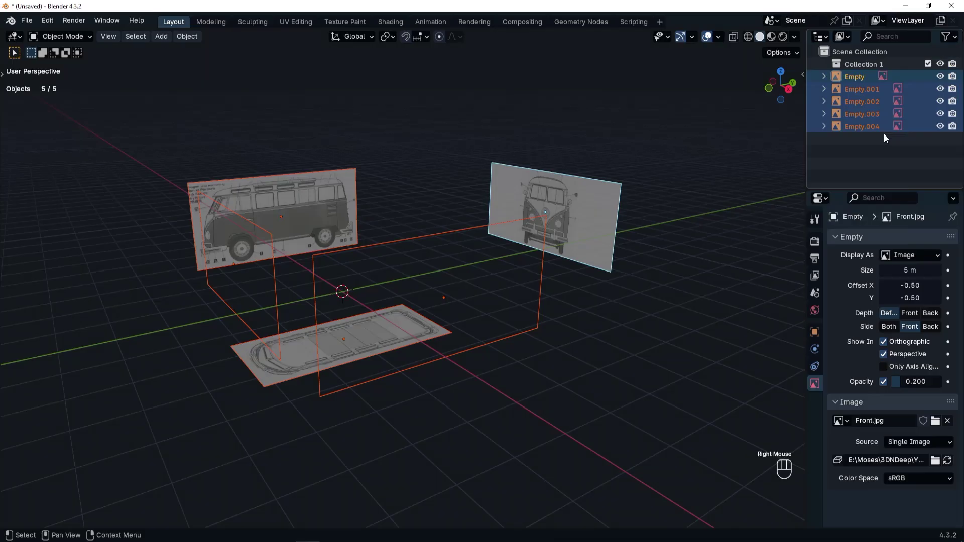
# Rename the new collection as Ref.
pyautogui.doubleClick(868, 64)
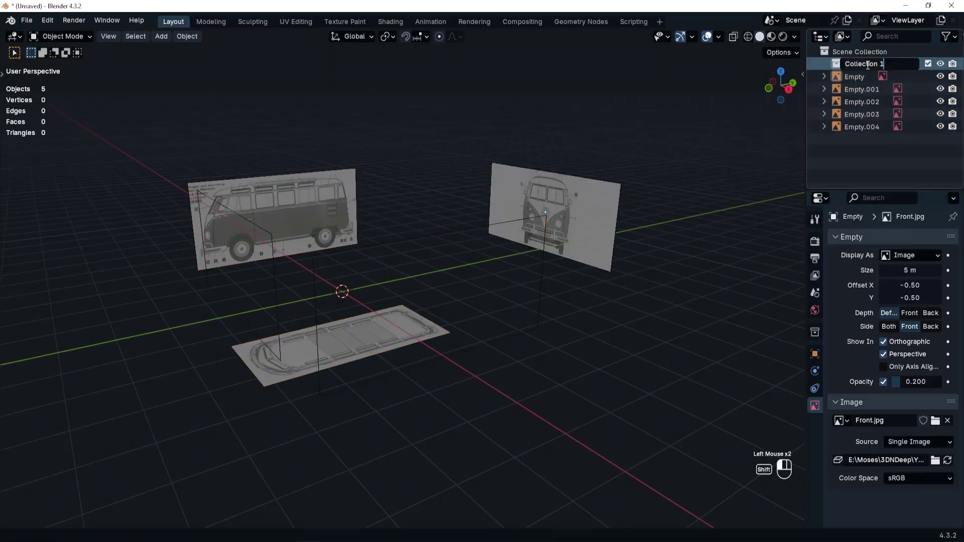
pyautogui.write('REF')
pyautogui.press('BackSpace')
pyautogui.press('BackSpace')
pyautogui.write('ef')
pyautogui.press('Return')
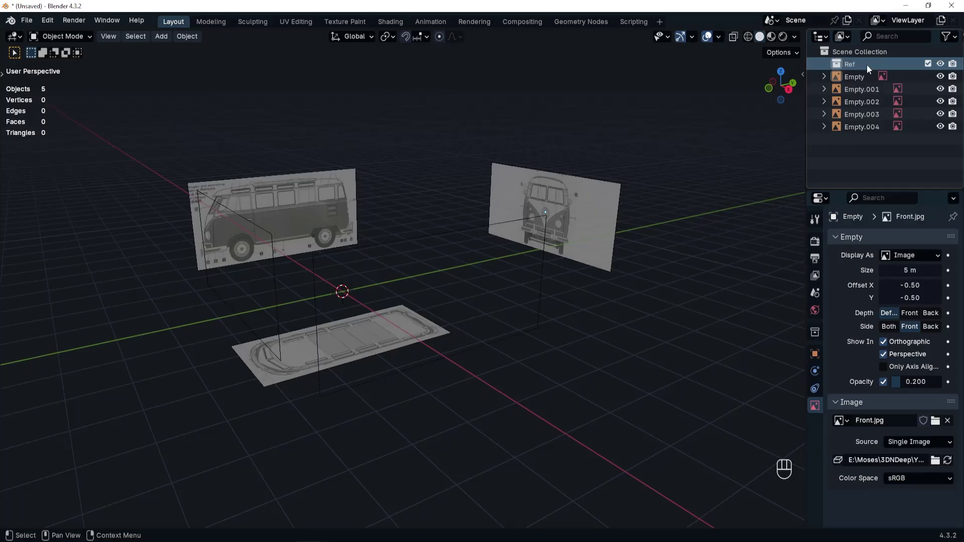
# Move all five reference image empties, Empty through Empty.004, into the Ref collection.
pyautogui.click(854, 77)
pyautogui.keyDown('shift'); pyautogui.click(855, 124); pyautogui.keyUp('shift')
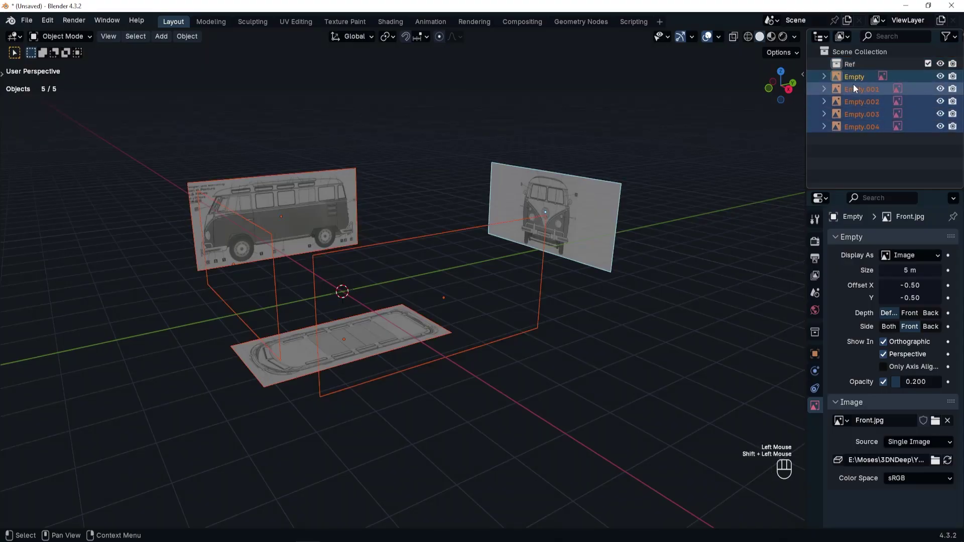
pyautogui.moveTo(854, 79); pyautogui.dragTo(851, 63)
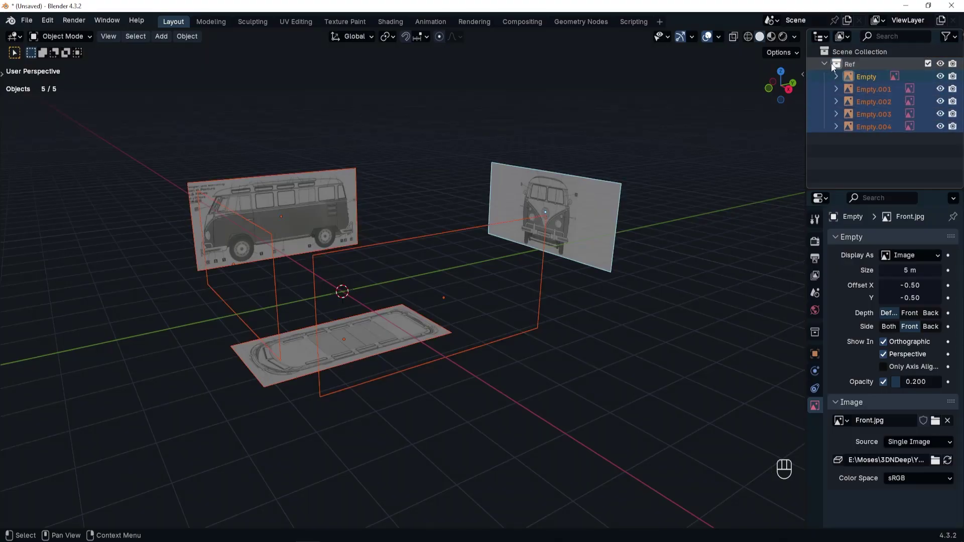
pyautogui.click(559, 224)
pyautogui.press('g')
pyautogui.rightClick(740, 192)
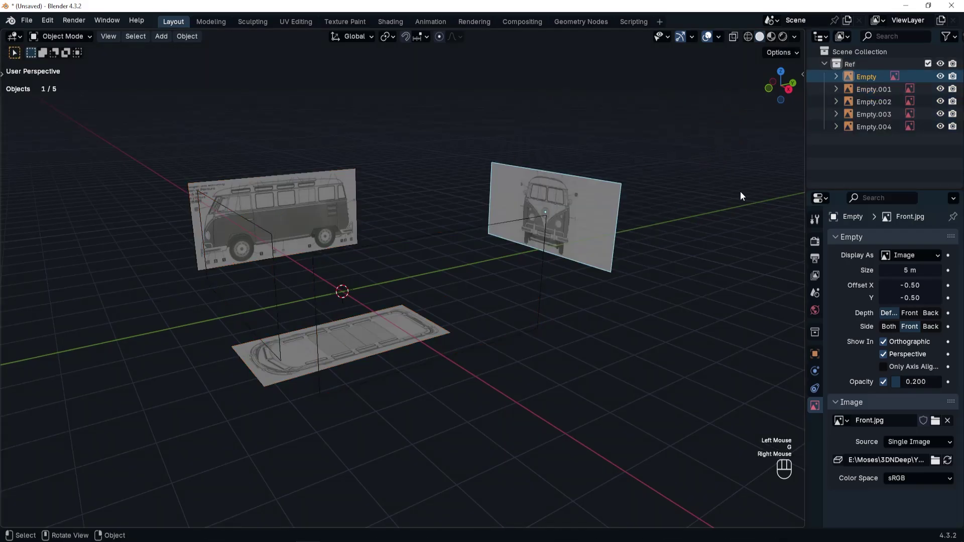
# Show the selectability restriction toggles in the outliner and make the Ref collection unselectable.
pyautogui.click(954, 37)
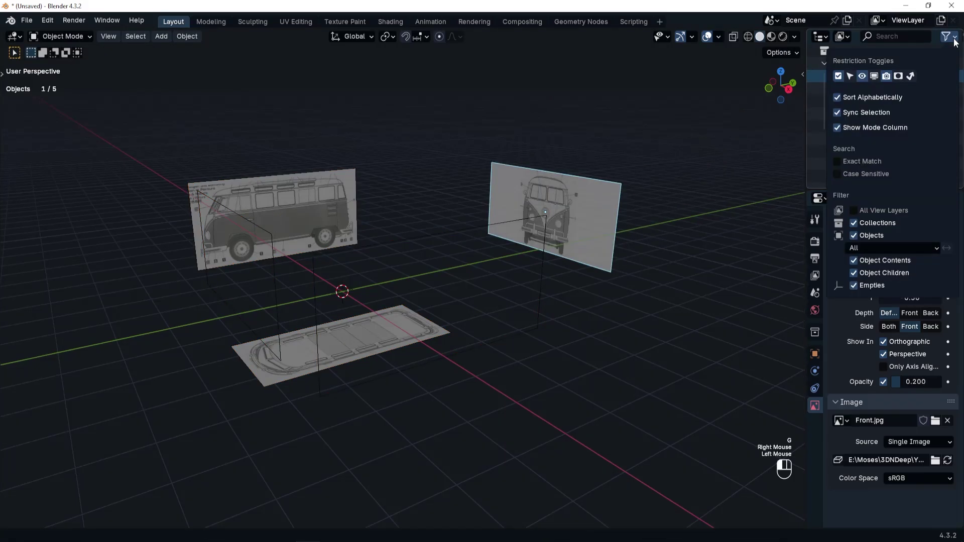
pyautogui.click(850, 78)
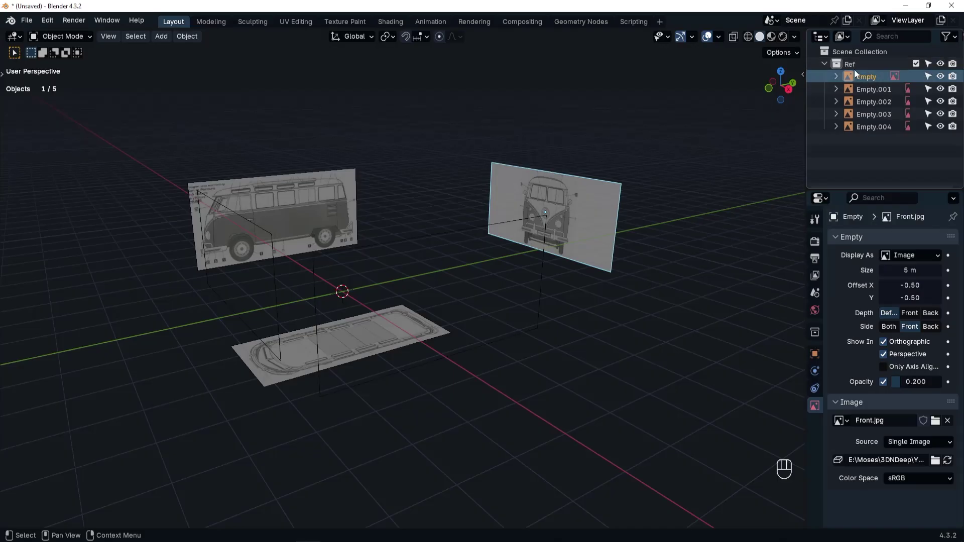
pyautogui.click(929, 64)
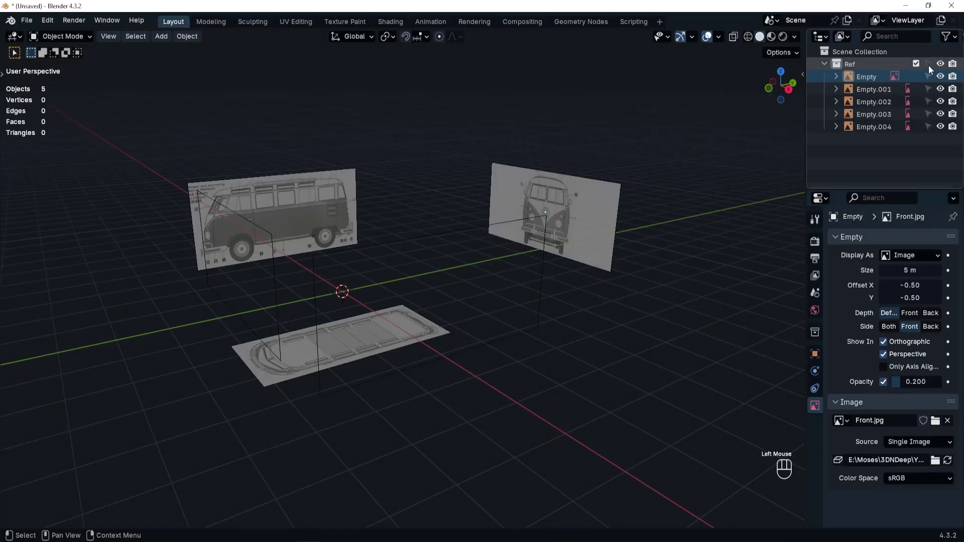
# Test the selection lock by box-selecting across the reference images in the viewport.
pyautogui.moveTo(450, 88); pyautogui.dragTo(660, 314)
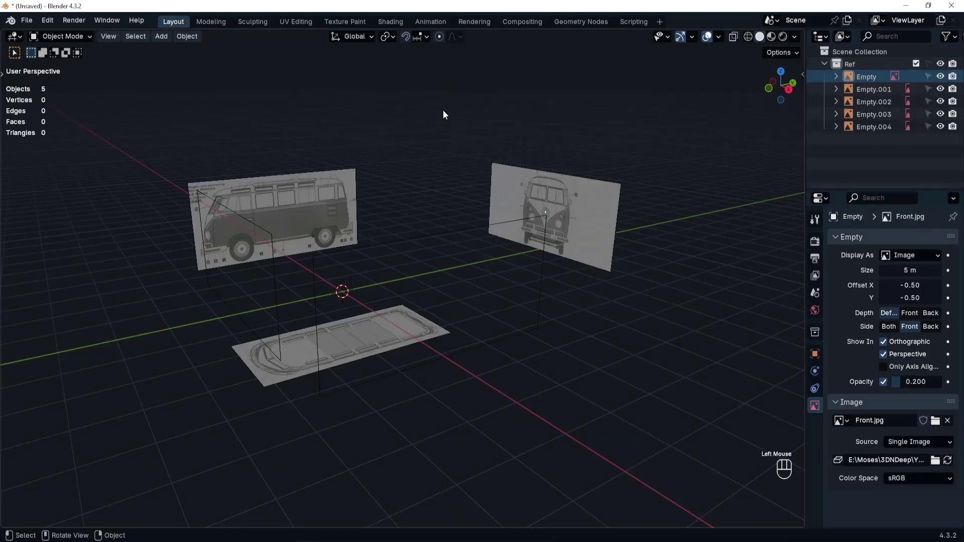
pyautogui.moveTo(444, 111); pyautogui.dragTo(697, 359)
pyautogui.moveTo(174, 131); pyautogui.dragTo(512, 494)
pyautogui.moveTo(212, 133); pyautogui.dragTo(600, 454)
pyautogui.moveTo(364, 182); pyautogui.dragTo(642, 391)
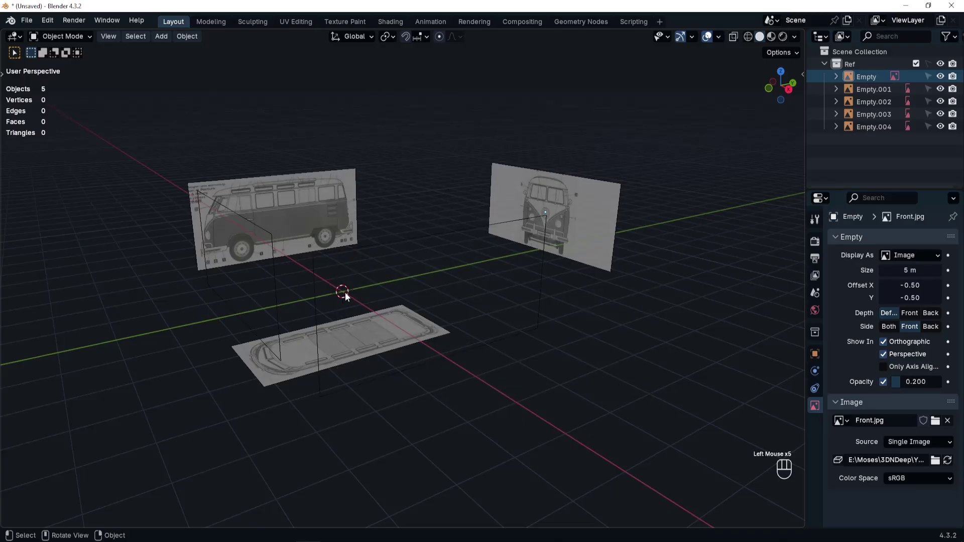